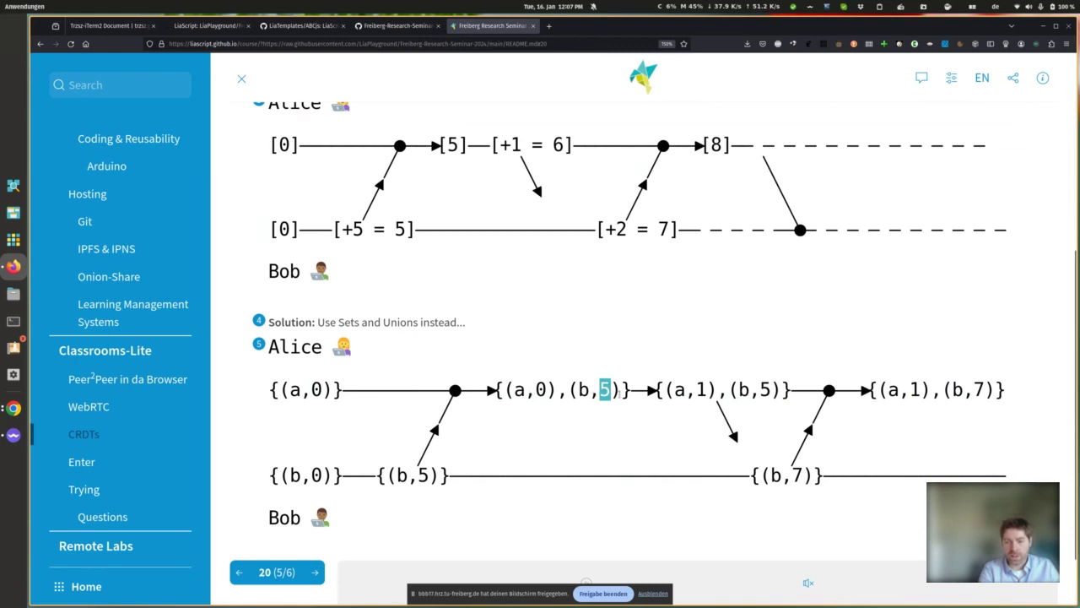
# Step: Highlight the set values for a and b in Alice's timeline of the sets-and-unions diagram
pyautogui.doubleClick(700, 389)
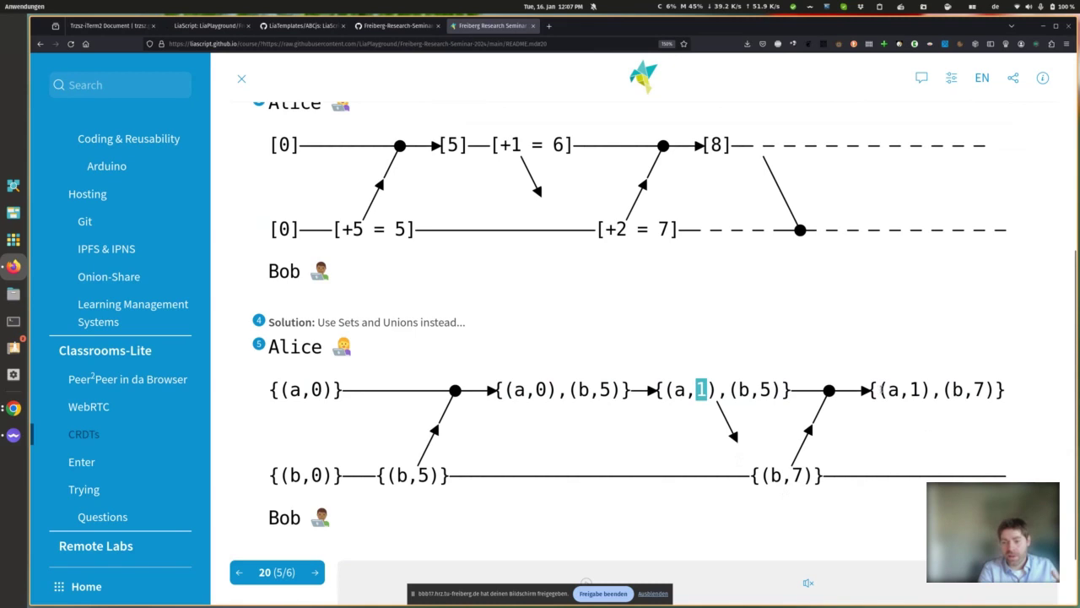
pyautogui.doubleClick(877, 389)
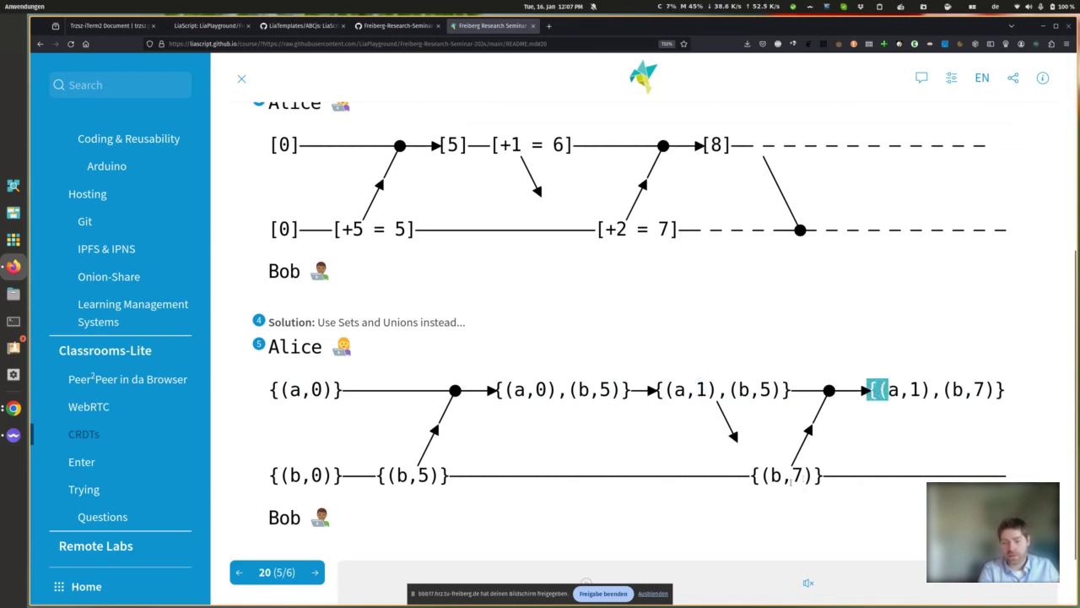
pyautogui.moveTo(883, 389); pyautogui.dragTo(983, 390)
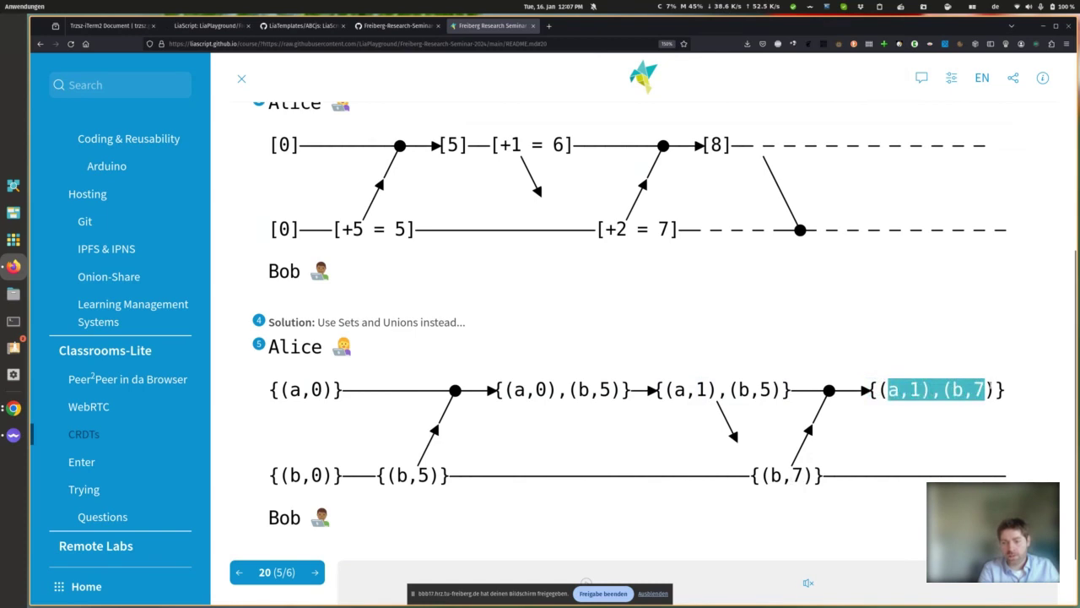
pyautogui.click(972, 417)
pyautogui.moveTo(898, 389); pyautogui.dragTo(942, 389)
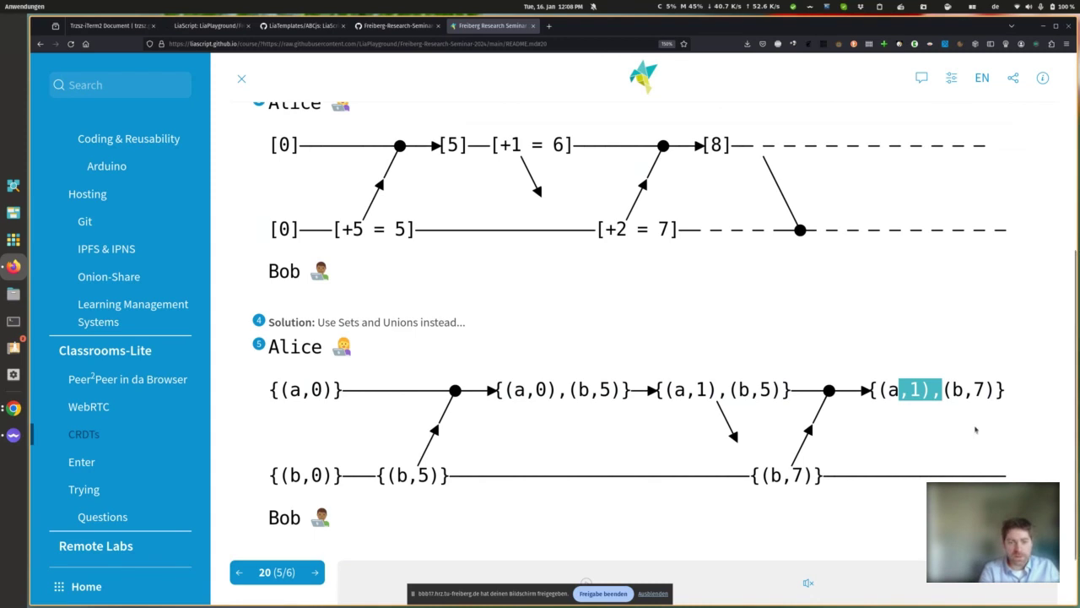
pyautogui.click(825, 430)
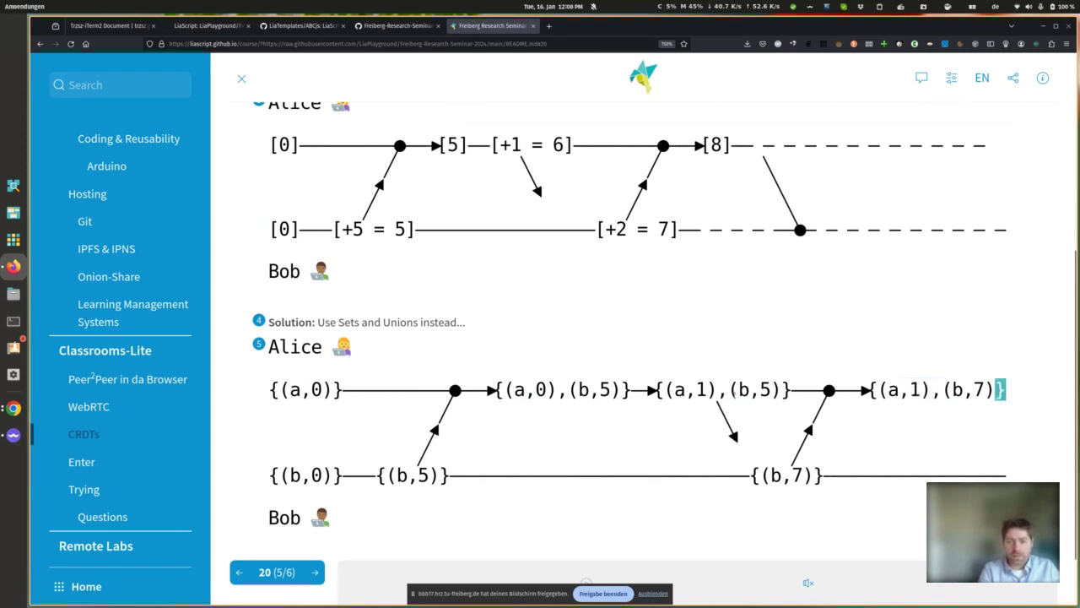
# Step: Reveal the CRDT implementations, advance to the Enter slide and open the course's Classroom sharing settings
pyautogui.press('Right')
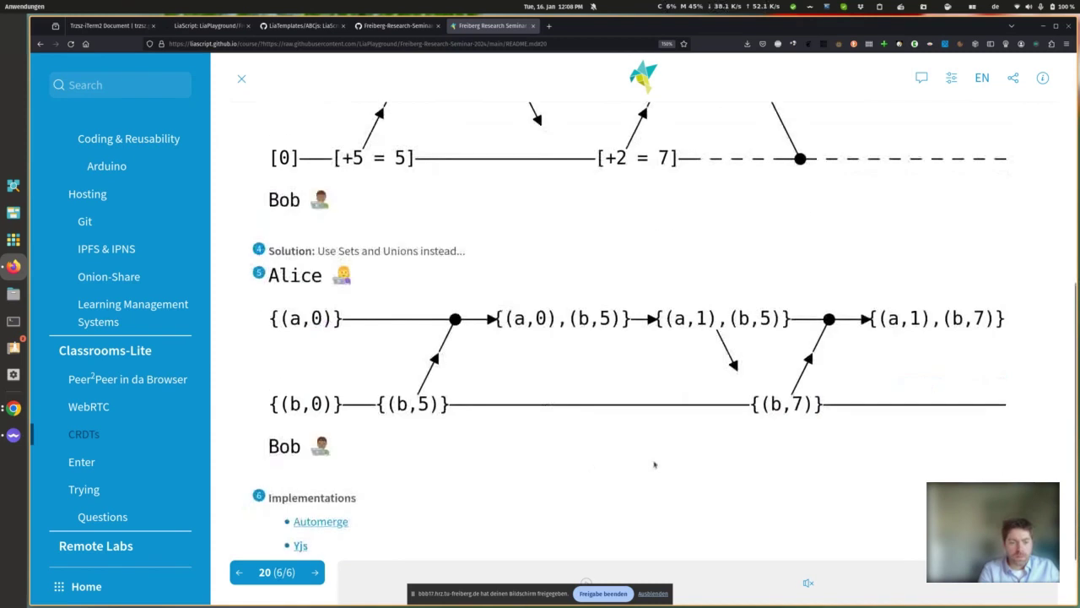
pyautogui.press('Right')
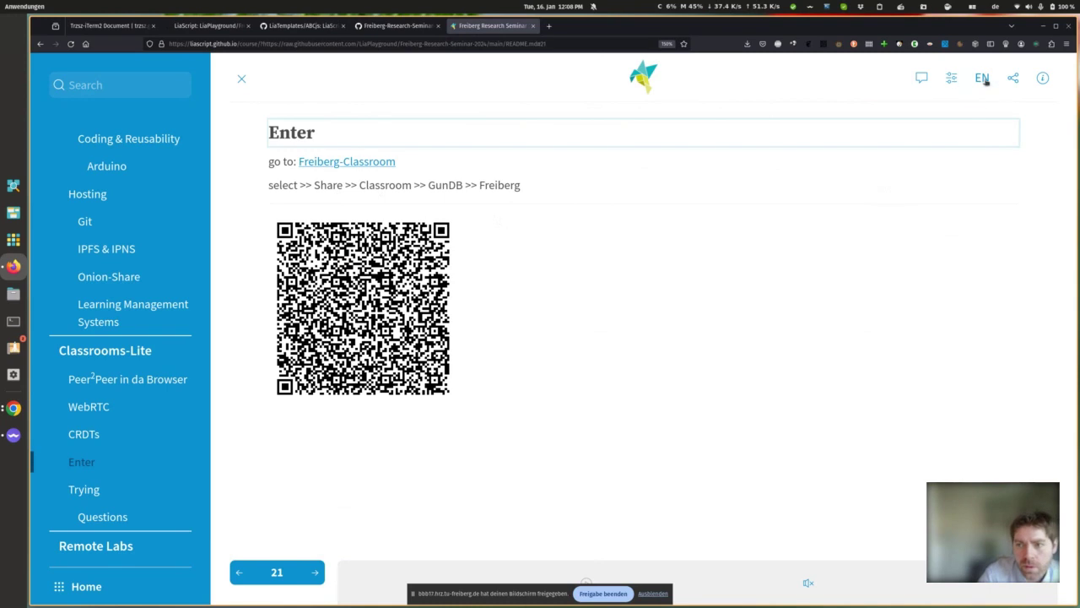
pyautogui.click(1015, 79)
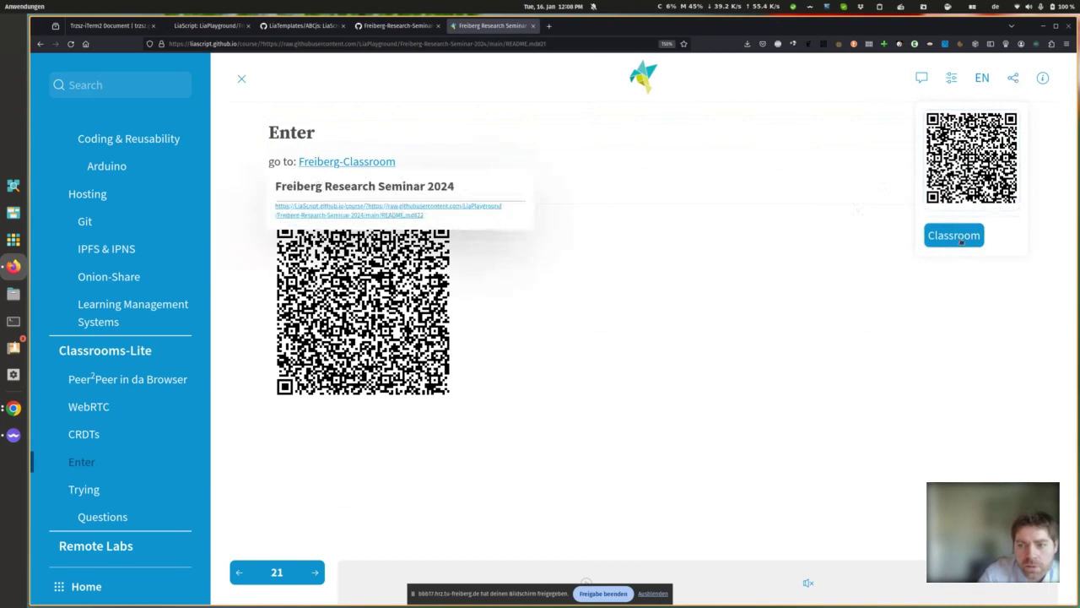
pyautogui.click(960, 240)
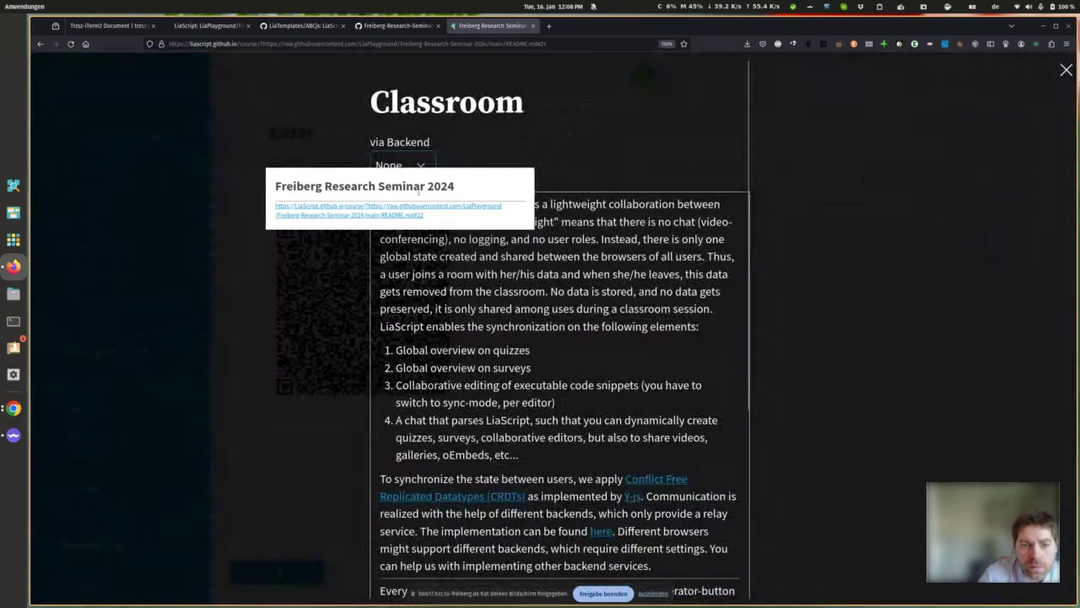
# Step: Connect to a classroom through the GUN backend with the room name Freiberg
pyautogui.click(420, 163)
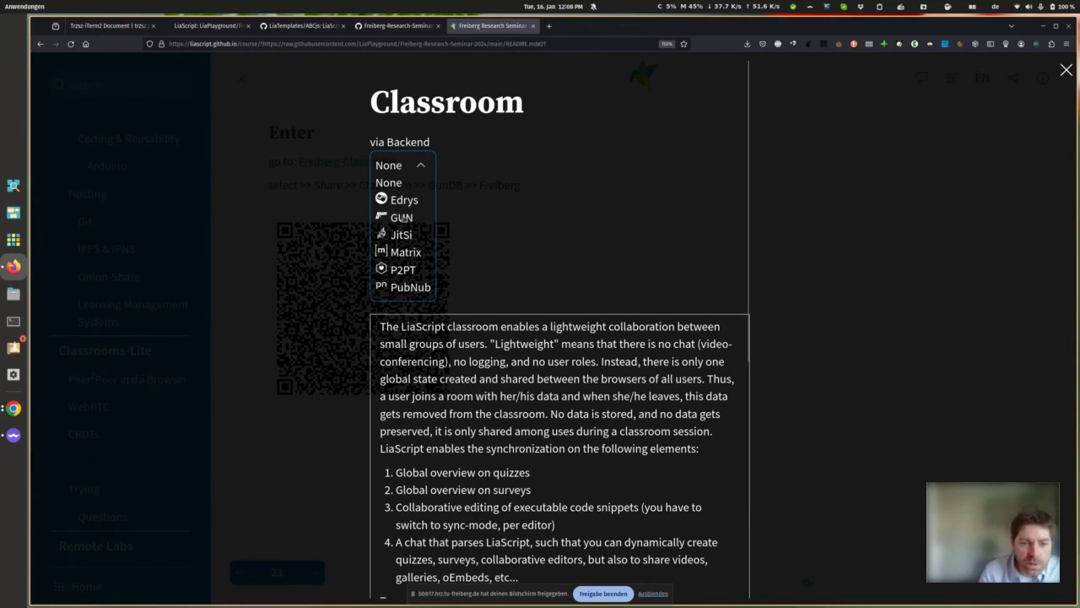
pyautogui.click(400, 218)
pyautogui.click(401, 223)
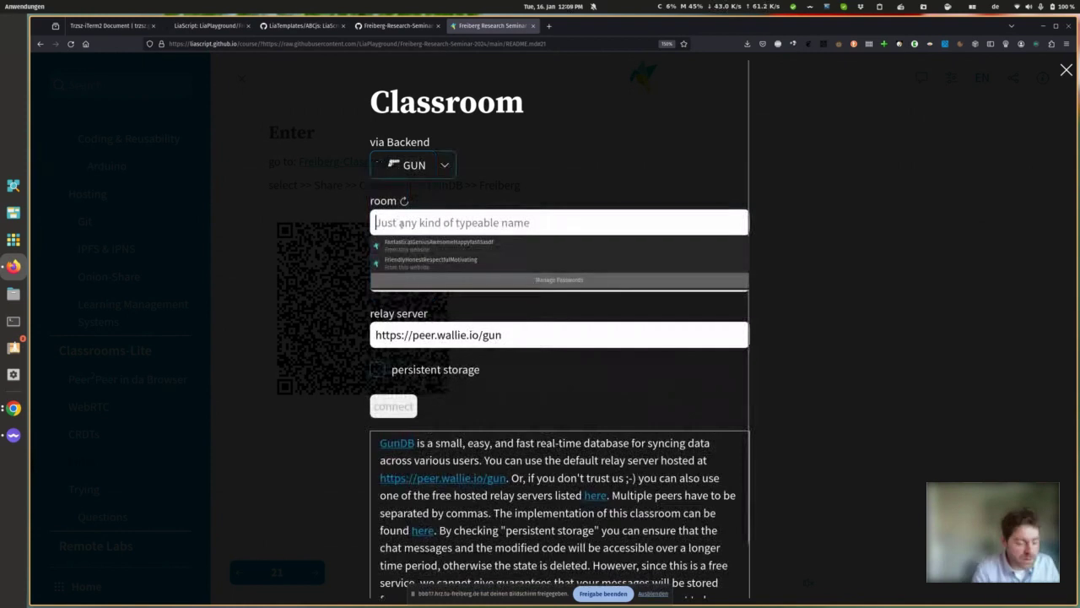
pyautogui.write('Frei')
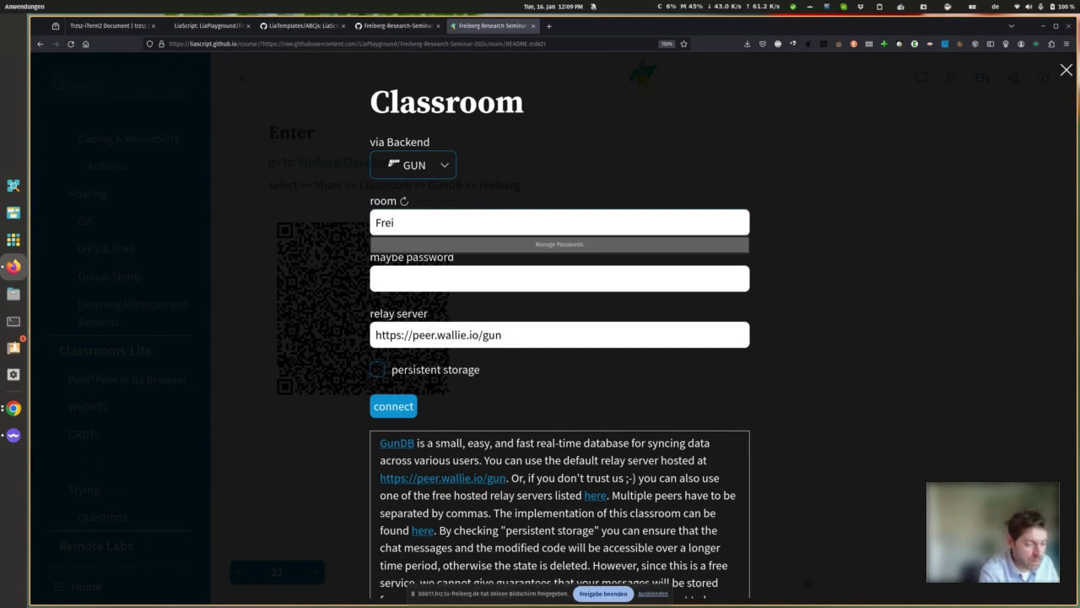
pyautogui.write('berg')
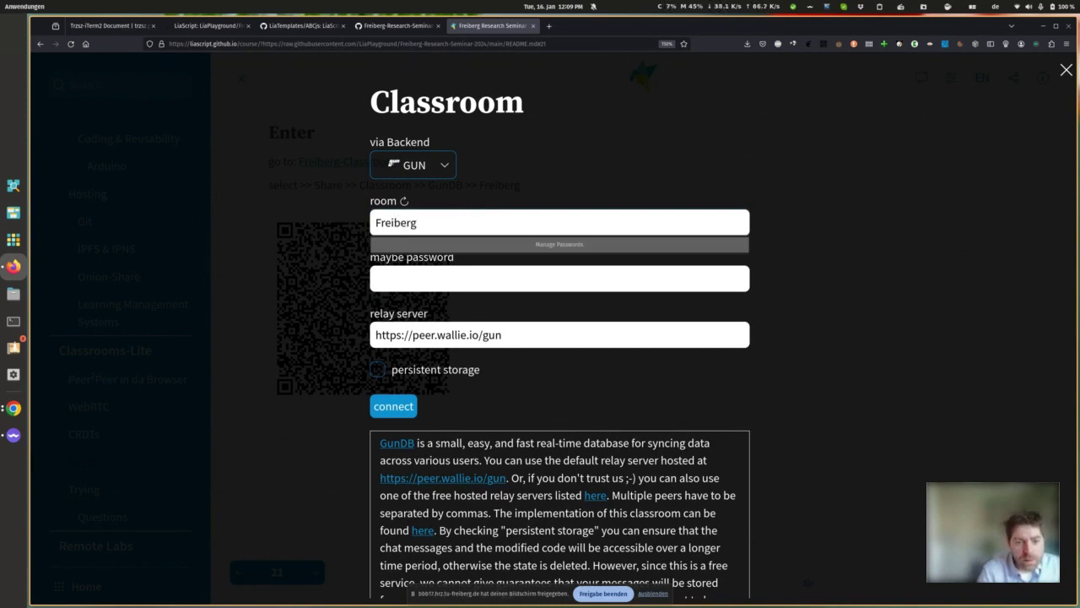
pyautogui.click(391, 407)
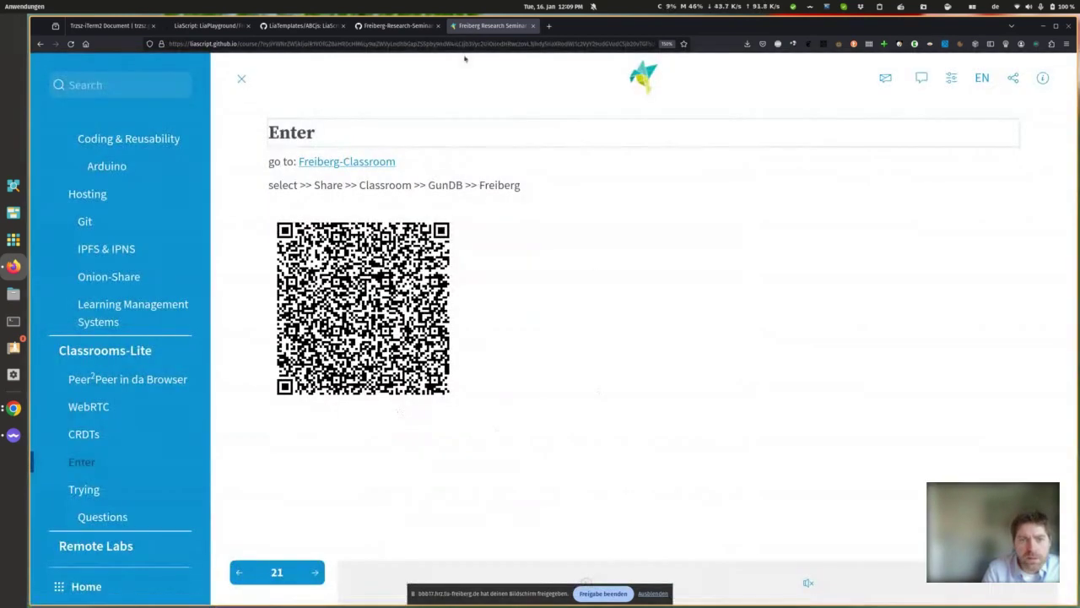
# Step: Show an enlarged QR code of the classroom page's address with the QRUTILS extension
pyautogui.click(523, 42)
pyautogui.click(838, 278)
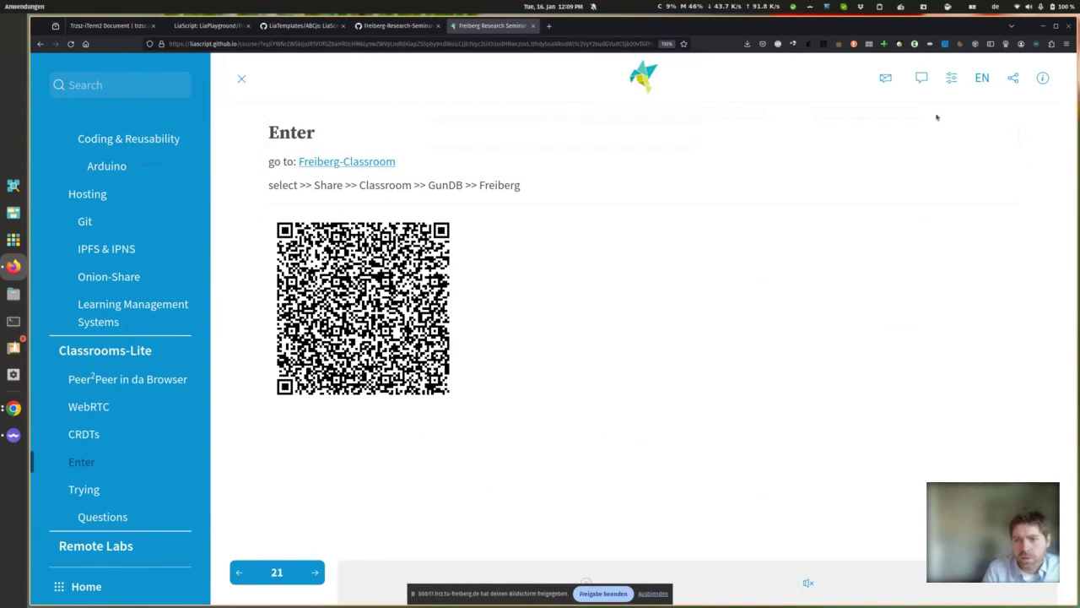
pyautogui.click(823, 43)
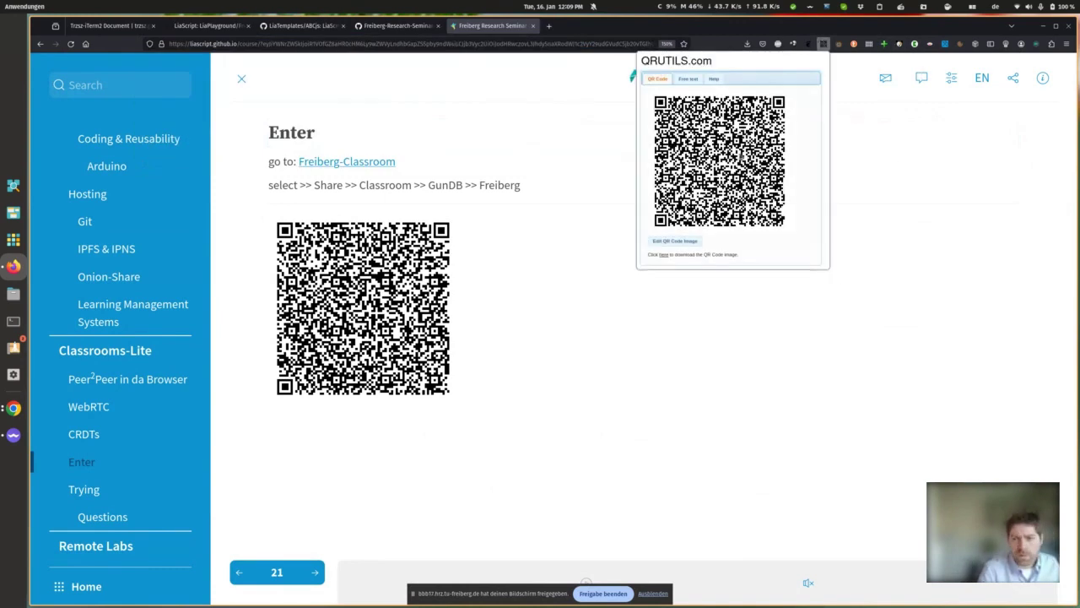
pyautogui.hotkey('ctrl', '+')
pyautogui.hotkey('ctrl', '+')
pyautogui.hotkey('ctrl', '+')
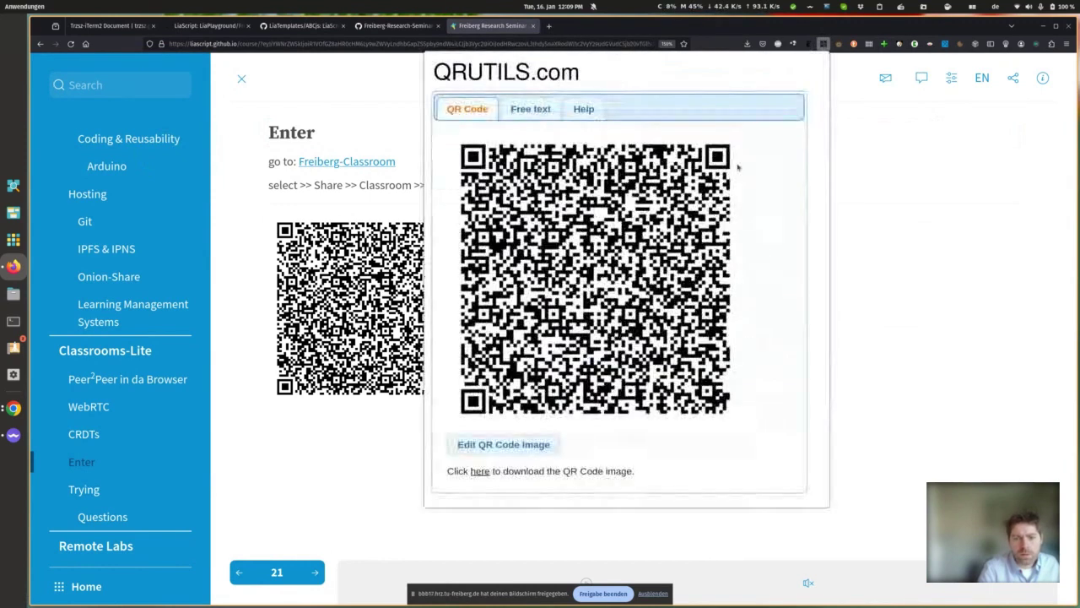
pyautogui.hotkey('ctrl', '+')
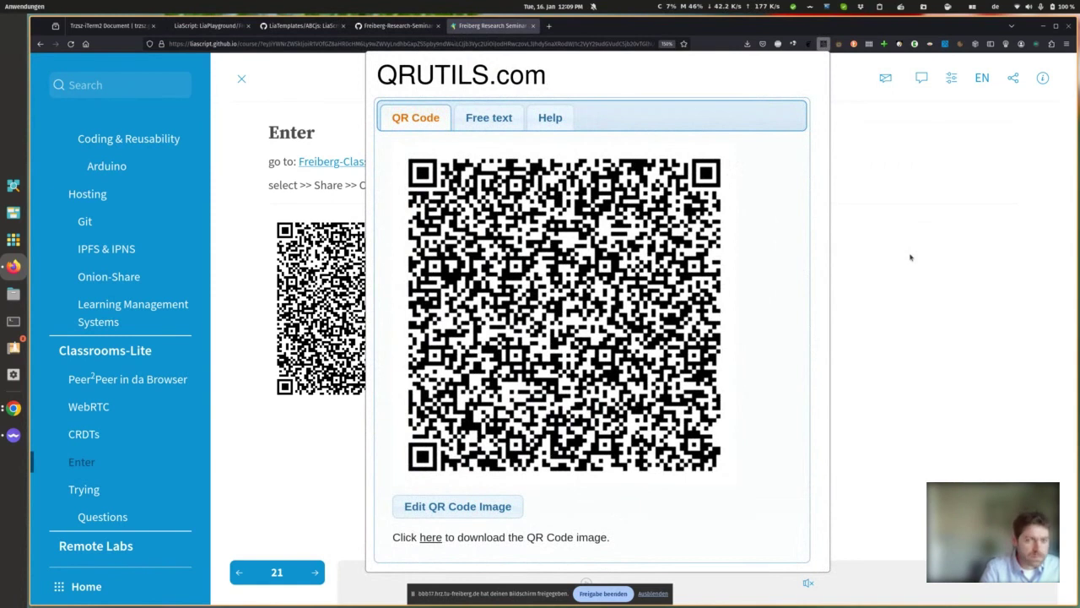
pyautogui.click(910, 257)
# Step: View the classroom's sharing details and send the message "Hi to everyone" in the classroom chat
pyautogui.click(470, 43)
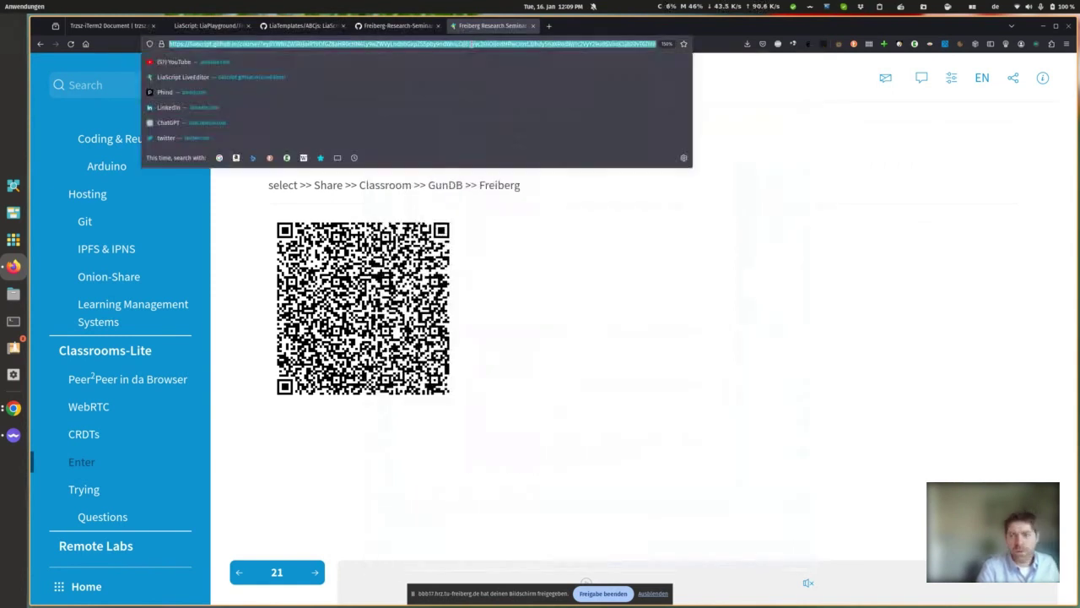
pyautogui.click(1014, 77)
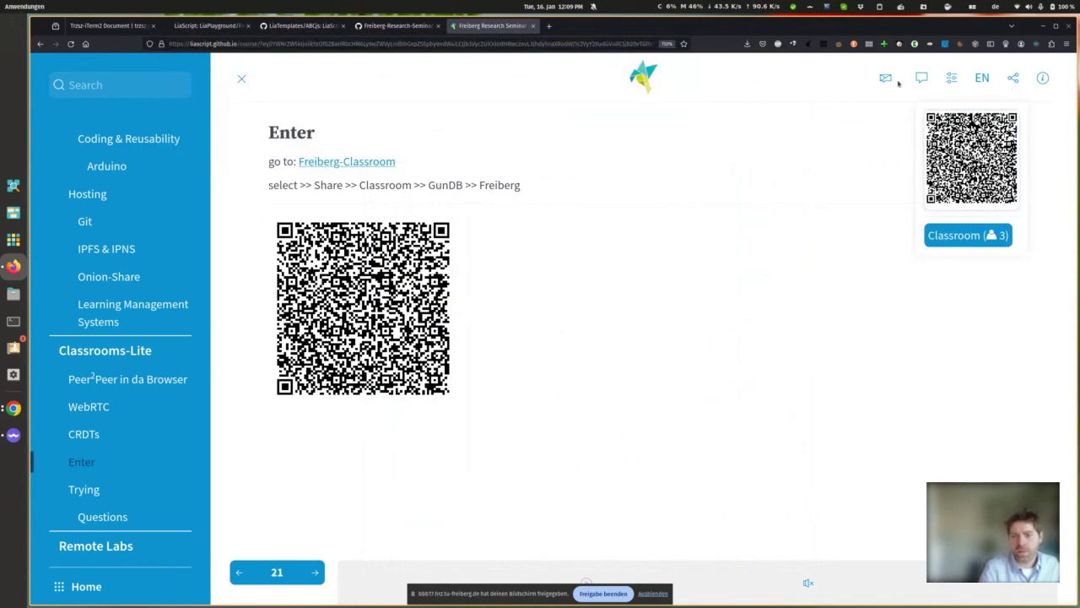
pyautogui.click(886, 79)
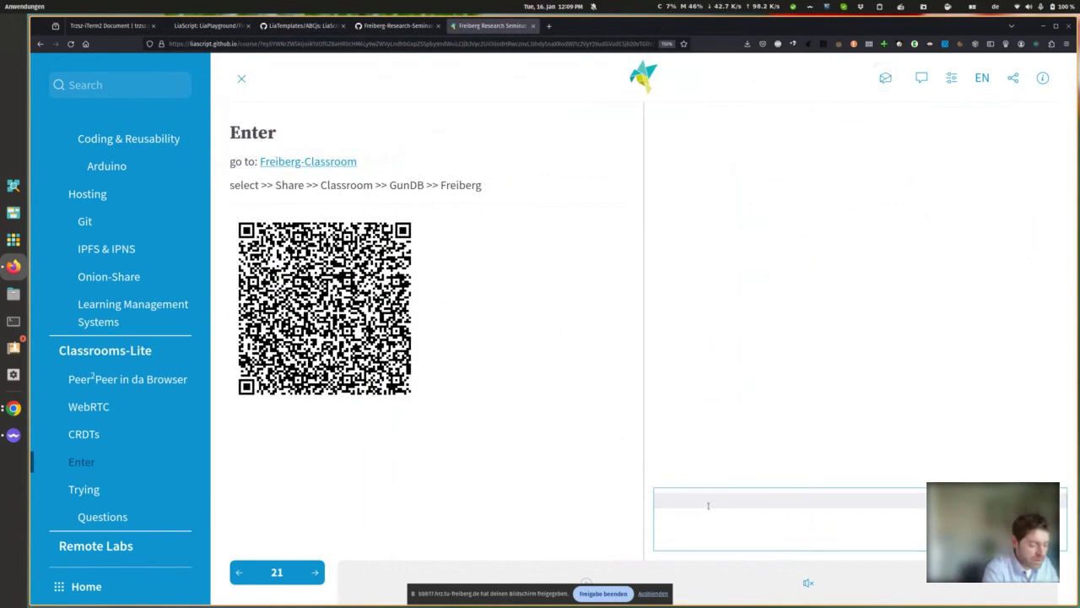
pyautogui.write('Hi ')
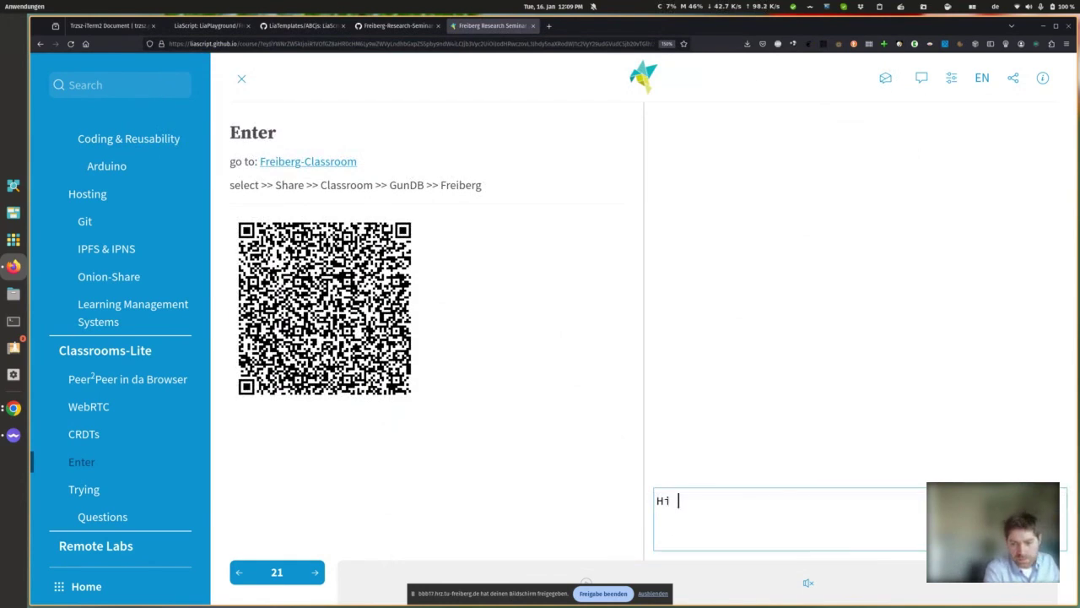
pyautogui.write('to everyone')
pyautogui.press('Return')
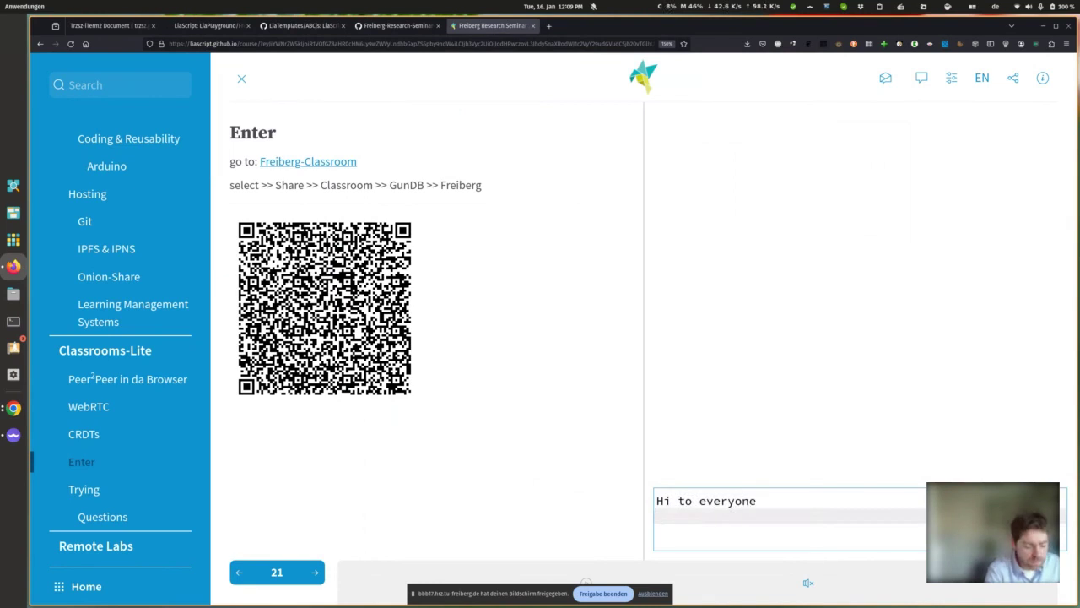
pyautogui.press('BackSpace')
pyautogui.press('Return')
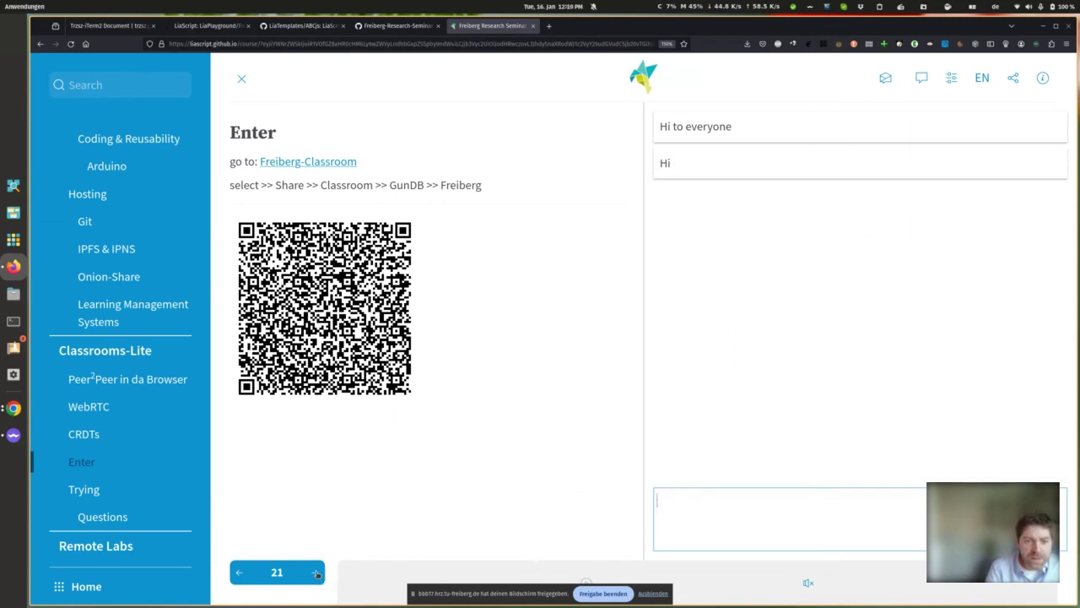
# Step: Go to the Trying slide and submit LiaScript as the answer to the language-name question
pyautogui.click(316, 573)
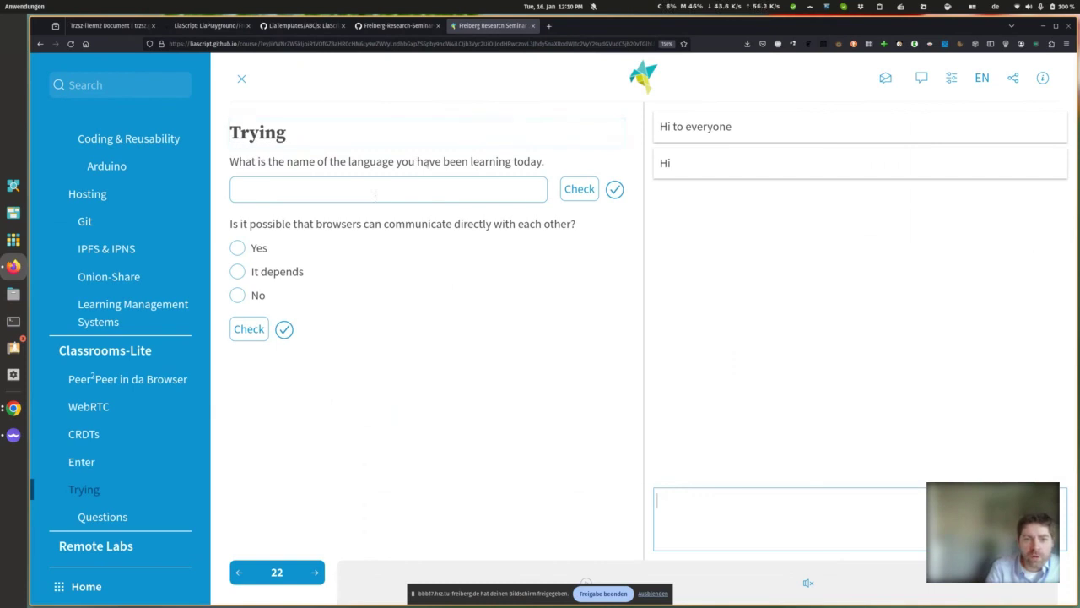
pyautogui.click(356, 189)
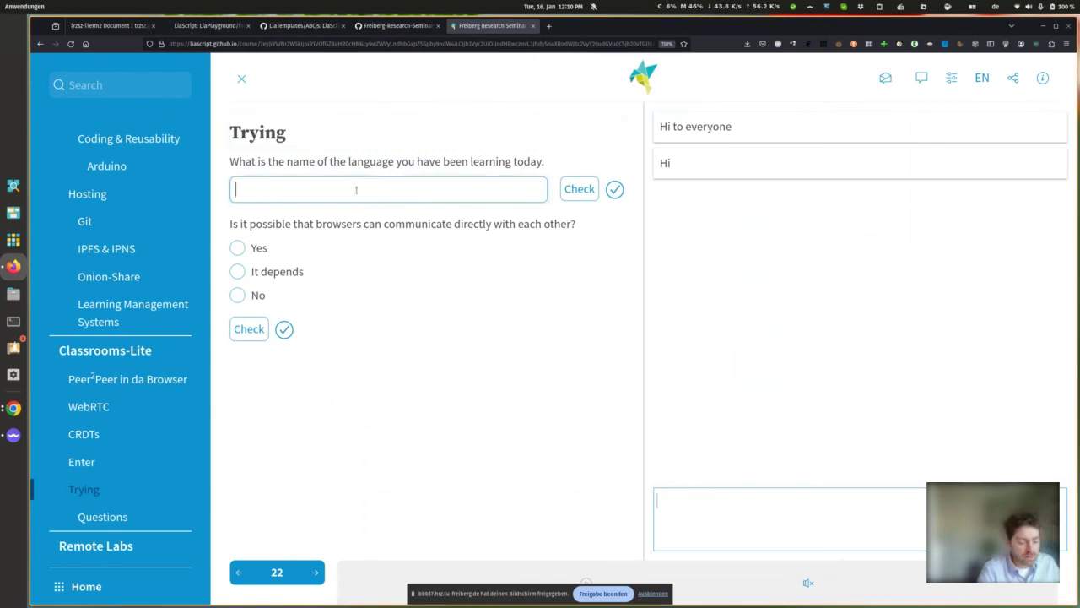
pyautogui.write('Lia')
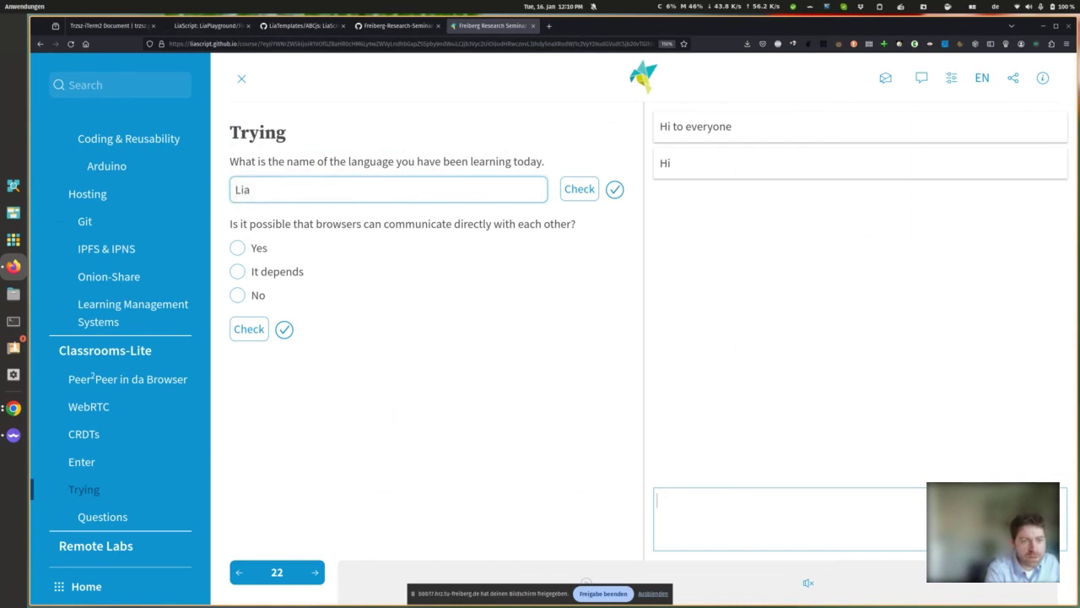
pyautogui.write('Scrip')
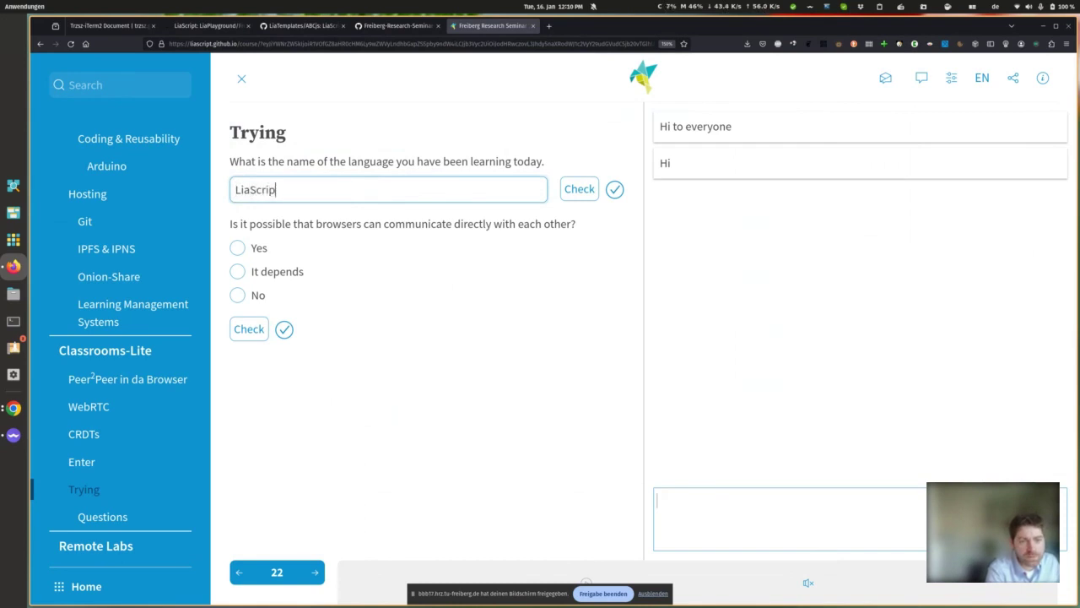
pyautogui.write('t')
pyautogui.click(563, 190)
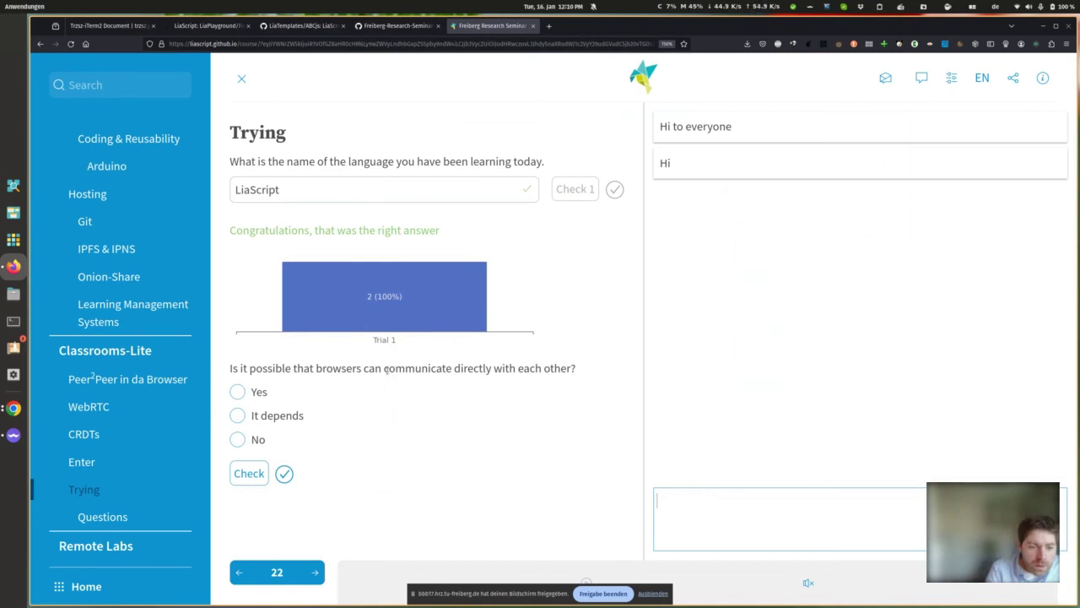
# Step: Submit Yes for whether browsers can communicate directly with each other and view the answer charts
pyautogui.click(237, 391)
pyautogui.click(251, 476)
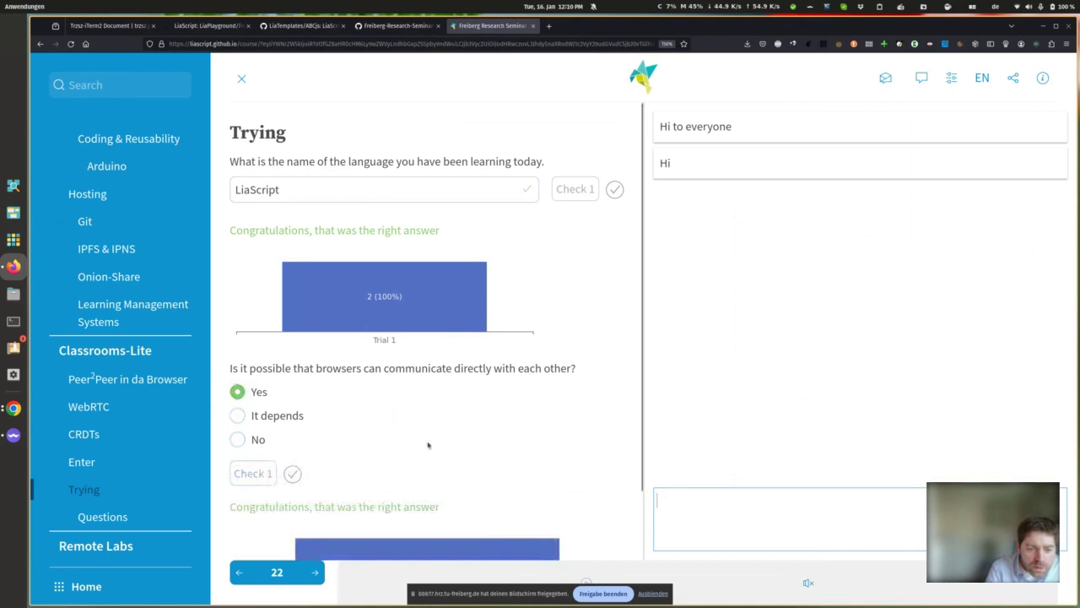
pyautogui.scroll(-1, 428, 438)
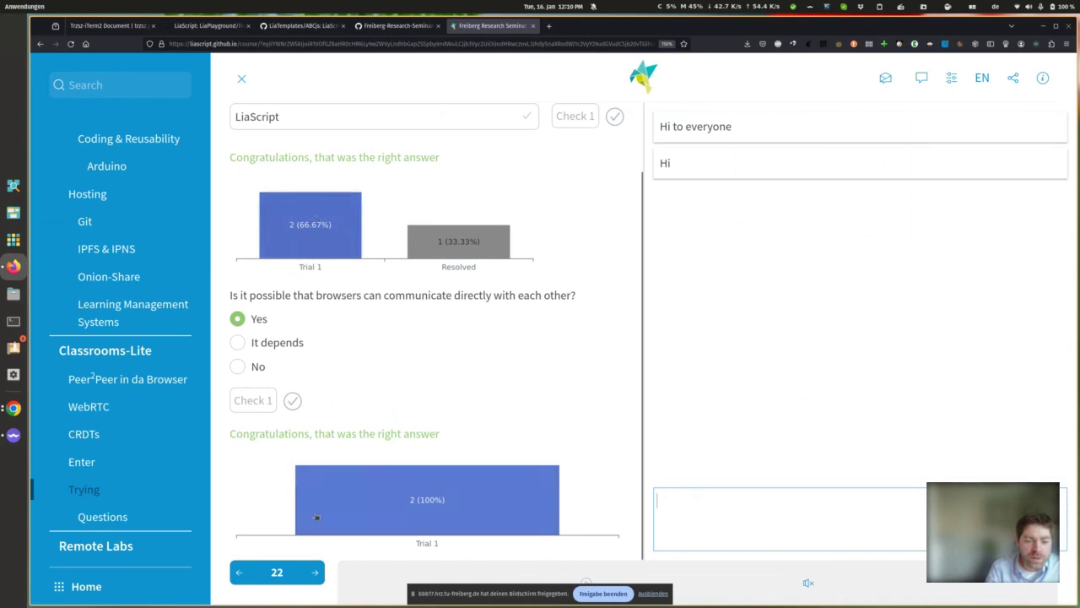
# Step: Advance to the Questions slide and submit the rating "It is ok" for the distributed approach
pyautogui.click(317, 573)
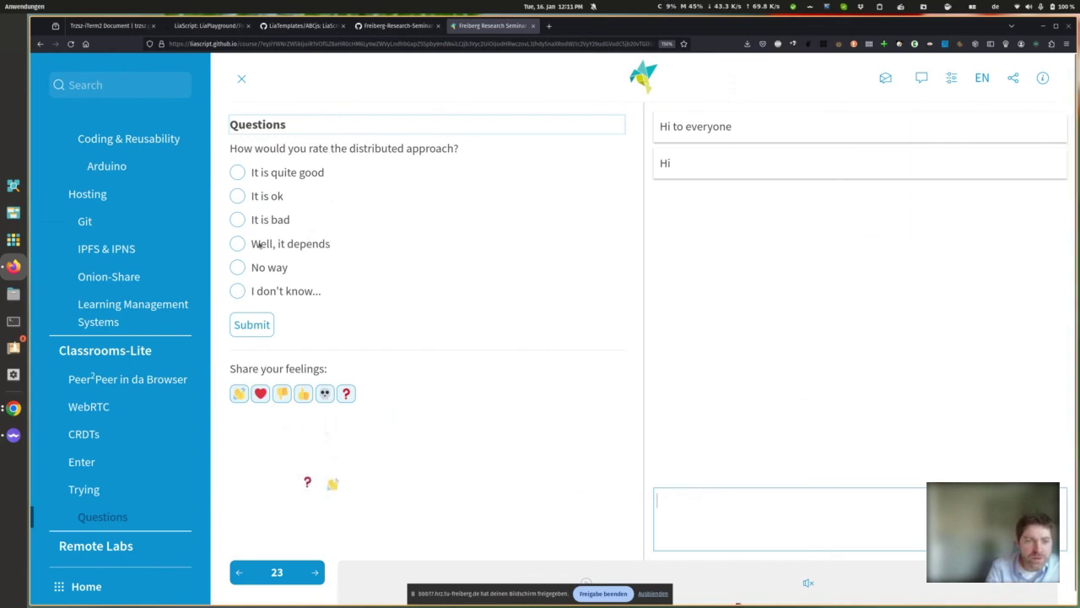
pyautogui.click(237, 196)
pyautogui.click(250, 321)
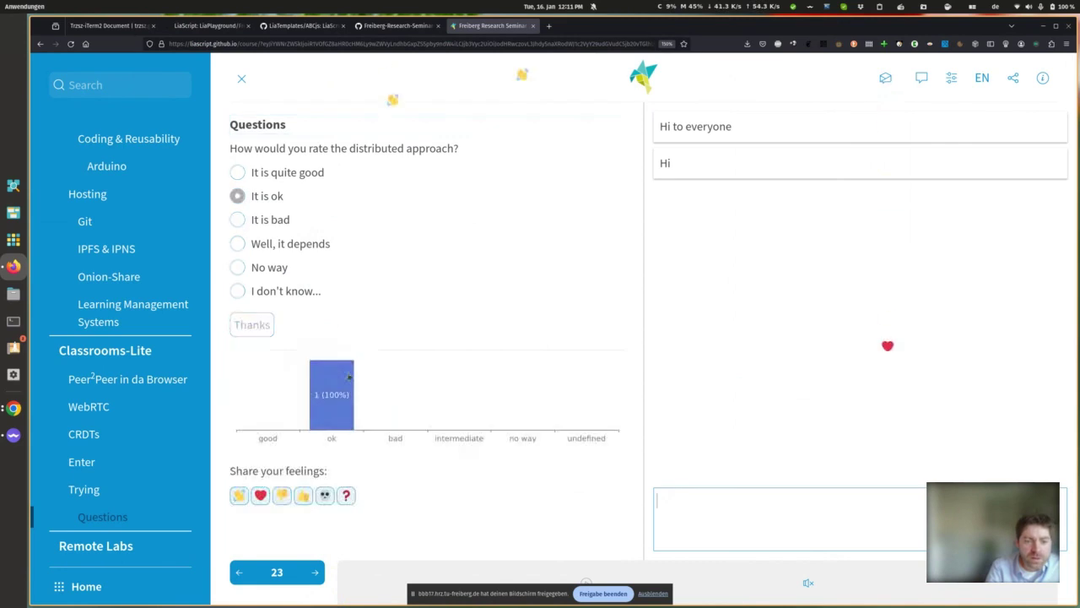
# Step: Send thumbs-down, heart and hand emoji reactions for the "Share your feelings" prompt
pyautogui.click(283, 497)
pyautogui.click(260, 497)
pyautogui.click(239, 497)
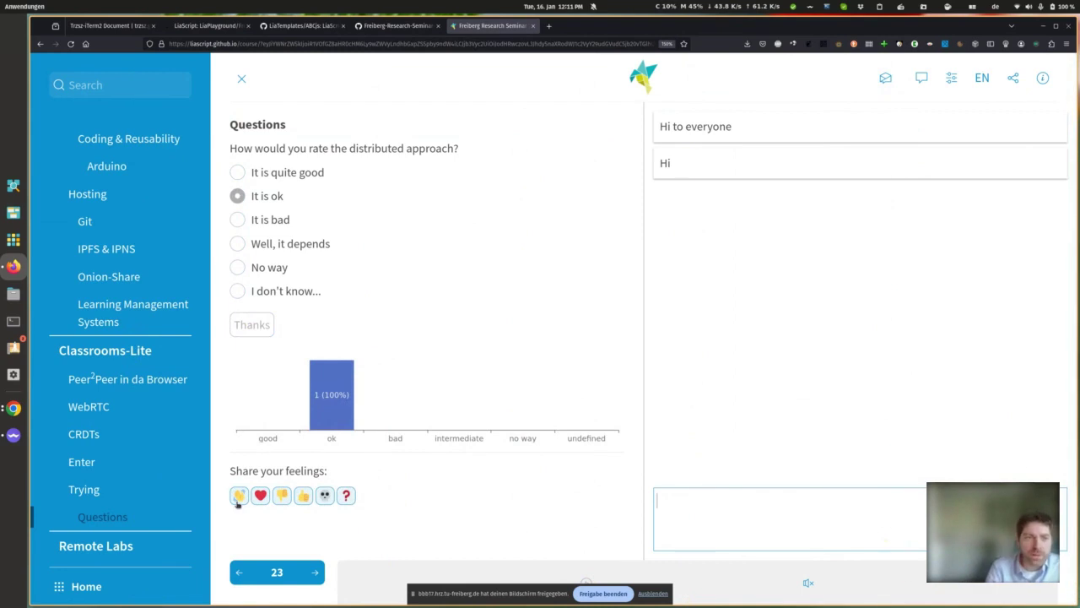
# Step: Copy the animal table together with its {{2}} line from the Visualization section of the seminar's README.md
pyautogui.click(312, 28)
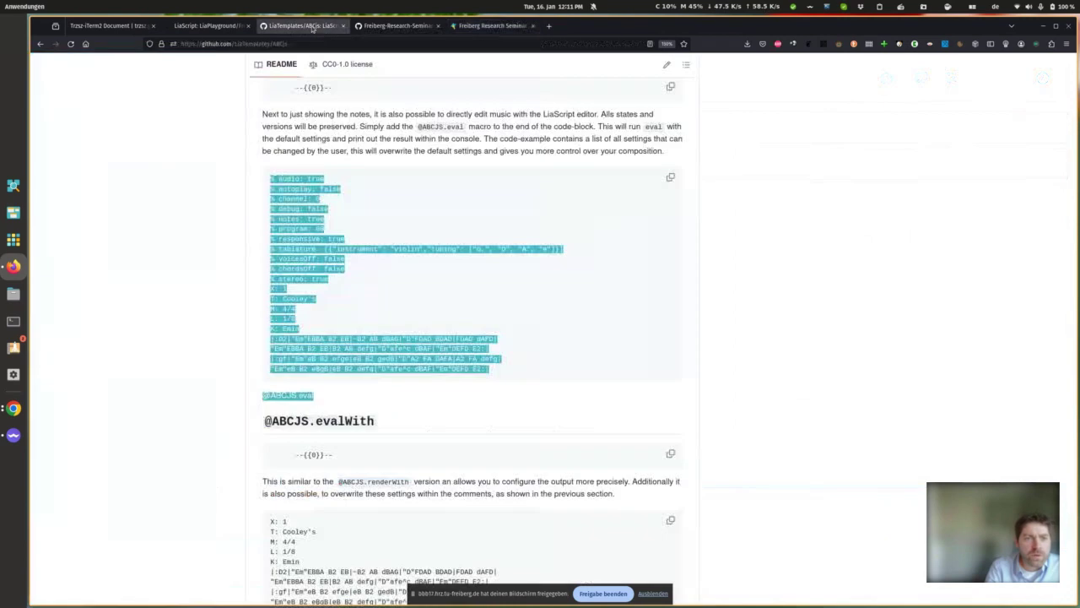
pyautogui.click(239, 28)
pyautogui.scroll(15, 207, 271)
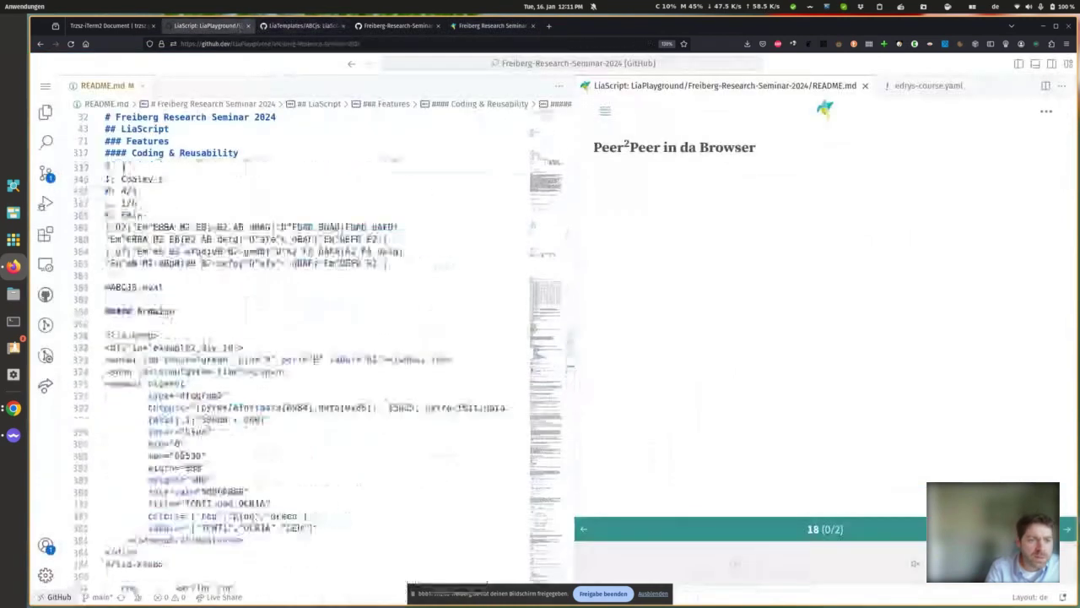
pyautogui.scroll(15, 204, 345)
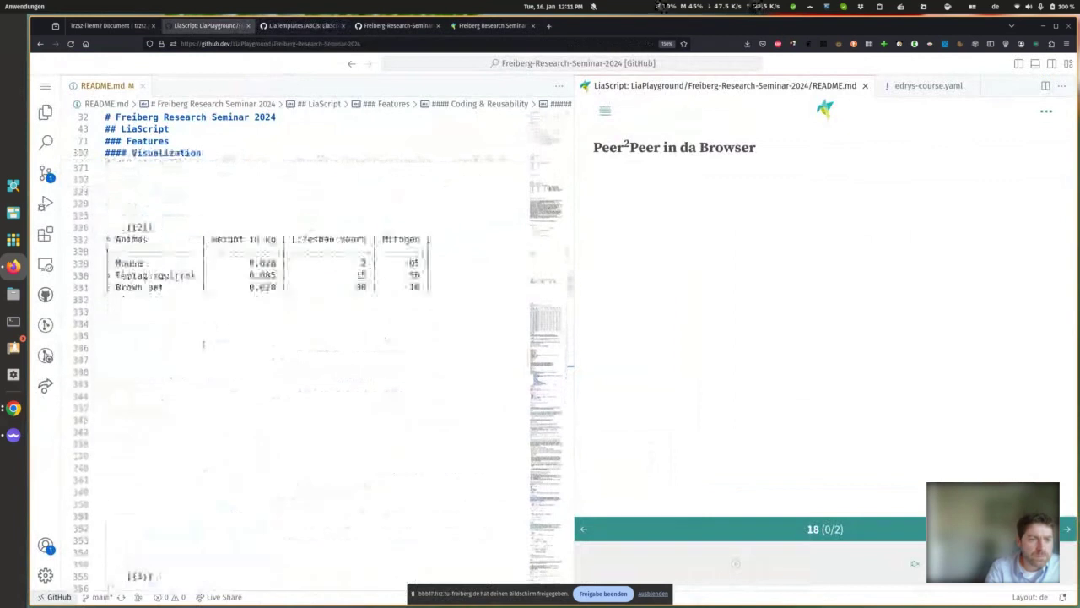
pyautogui.scroll(-5, 383, 398)
pyautogui.moveTo(440, 392); pyautogui.dragTo(98, 331)
pyautogui.rightClick(162, 338)
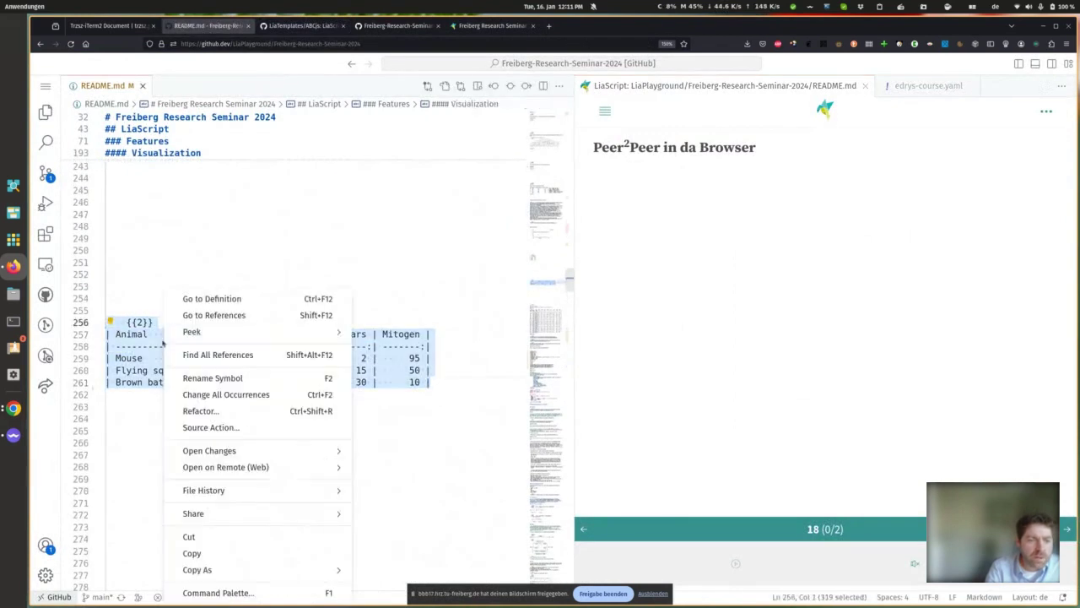
pyautogui.click(202, 552)
# Step: Return to the classroom and try sending the copied animal table, including its {{2}} line, as a chat message
pyautogui.click(492, 25)
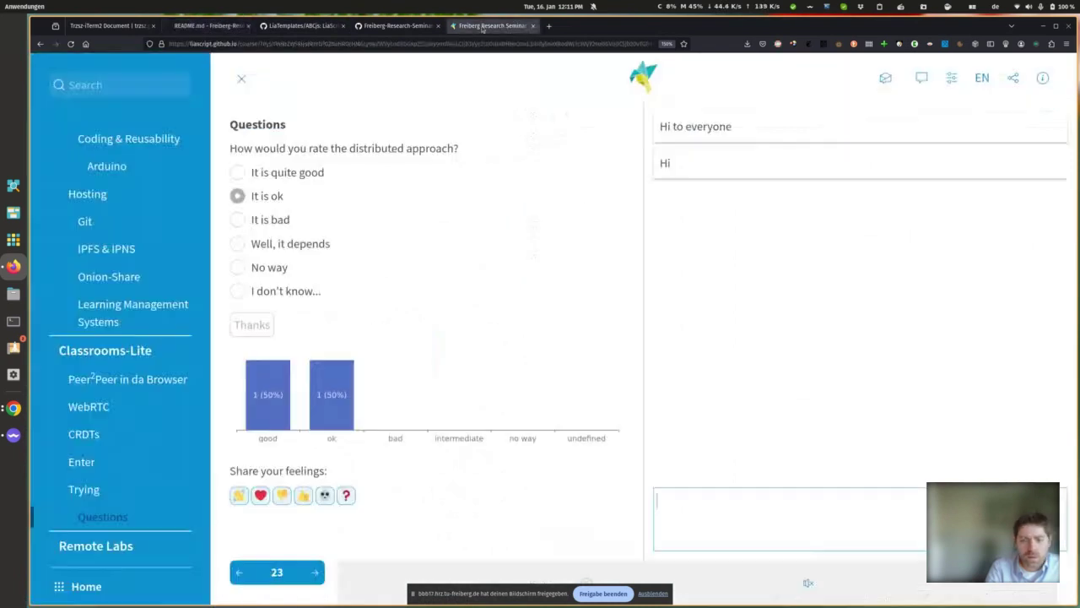
pyautogui.rightClick(701, 504)
pyautogui.click(697, 517)
pyautogui.hotkey('ctrl', 'v')
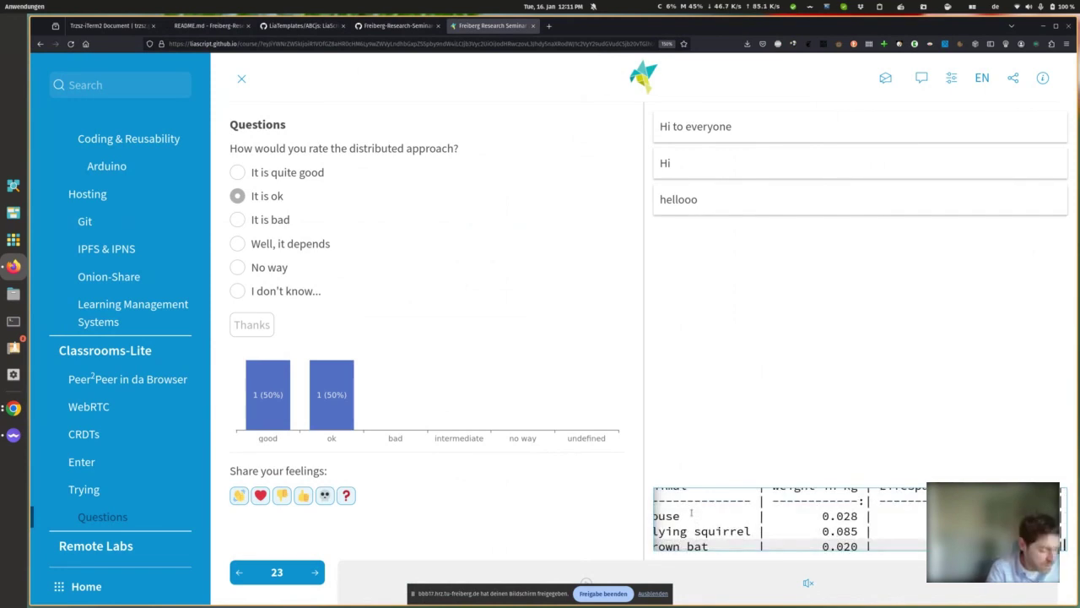
pyautogui.press('Return')
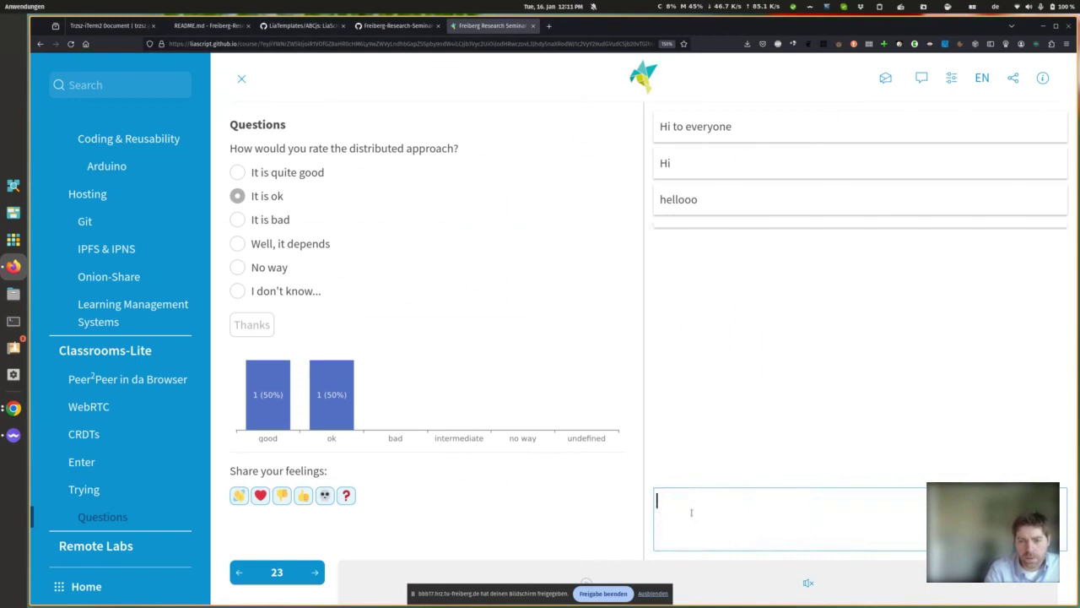
# Step: Send the animal table in the chat without its {{2}} line and display it as a radar chart
pyautogui.hotkey('ctrl', 'v')
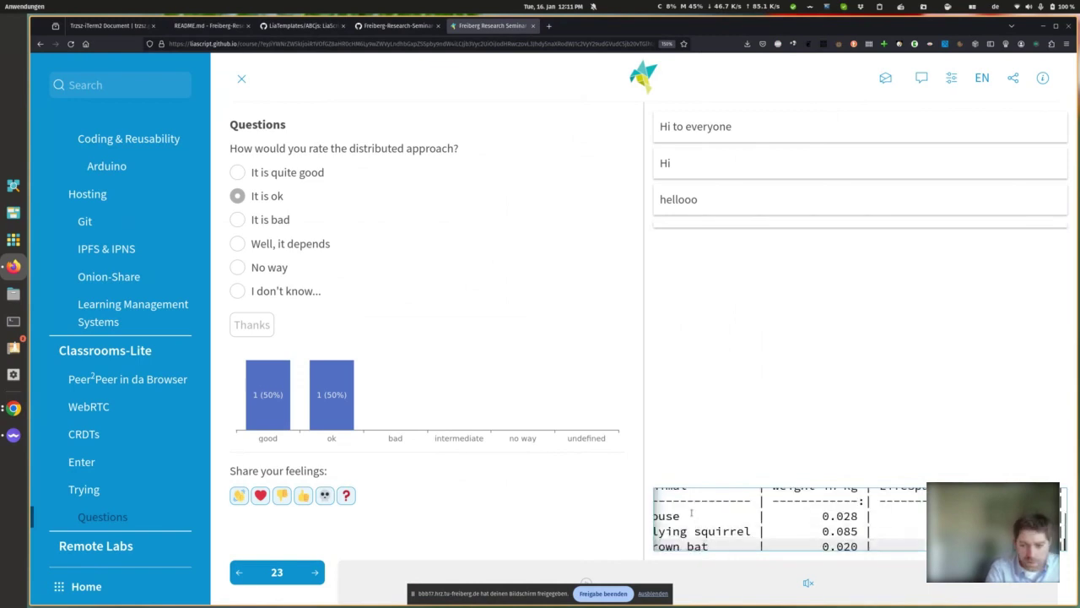
pyautogui.scroll(5, 691, 512)
pyautogui.hotkey('ctrl', 'Home')
pyautogui.press('Delete')
pyautogui.press('Delete')
pyautogui.press('Delete')
pyautogui.press('Delete')
pyautogui.press('Delete')
pyautogui.press('Delete')
pyautogui.press('Delete')
pyautogui.press('Delete')
pyautogui.press('Delete')
pyautogui.press('Delete')
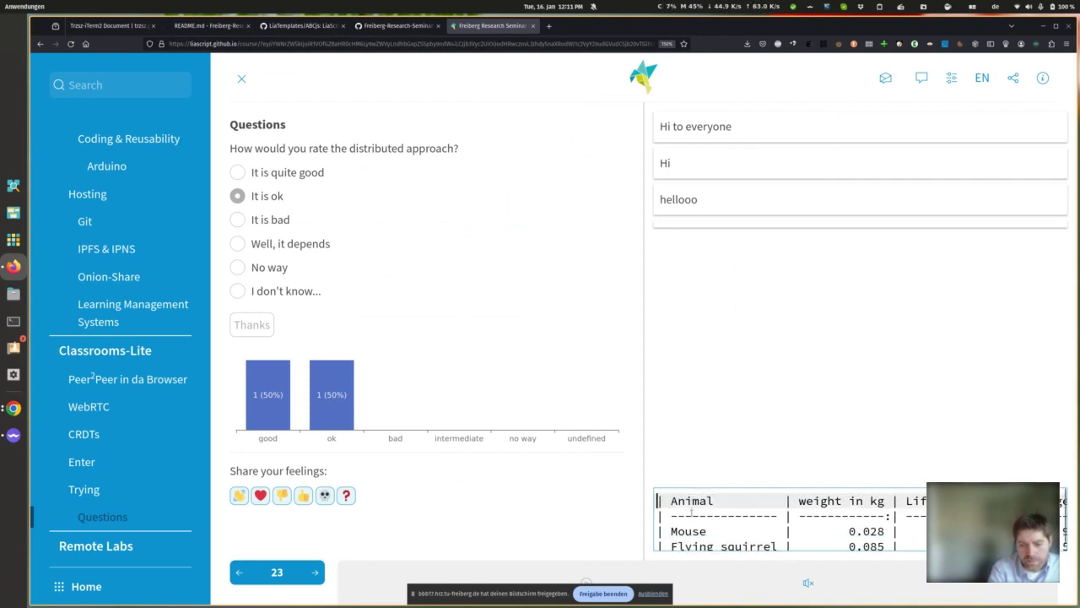
pyautogui.press('Return')
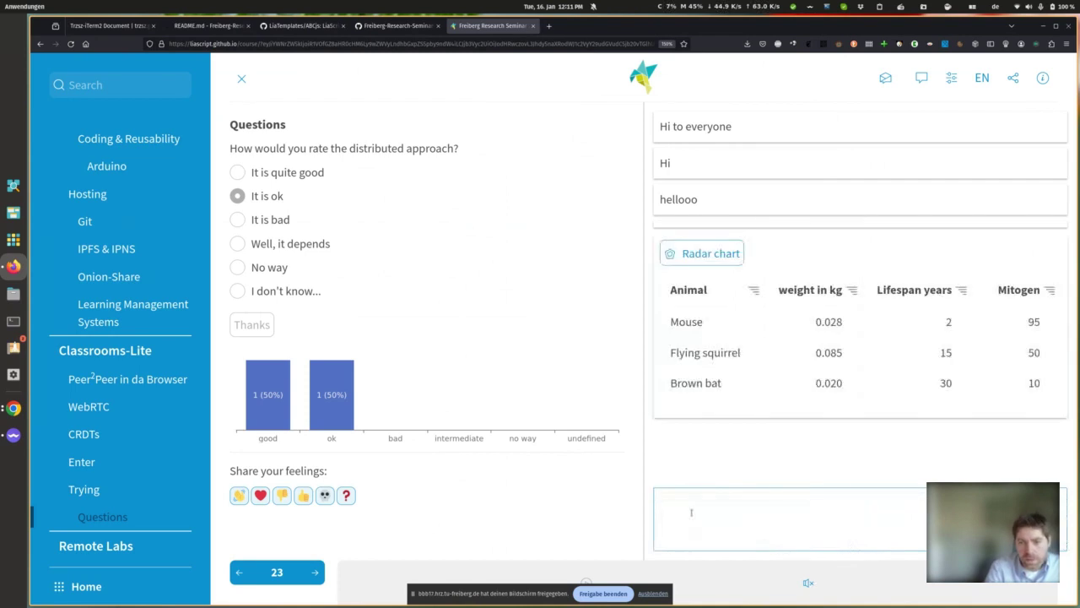
pyautogui.click(716, 260)
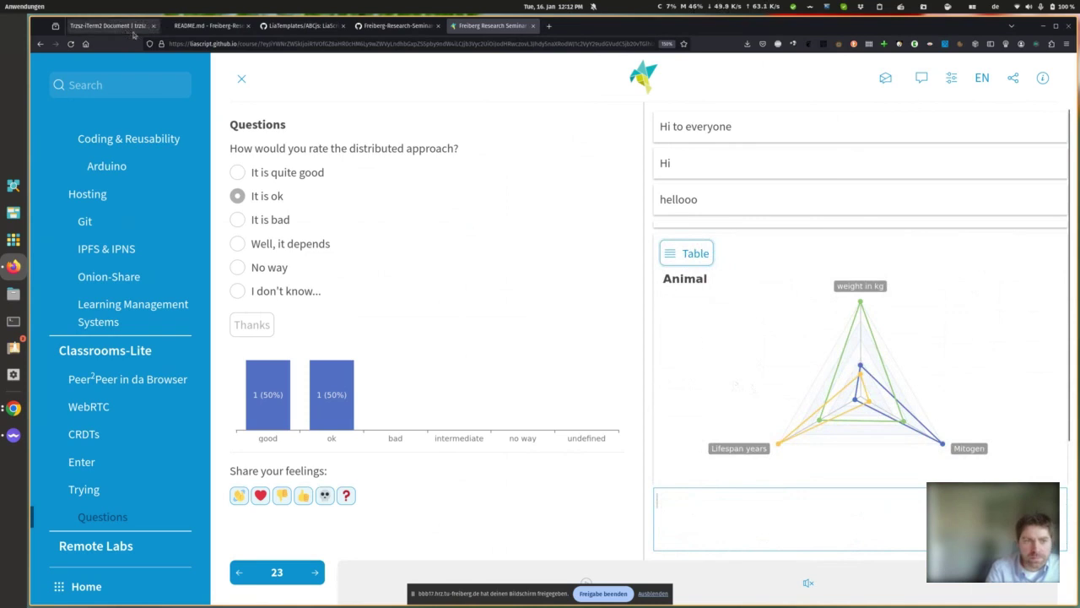
# Step: Select and copy the "Text 2 Speech" YouTube embed line from the Multimedia & Presentation Formats section of README.md
pyautogui.click(202, 23)
pyautogui.scroll(4, 513, 236)
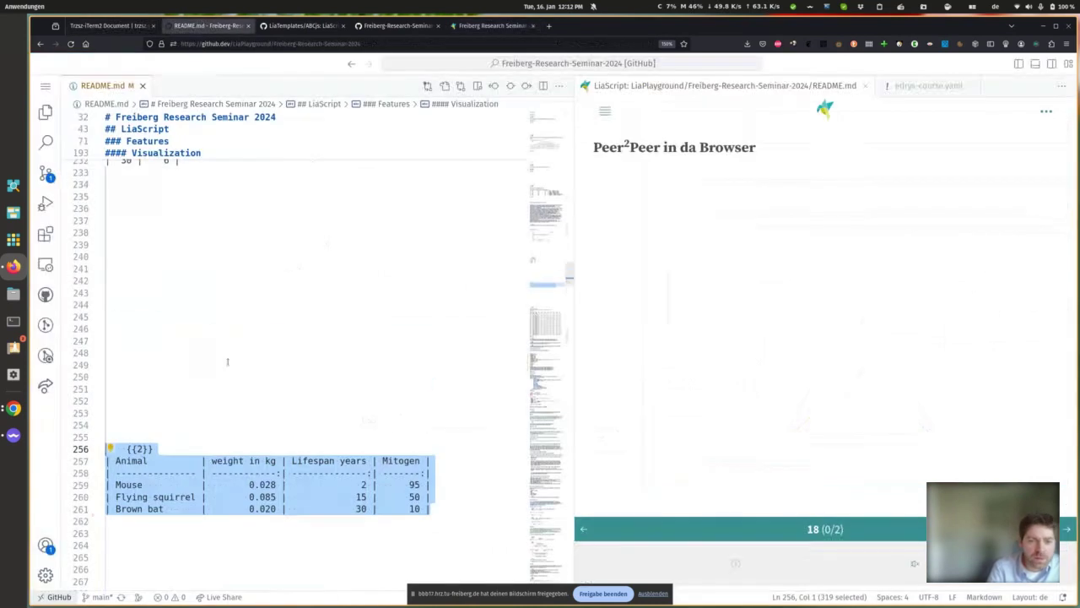
pyautogui.scroll(15, 555, 308)
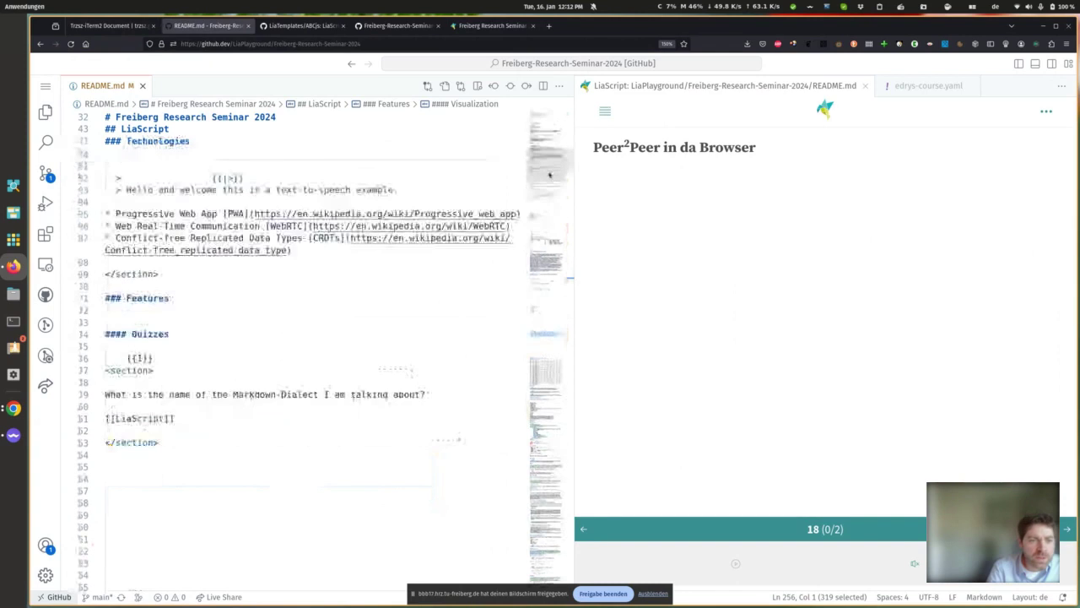
pyautogui.scroll(-20, 549, 287)
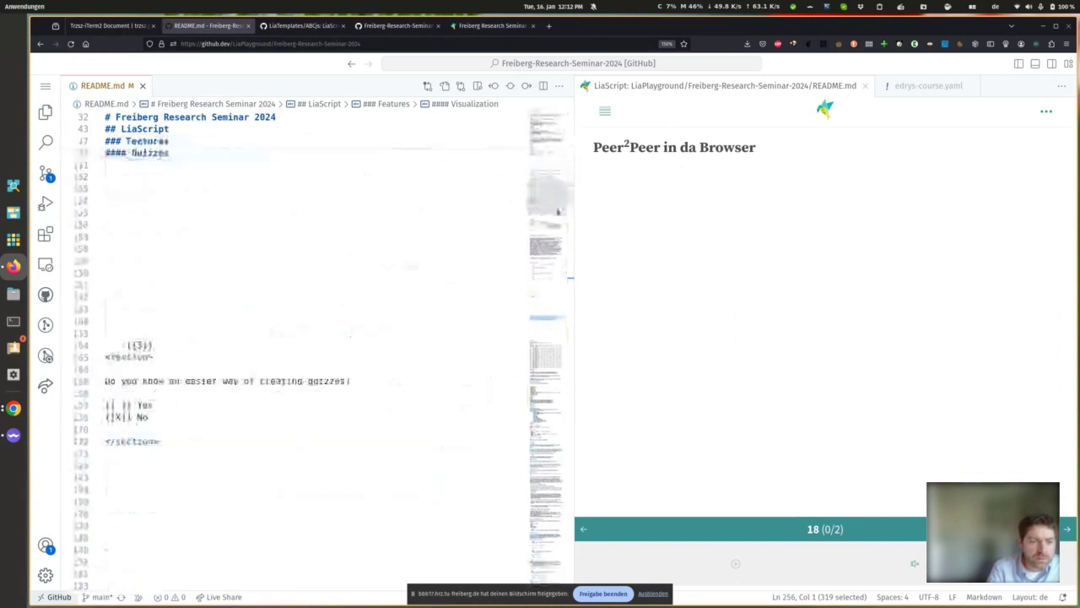
pyautogui.scroll(-5, 559, 245)
pyautogui.scroll(6, 559, 244)
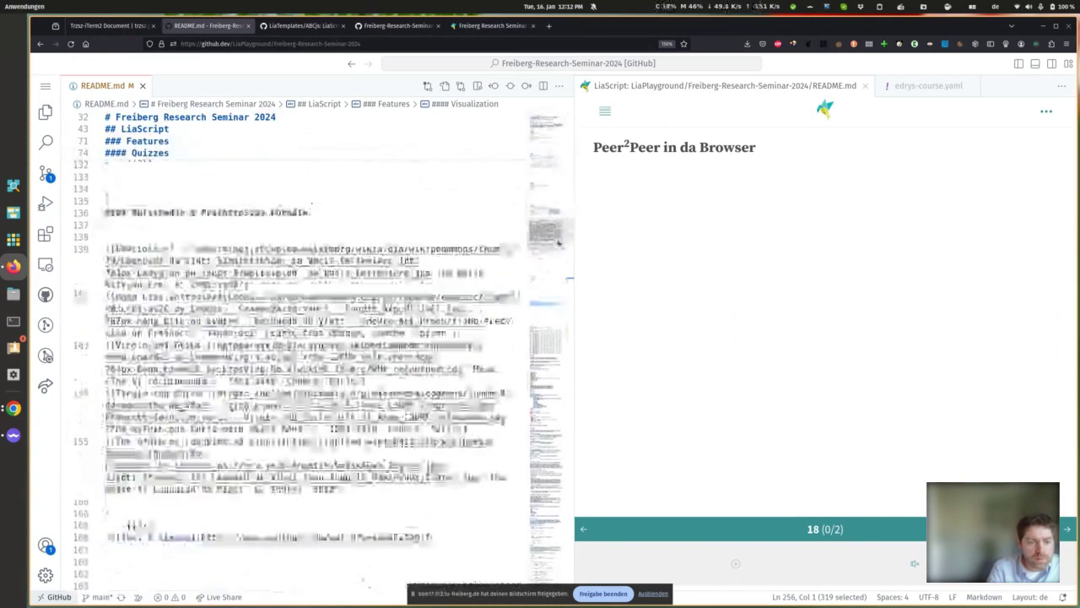
pyautogui.moveTo(342, 503); pyautogui.dragTo(105, 246)
pyautogui.click(435, 537)
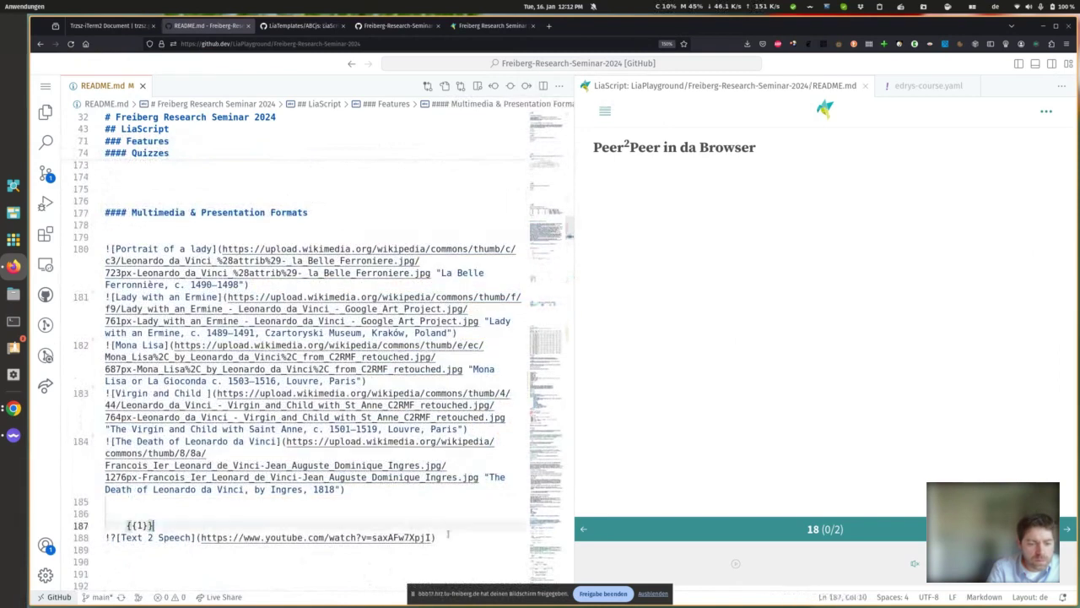
pyautogui.keyDown('shift'); pyautogui.click(116, 536); pyautogui.keyUp('shift')
pyautogui.hotkey('shift', 'Home')
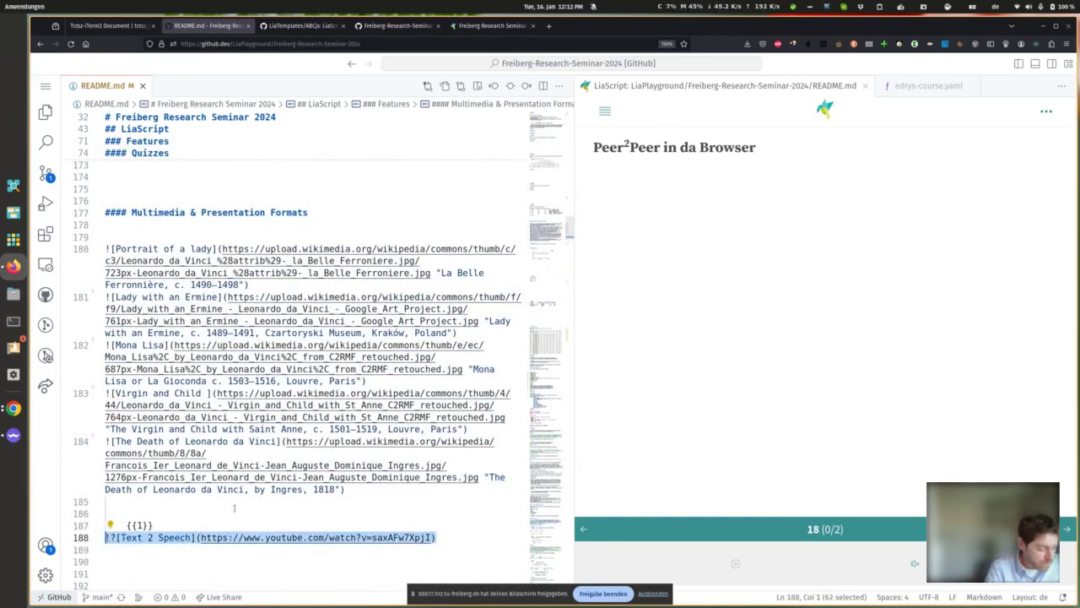
# Step: Send the copied "Text 2 Speech" YouTube embed line as a message in the classroom chat
pyautogui.hotkey('ctrl', '9')
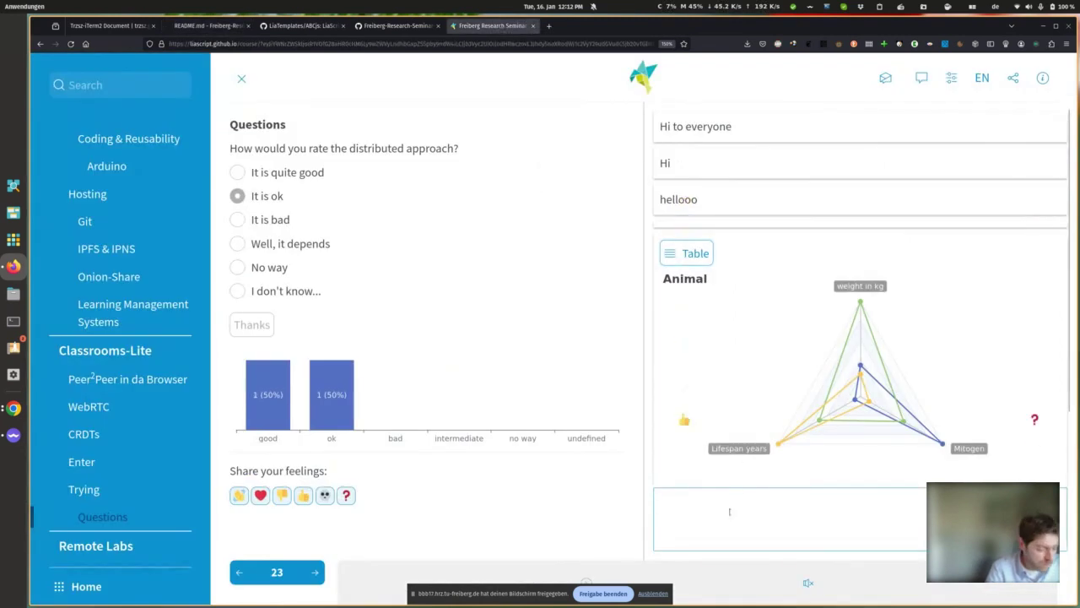
pyautogui.hotkey('ctrl', 'v')
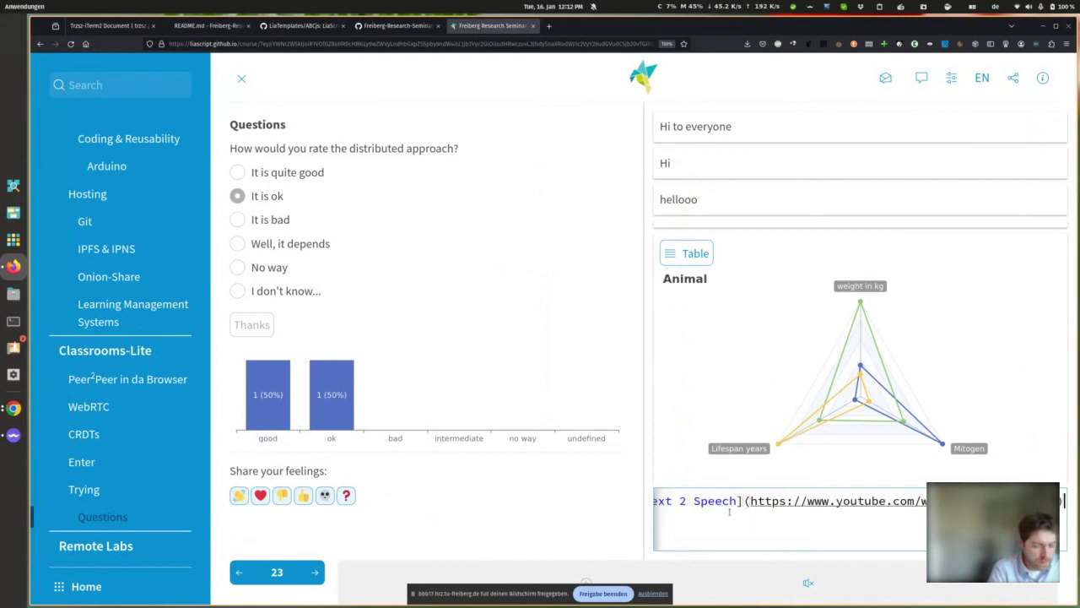
pyautogui.press('Return')
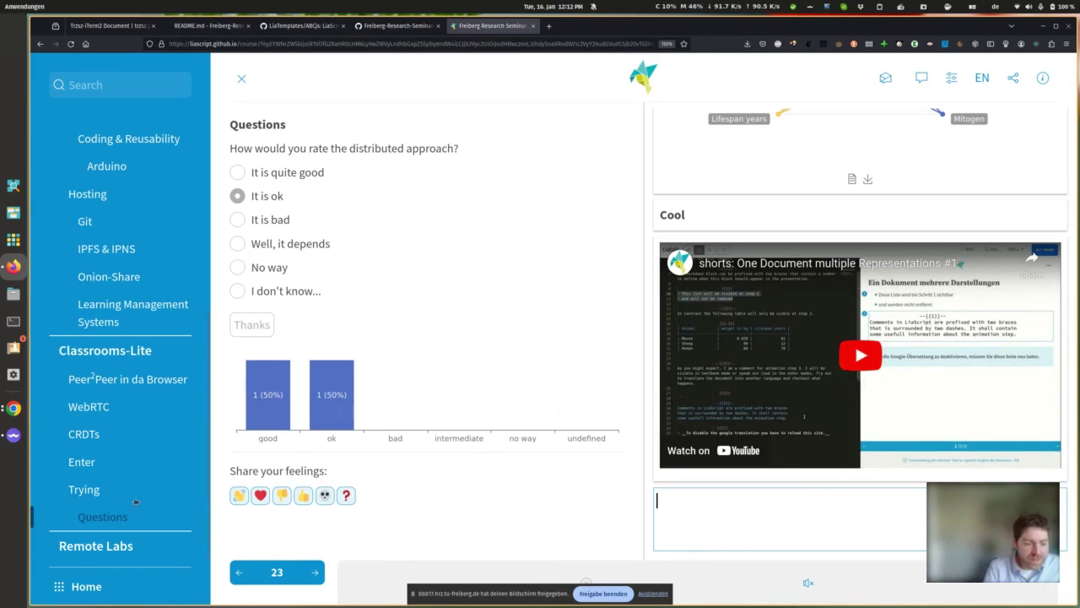
# Step: Go to the Remote Labs slide and hide the classroom chat to show the Edrys server diagram in full width
pyautogui.click(109, 546)
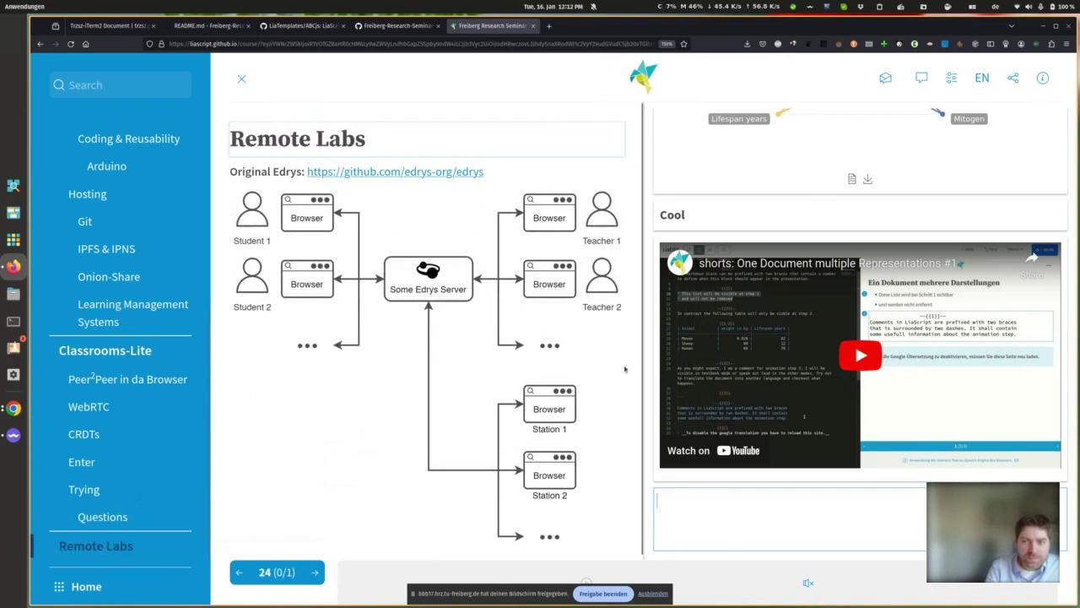
pyautogui.click(886, 78)
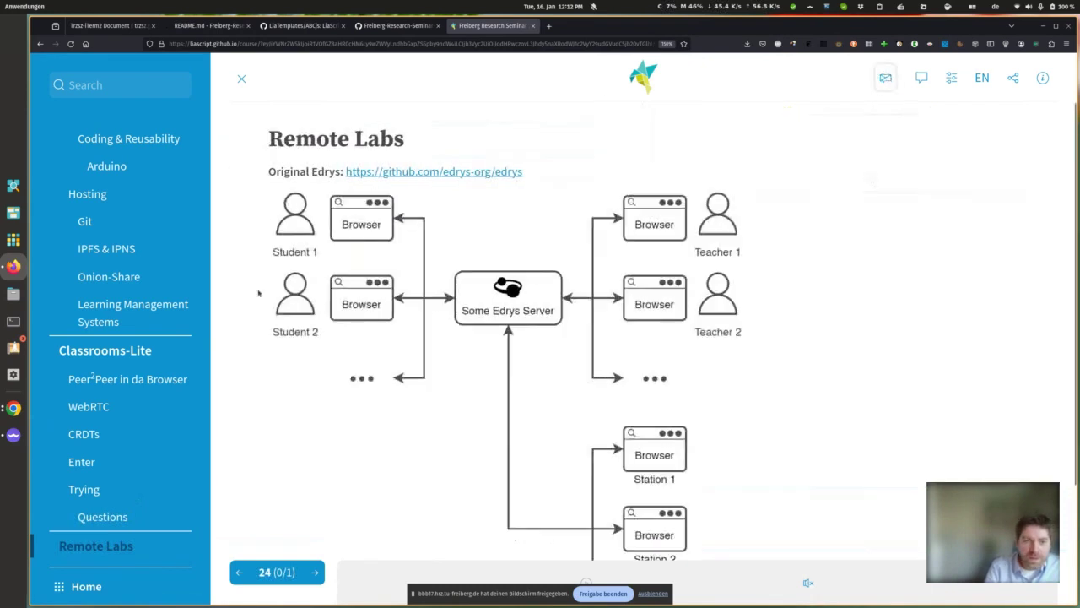
pyautogui.scroll(-2, 259, 293)
pyautogui.scroll(2, 258, 293)
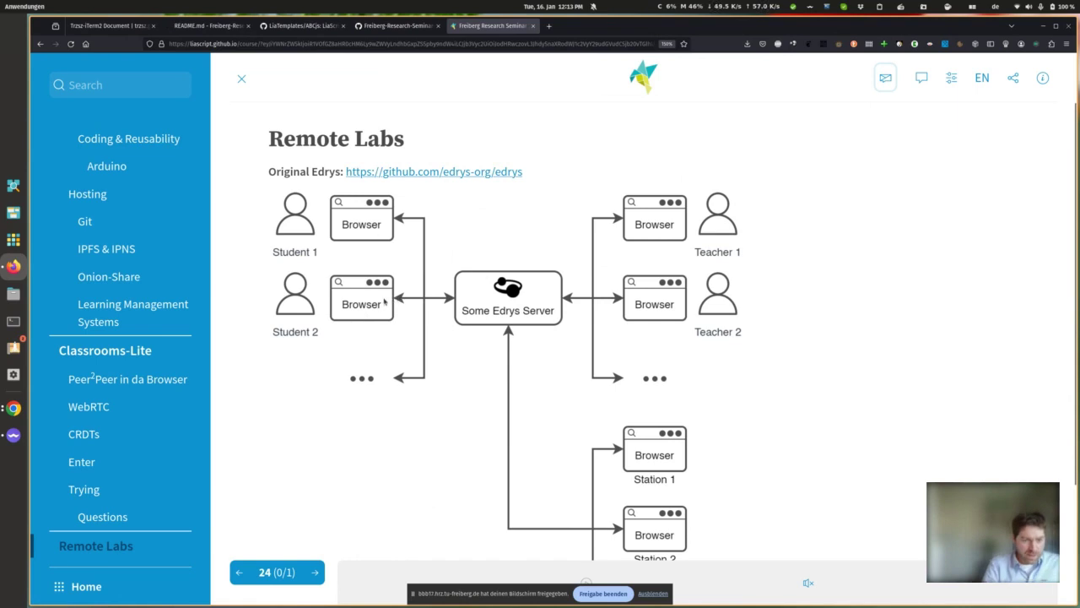
# Step: Reveal the Edrys-Lite link below the Remote Labs diagram and open its website
pyautogui.scroll(-2, 737, 437)
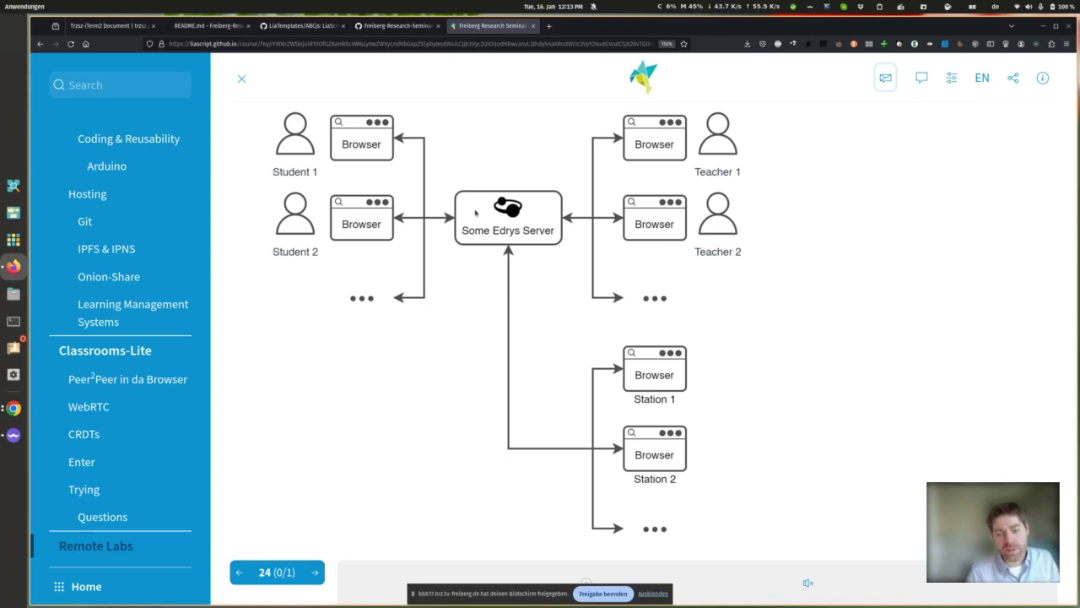
pyautogui.click(316, 573)
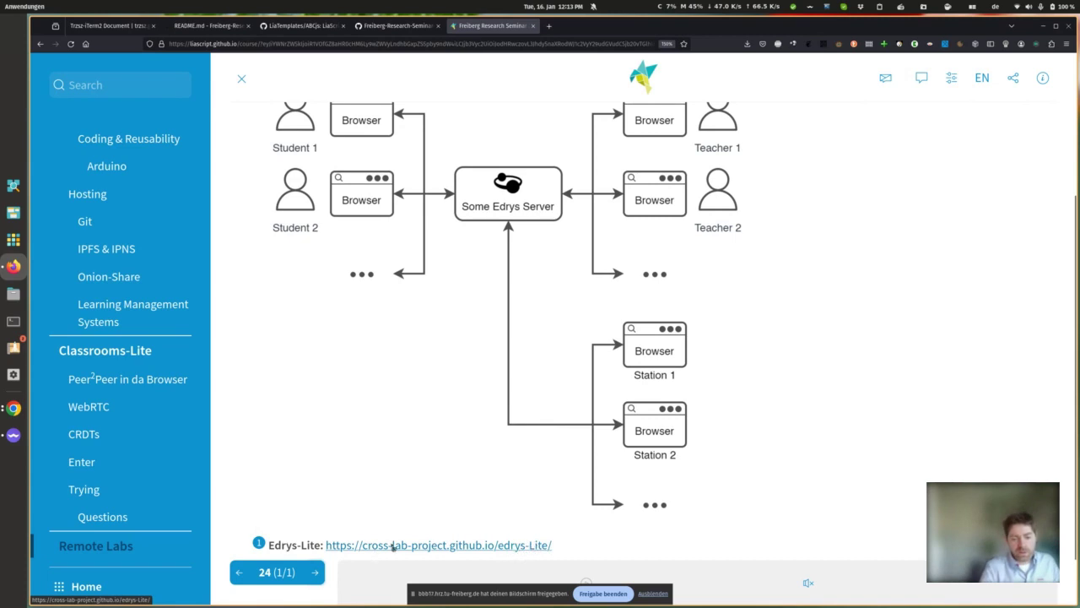
pyautogui.click(441, 546)
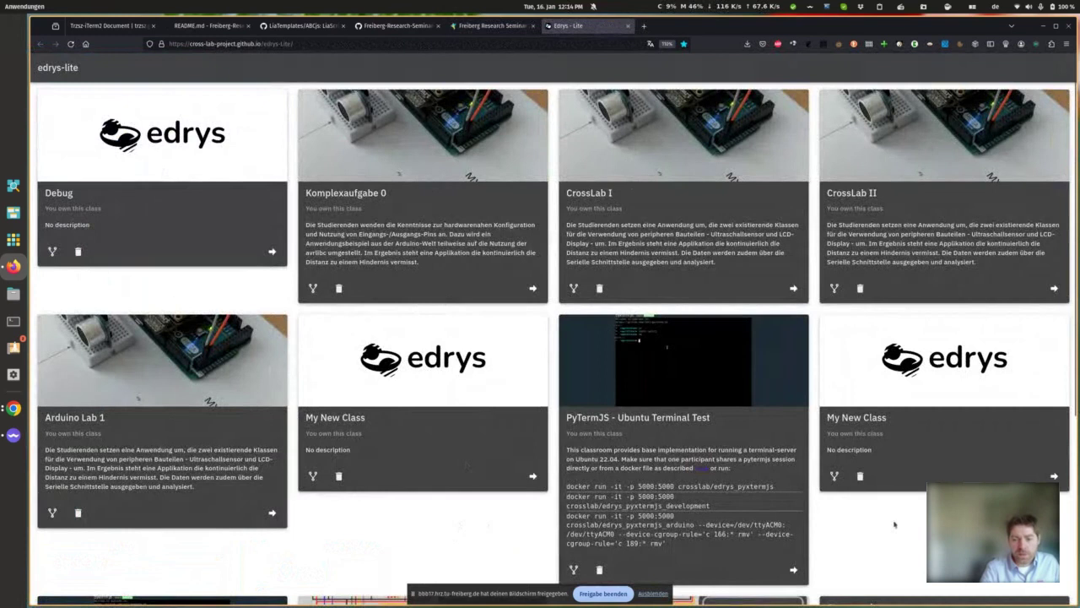
# Step: Create a new class in edrys-lite and save it under the class name Demo Freiberg
pyautogui.scroll(-3, 842, 539)
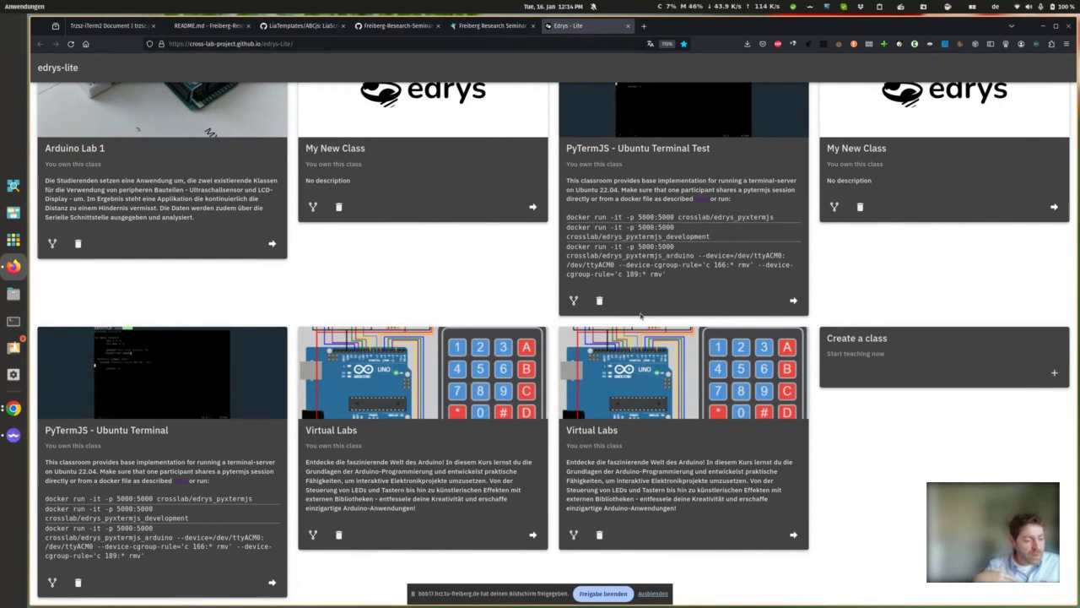
pyautogui.click(873, 355)
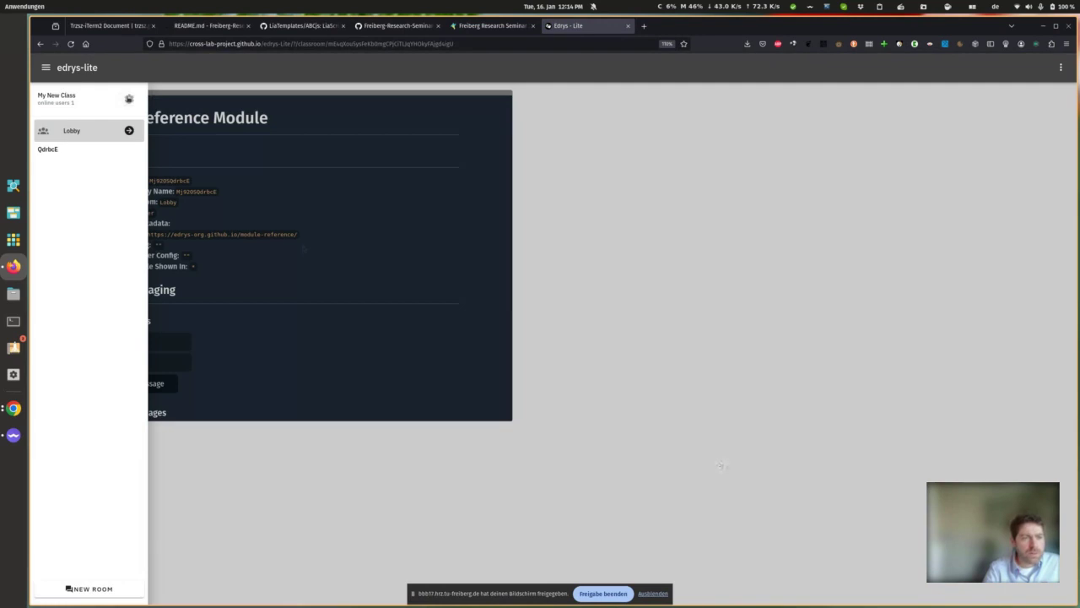
pyautogui.click(126, 98)
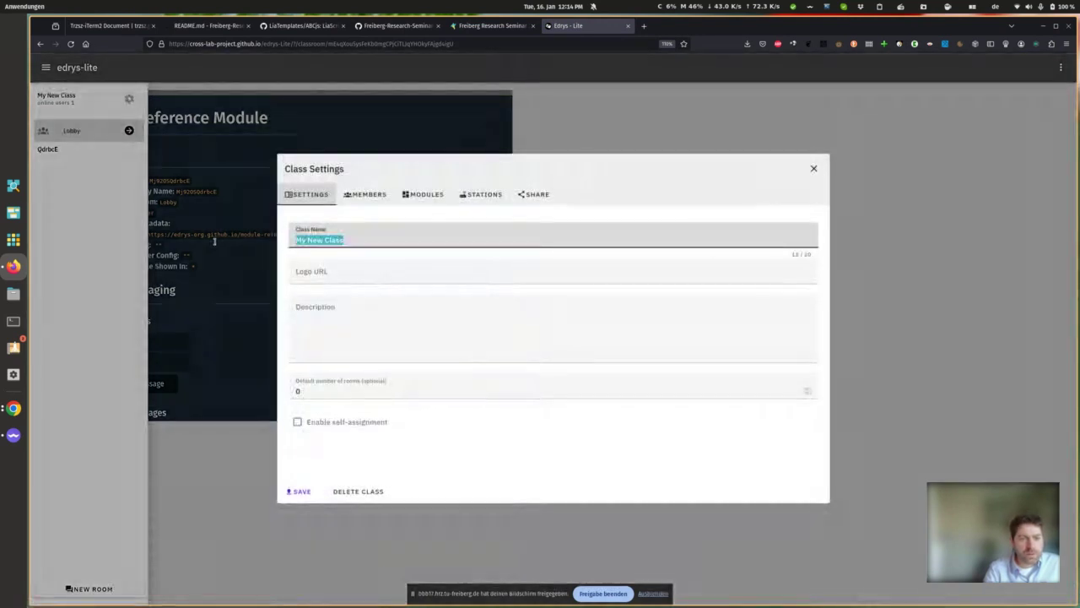
pyautogui.write('Demo Freiberg')
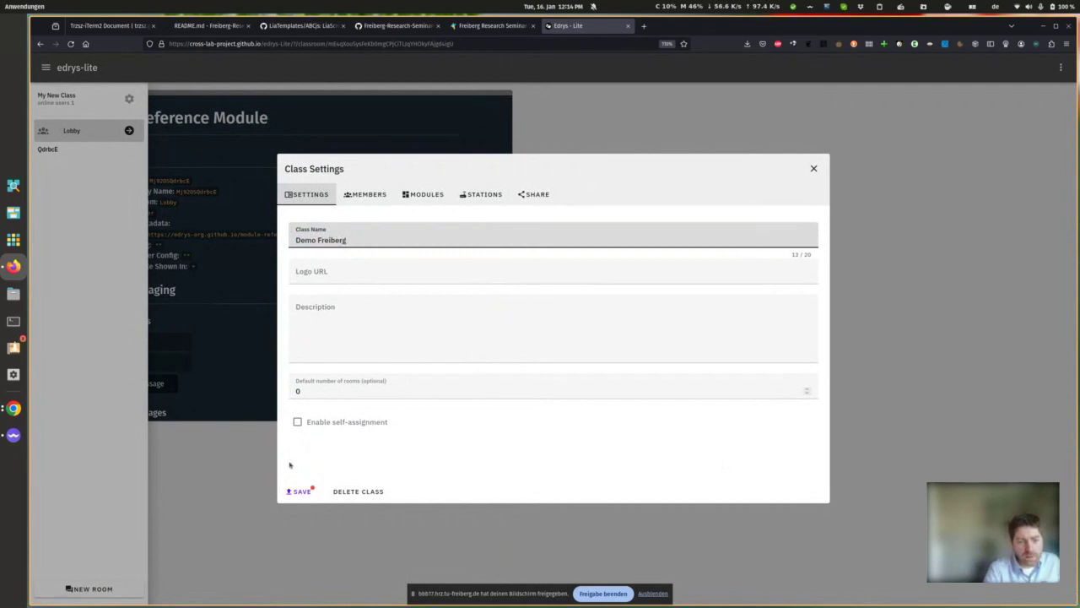
pyautogui.click(298, 492)
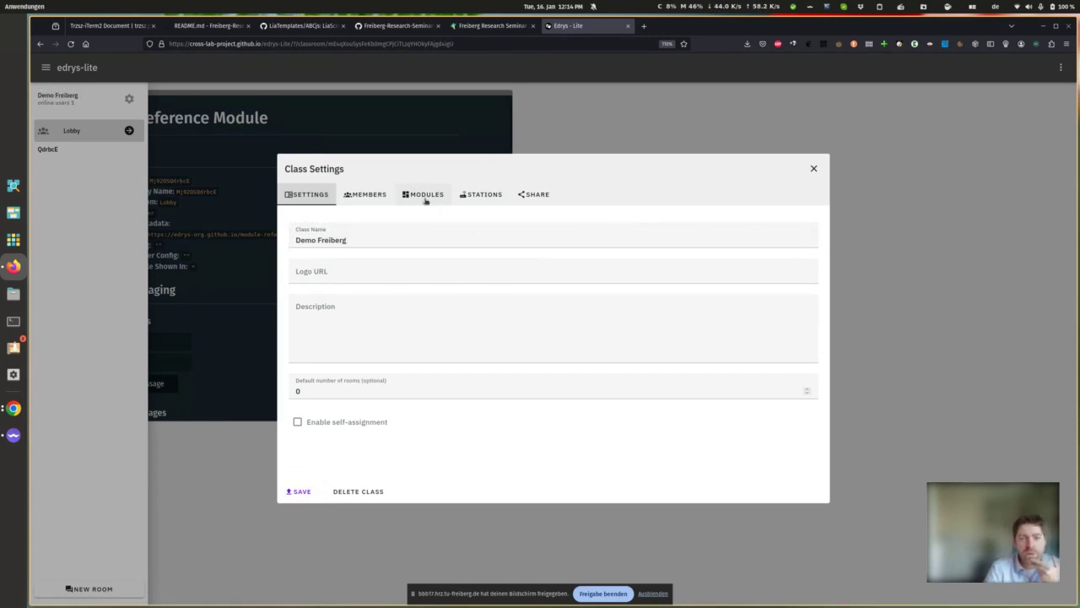
# Step: Show the modules of the Demo Freiberg class and browse the edrys-module topic on GitHub for available modules
pyautogui.click(427, 196)
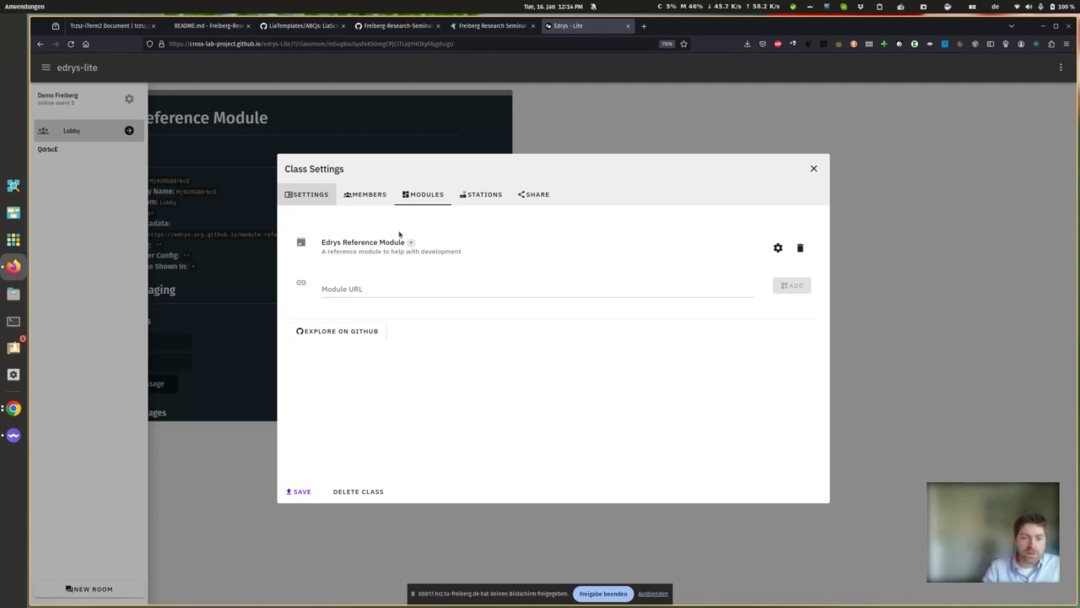
pyautogui.click(350, 336)
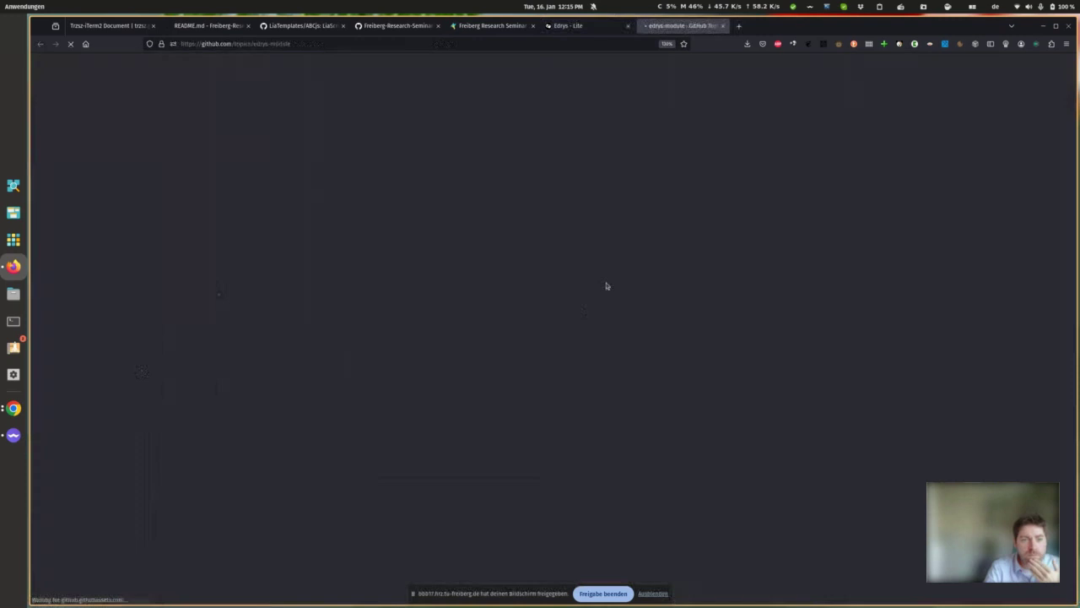
pyautogui.scroll(-12, 236, 460)
pyautogui.scroll(-15, 238, 462)
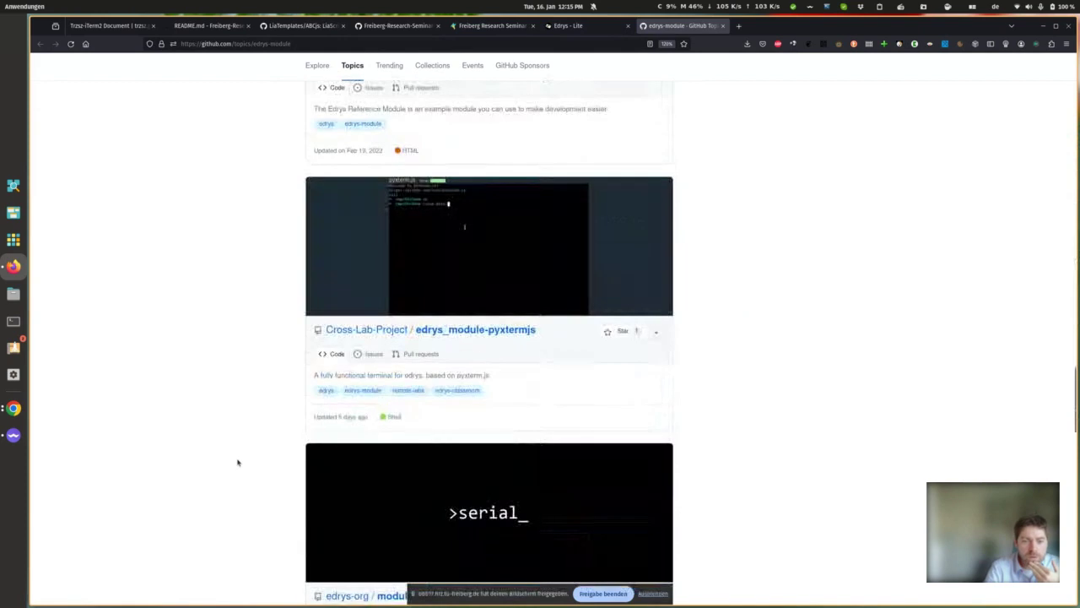
pyautogui.scroll(-1, 253, 417)
pyautogui.scroll(2, 253, 397)
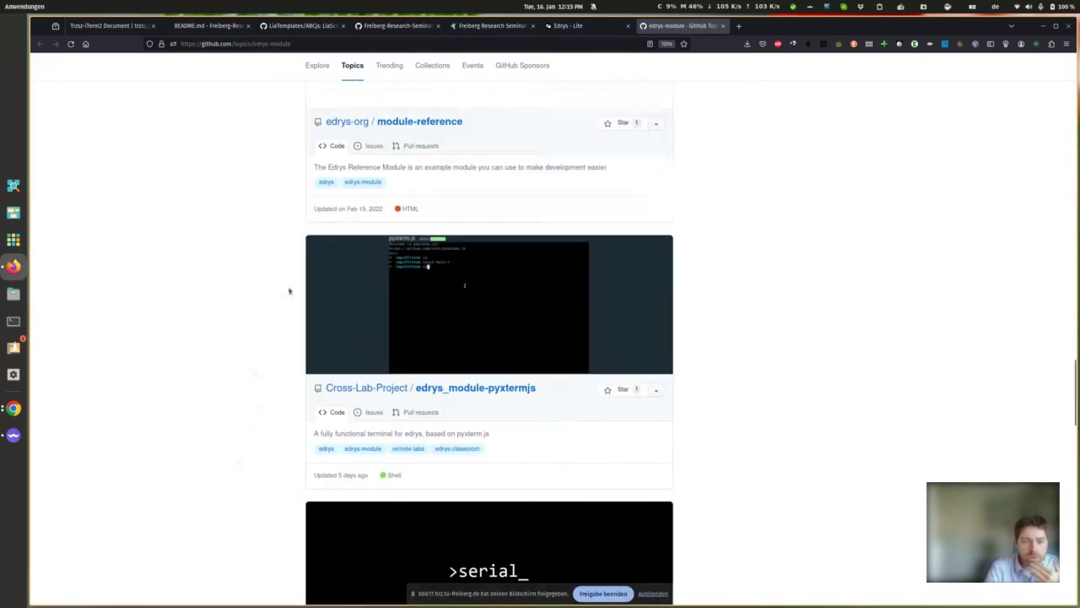
# Step: Open the edrys_module-pyxtermjs repository and copy the module URL from the Usage section of its README
pyautogui.click(499, 388)
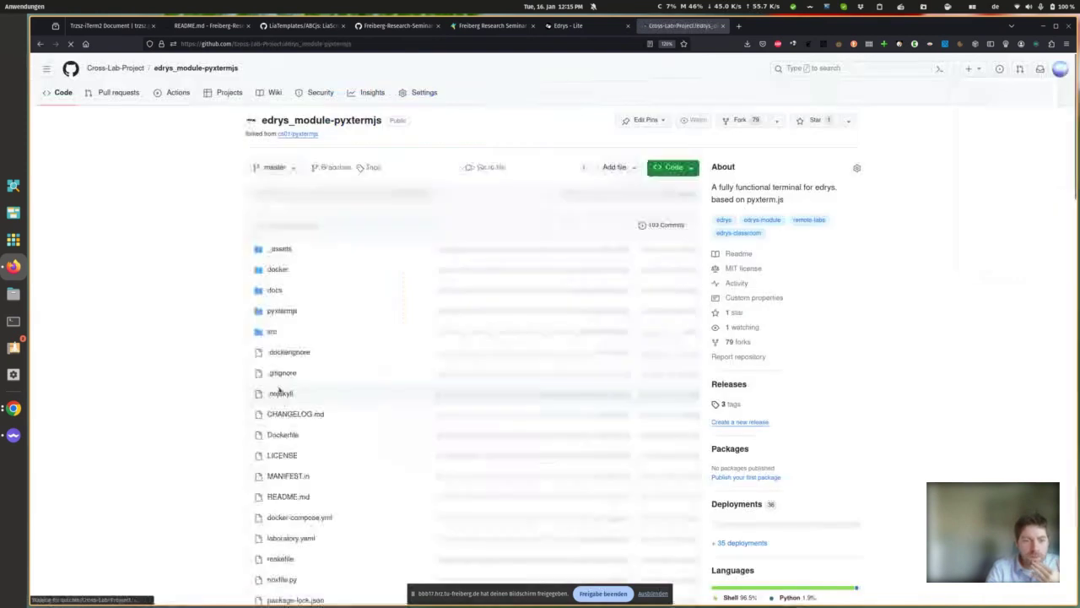
pyautogui.scroll(-10, 226, 416)
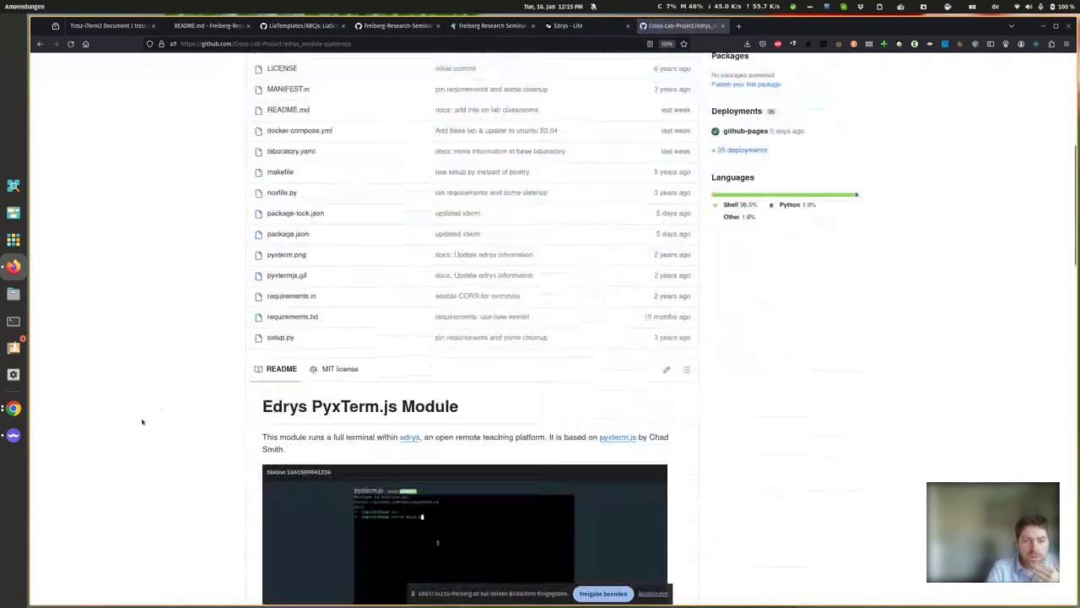
pyautogui.scroll(-3, 142, 422)
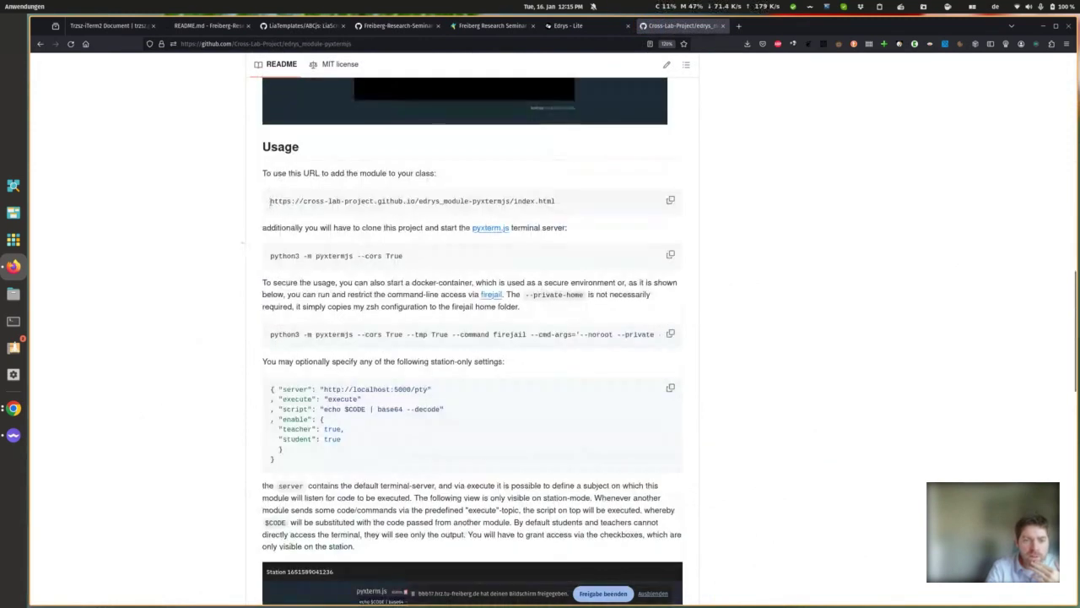
pyautogui.moveTo(270, 204); pyautogui.dragTo(563, 207)
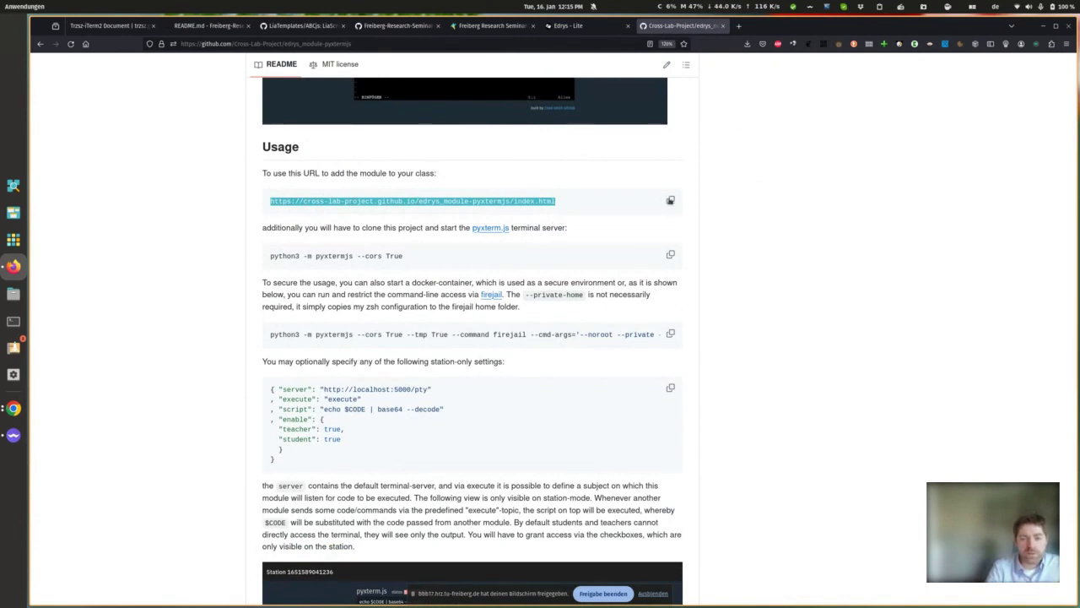
pyautogui.click(669, 200)
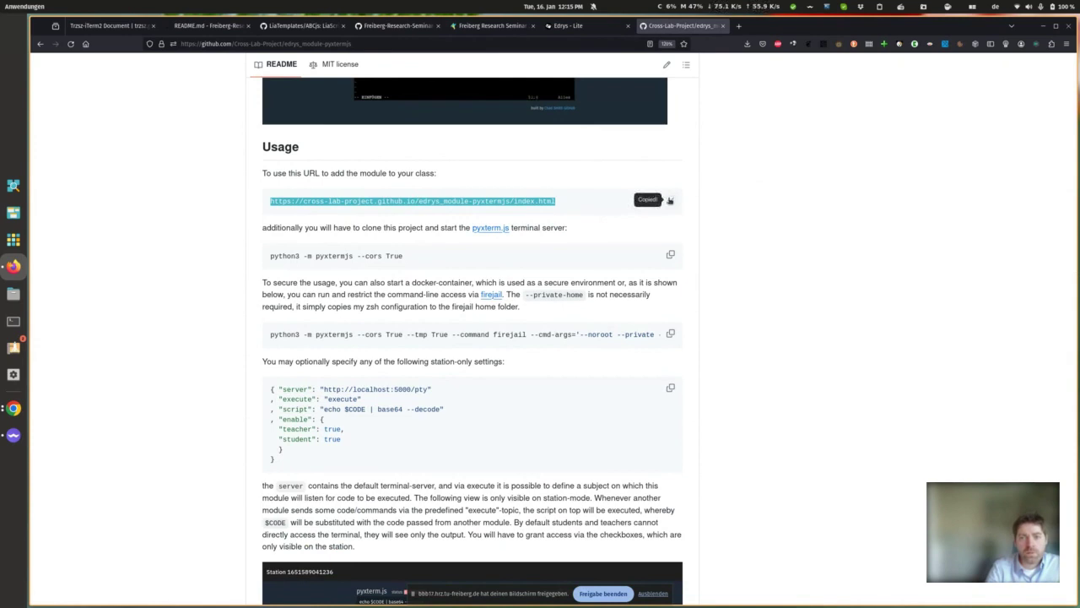
pyautogui.click(577, 26)
pyautogui.click(365, 286)
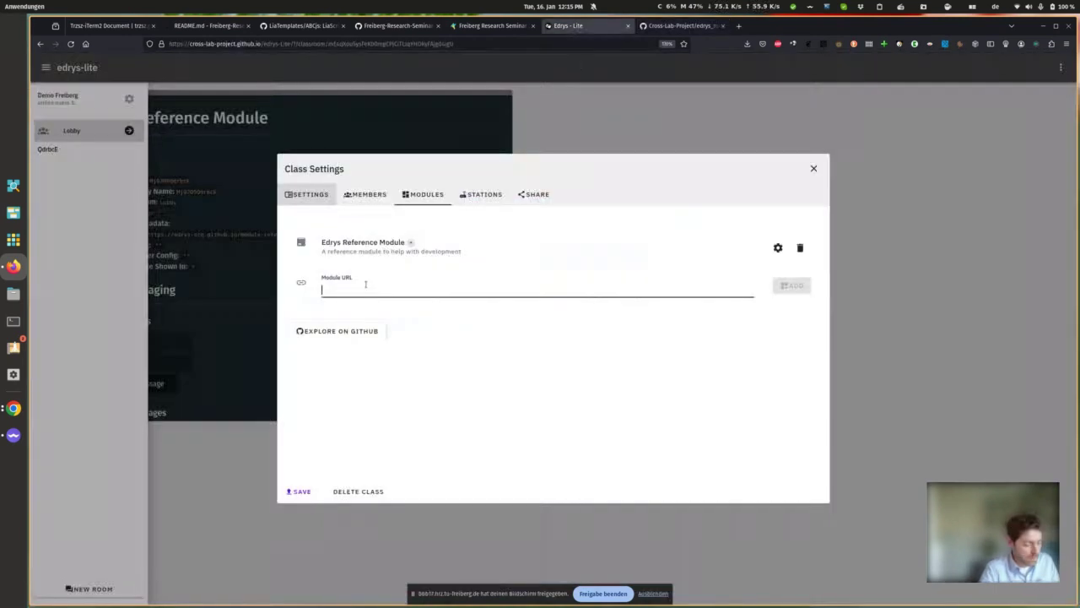
pyautogui.hotkey('ctrl', 'v')
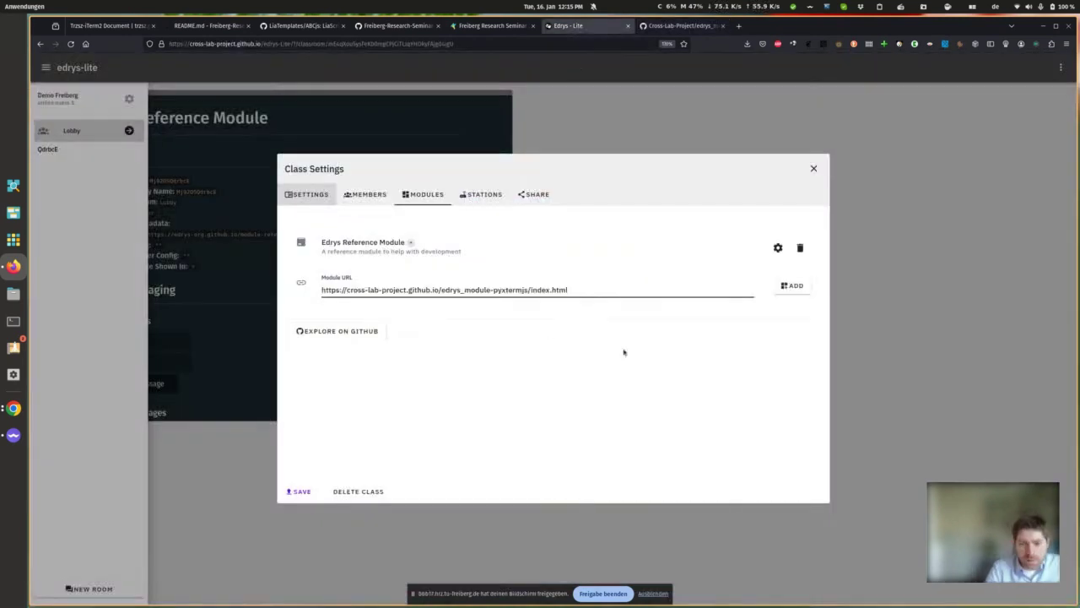
pyautogui.click(791, 286)
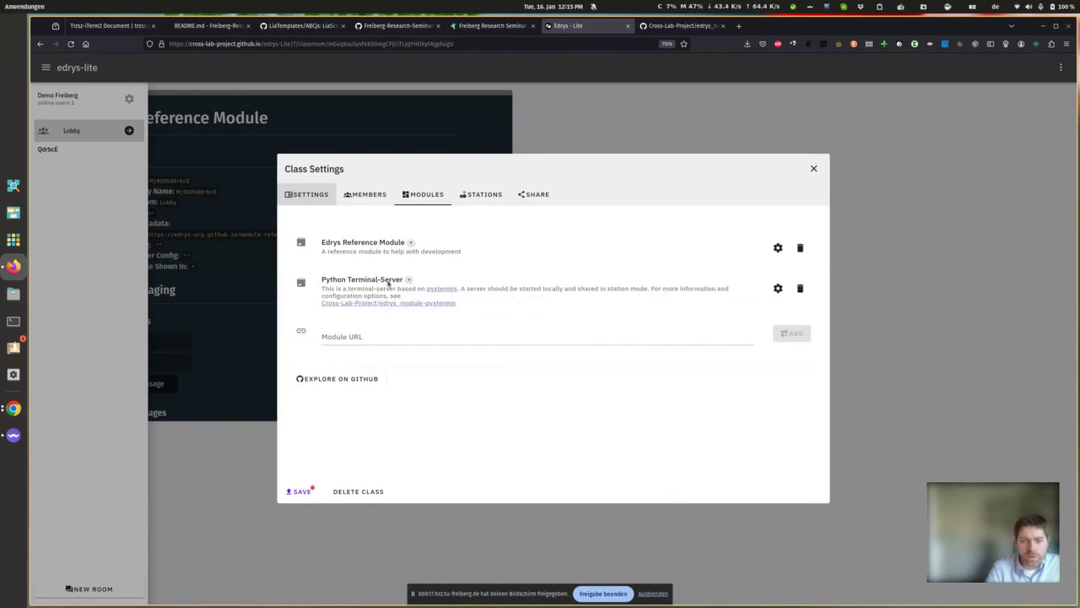
# Step: Set the Python Terminal-Server module to show only in station and save the class
pyautogui.click(778, 289)
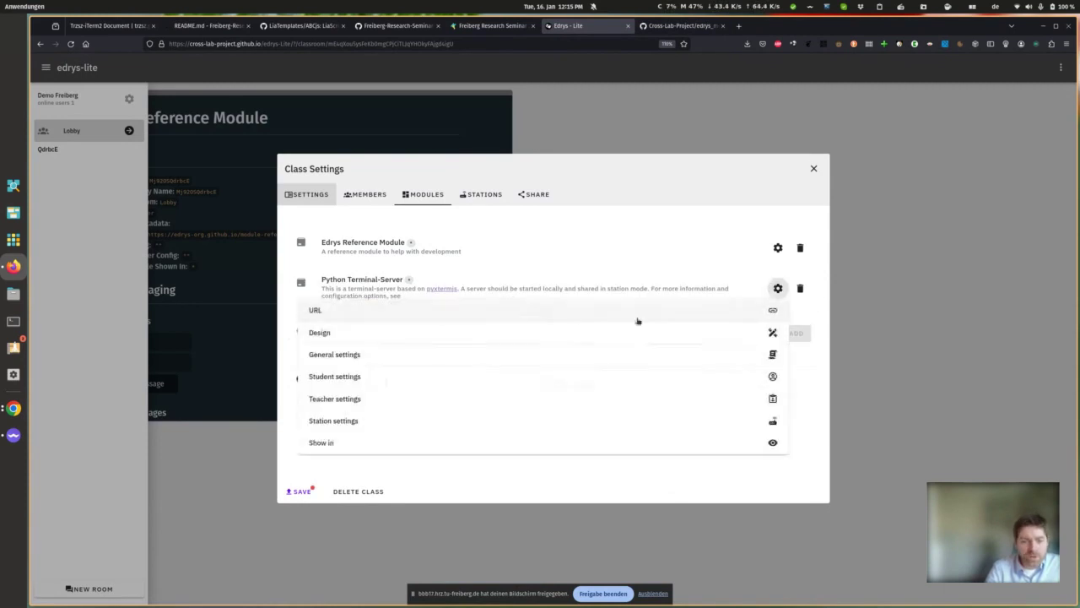
pyautogui.click(350, 445)
pyautogui.click(356, 476)
pyautogui.press('BackSpace')
pyautogui.write('station')
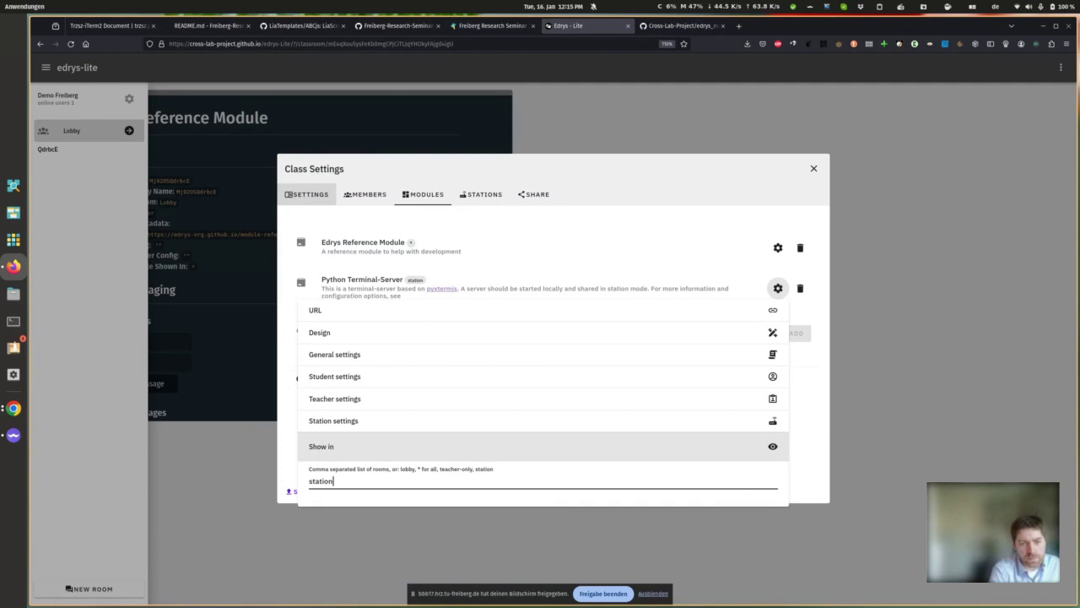
pyautogui.click(793, 454)
pyautogui.click(298, 491)
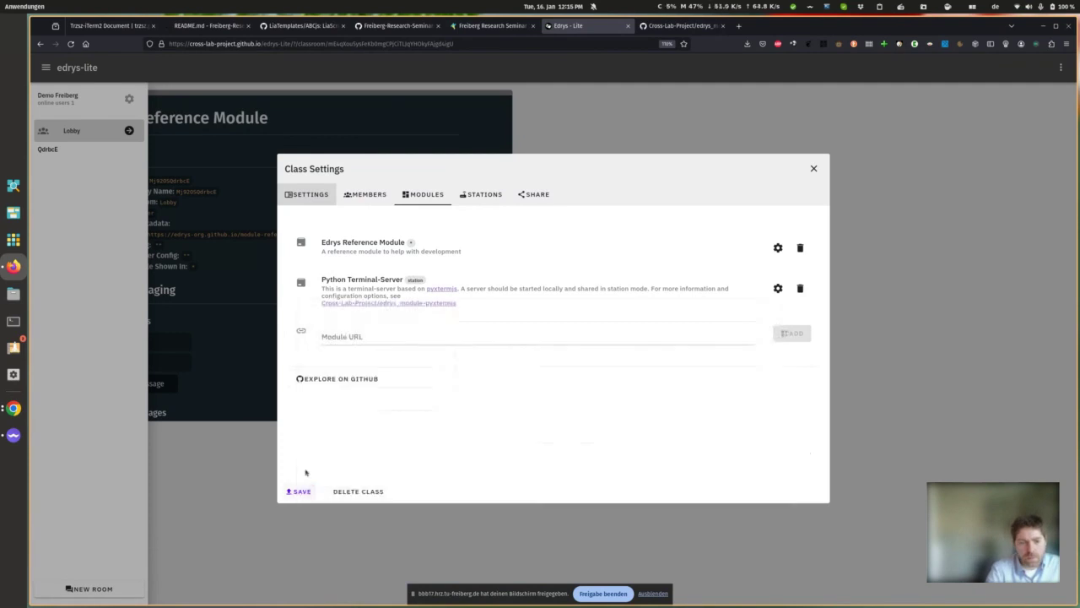
# Step: Set the Edrys Reference Module to show only in lobby and save the class
pyautogui.click(777, 248)
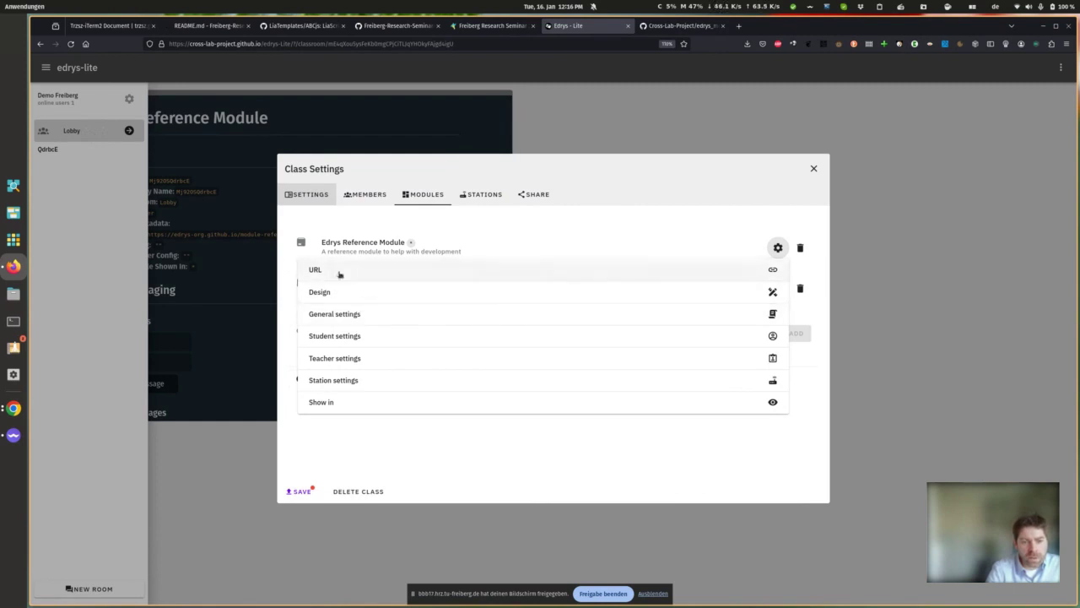
pyautogui.click(354, 409)
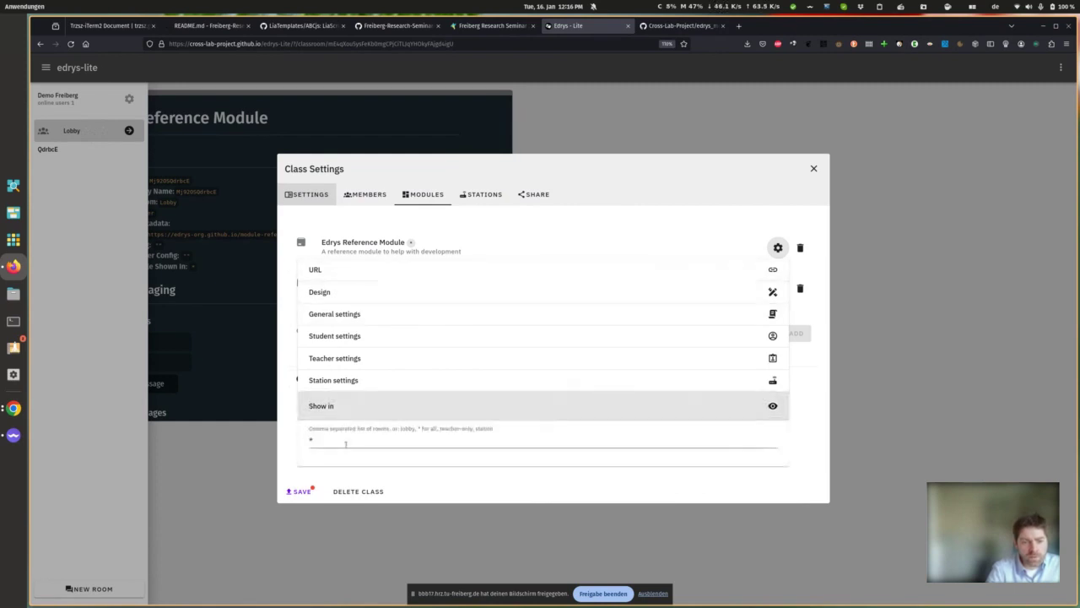
pyautogui.click(346, 447)
pyautogui.write('lobby')
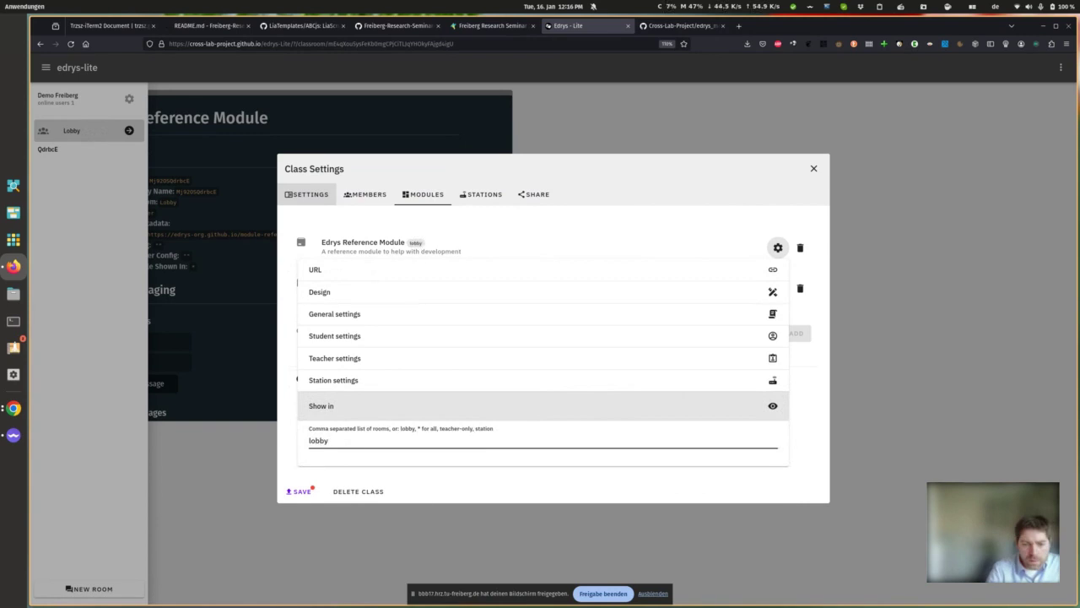
pyautogui.click(476, 488)
pyautogui.click(302, 490)
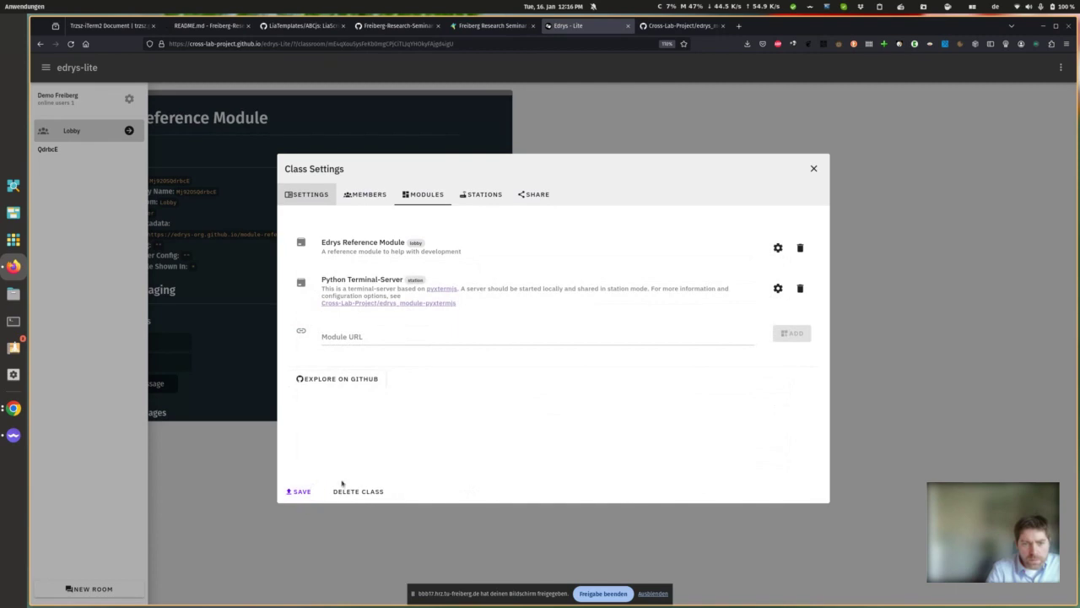
# Step: Show the link for adding a station to the class and highlight the class ID in the page address
pyautogui.click(475, 195)
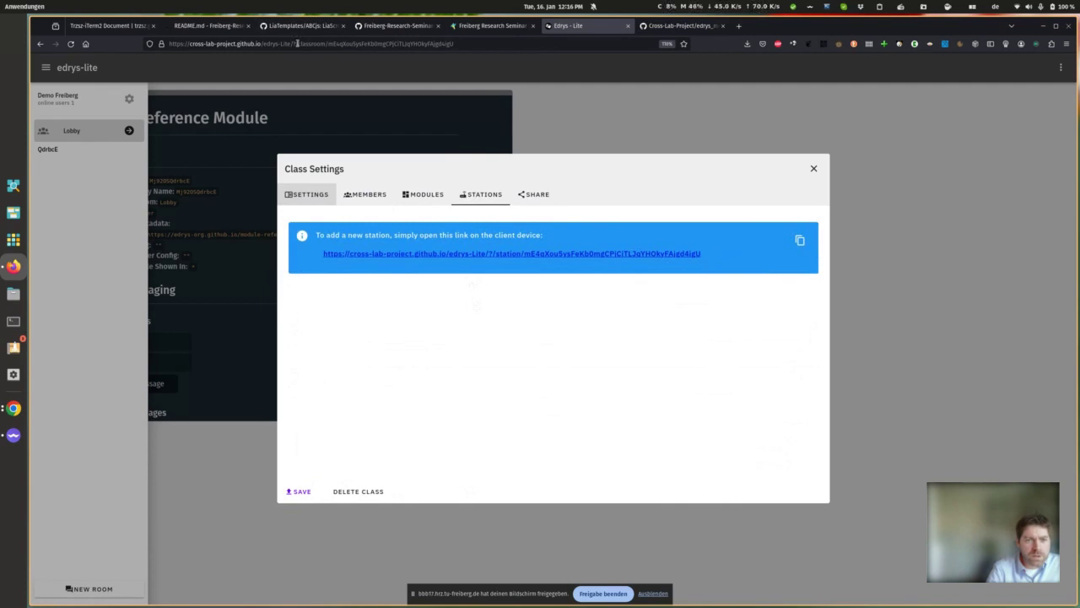
pyautogui.moveTo(297, 44); pyautogui.dragTo(454, 45)
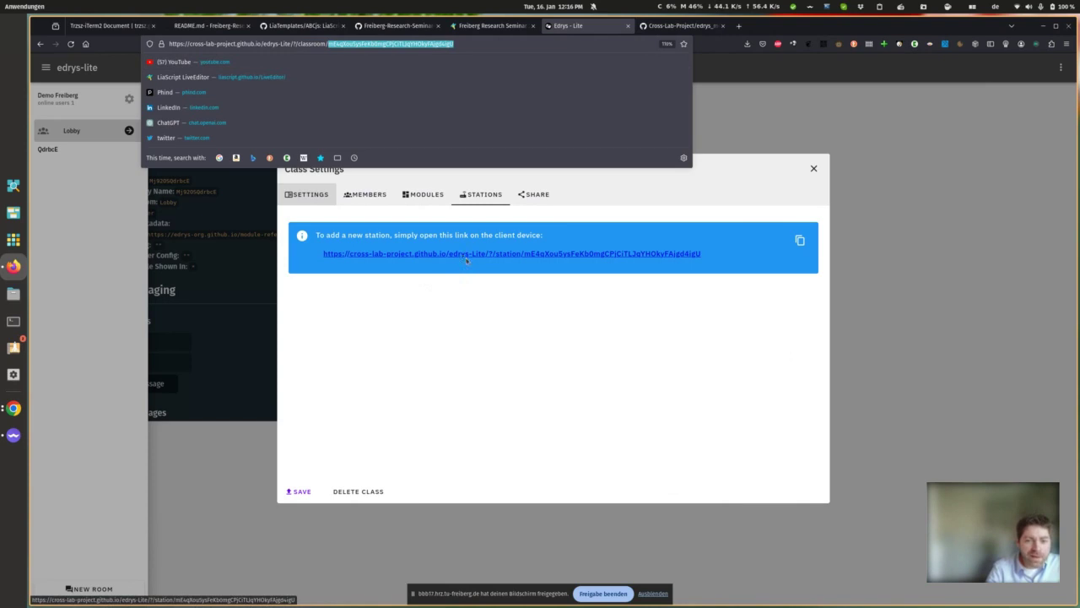
pyautogui.click(497, 341)
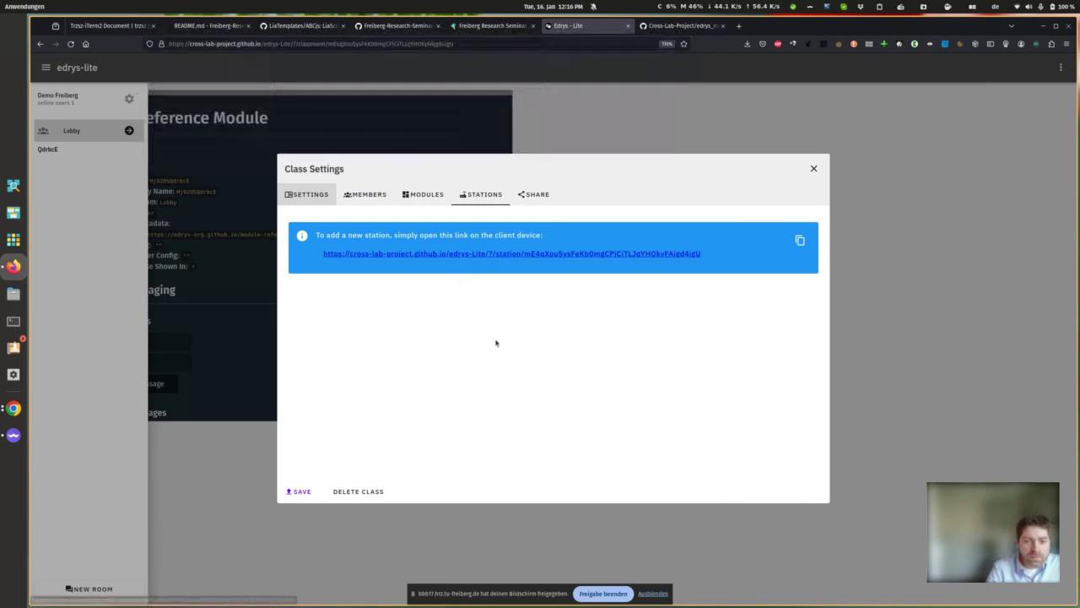
# Step: Open the station link to run the browser as a station, and highlight the word station in its address
pyautogui.click(510, 254)
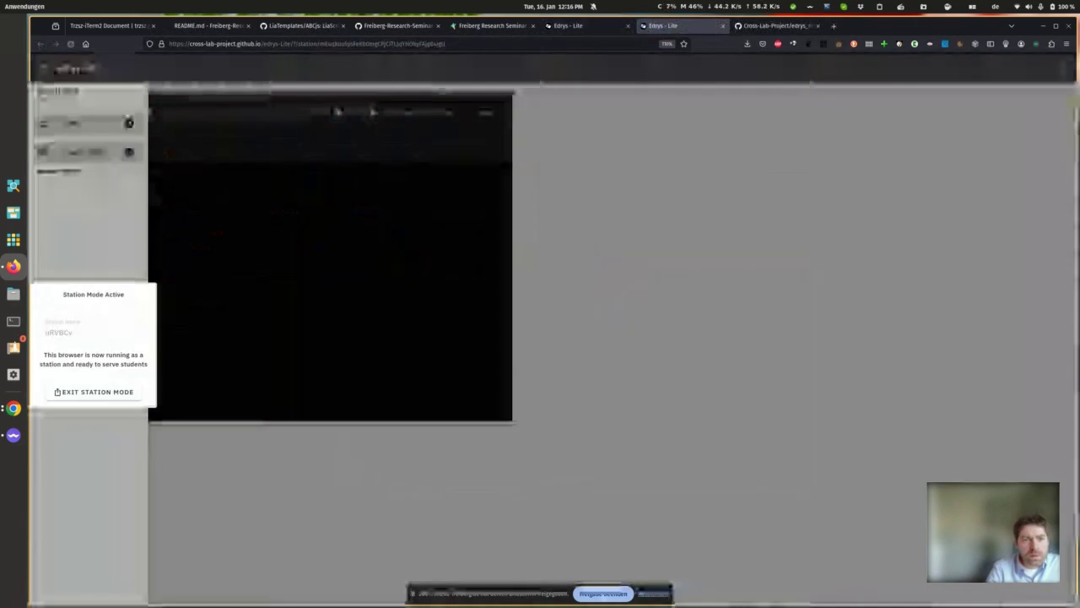
pyautogui.click(298, 45)
pyautogui.click(299, 45)
pyautogui.moveTo(299, 45); pyautogui.dragTo(316, 45)
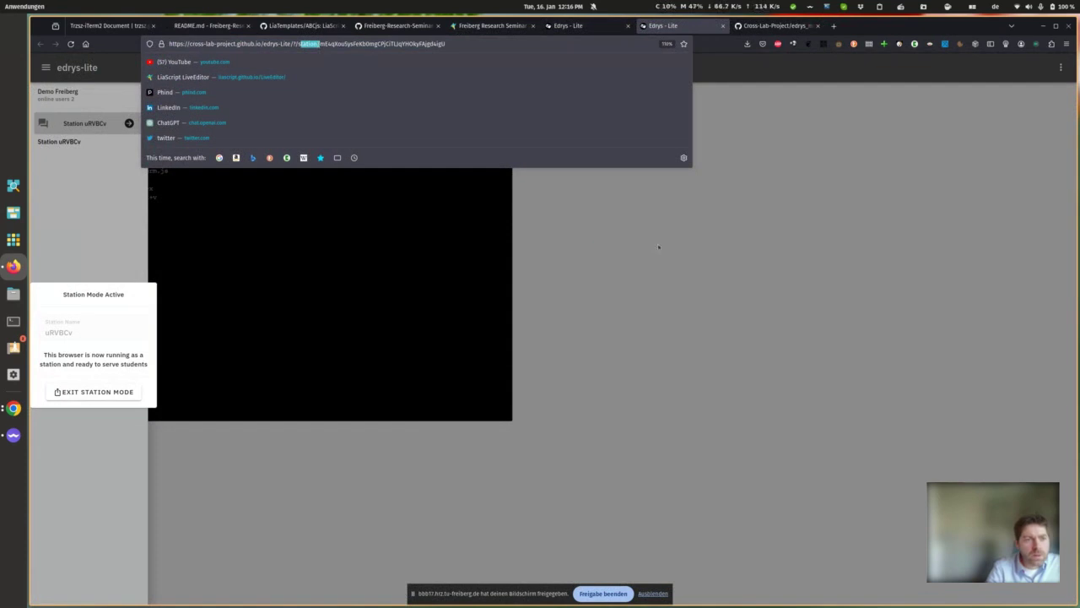
pyautogui.click(693, 266)
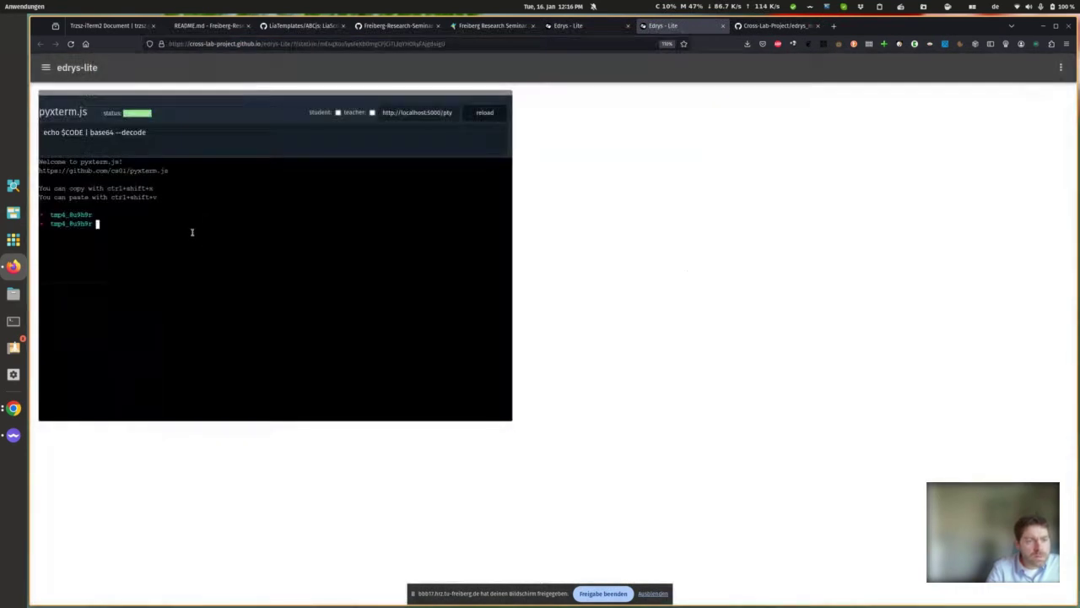
# Step: Test the station's pyxterm.js terminal by entering several empty command lines
pyautogui.press('Return')
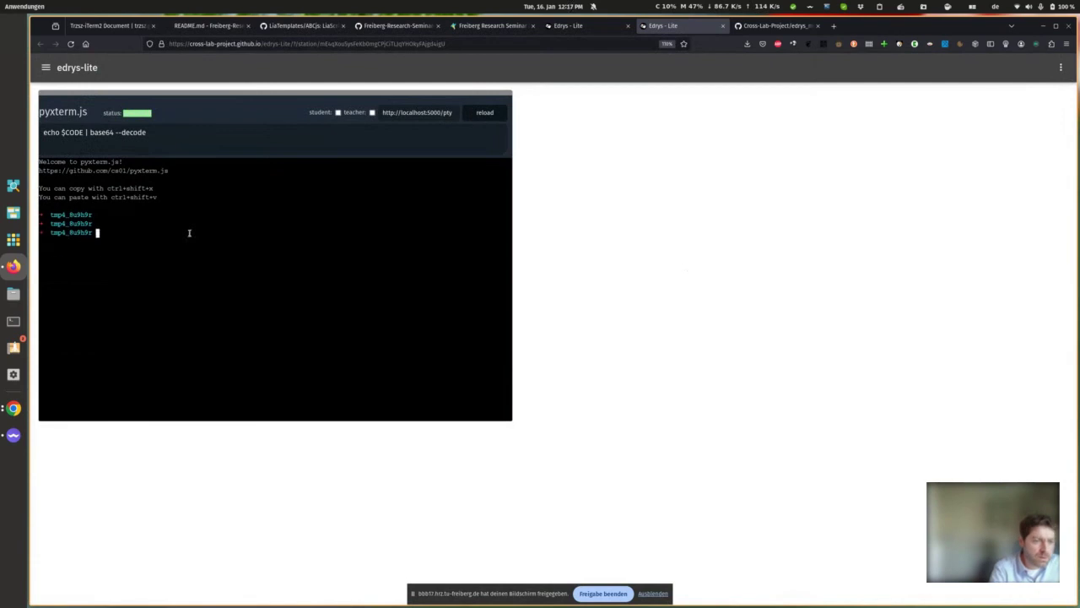
pyautogui.press('Return')
pyautogui.press('Return')
pyautogui.press('F12')
pyautogui.press('F12')
pyautogui.press('F12')
pyautogui.press('F12')
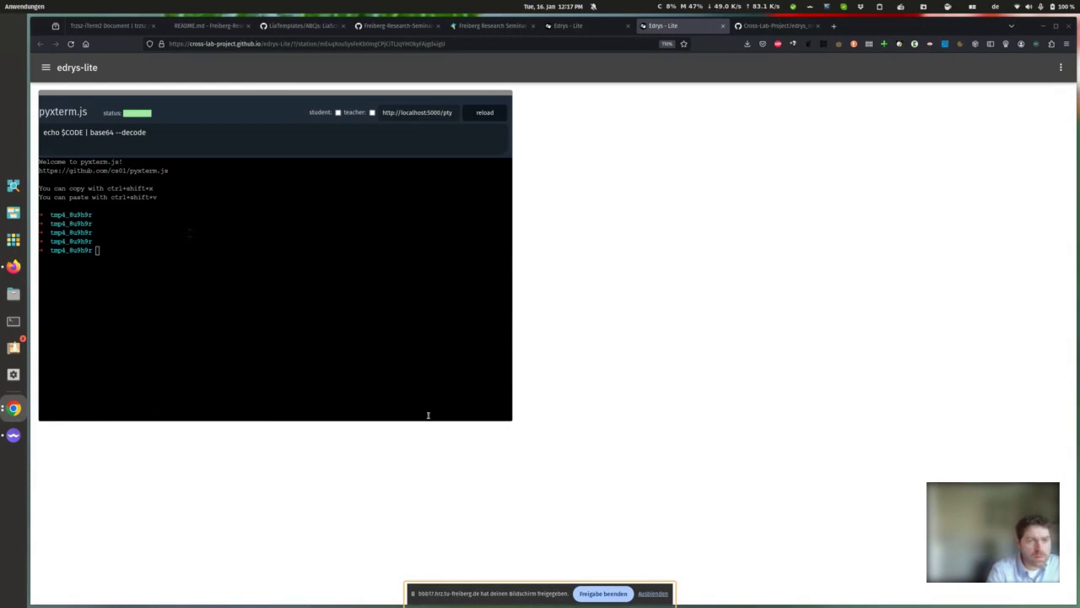
# Step: Grant teacher and student access to the pyxterm.js terminal, then run htop in it and quit
pyautogui.click(372, 112)
pyautogui.click(337, 112)
pyautogui.write('asd')
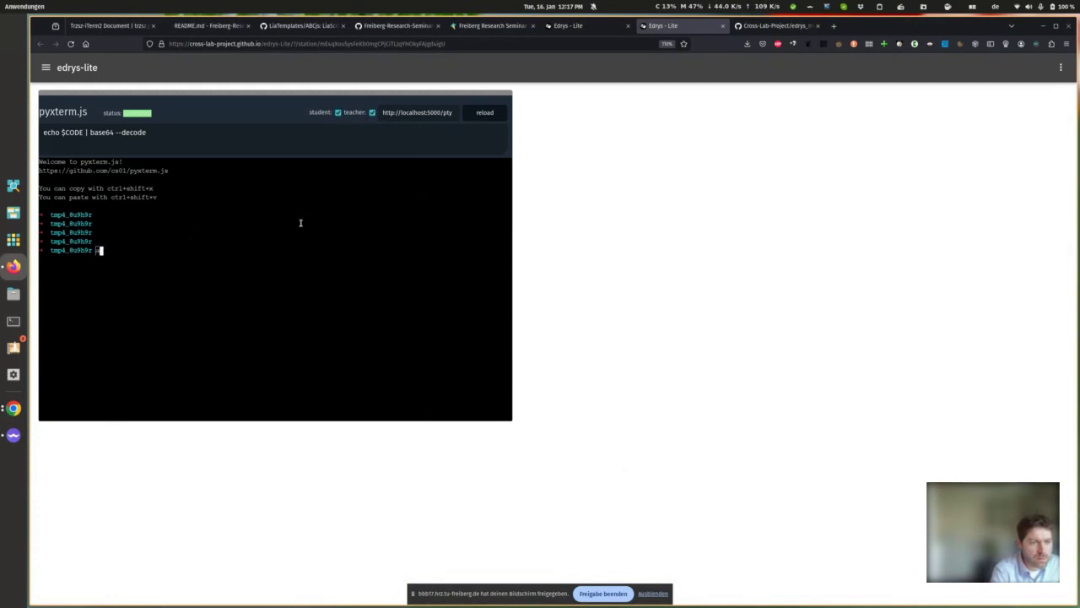
pyautogui.press('BackSpace')
pyautogui.press('BackSpace')
pyautogui.press('BackSpace')
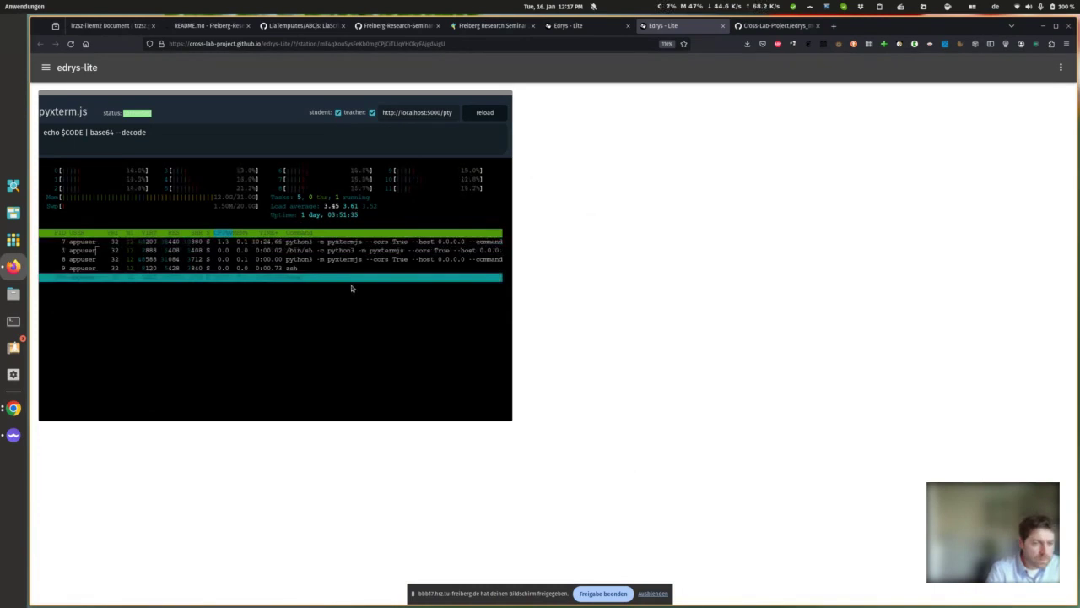
pyautogui.press('q')
# Step: Close the class settings to view the station in the classroom's room list, and close the station page
pyautogui.click(589, 32)
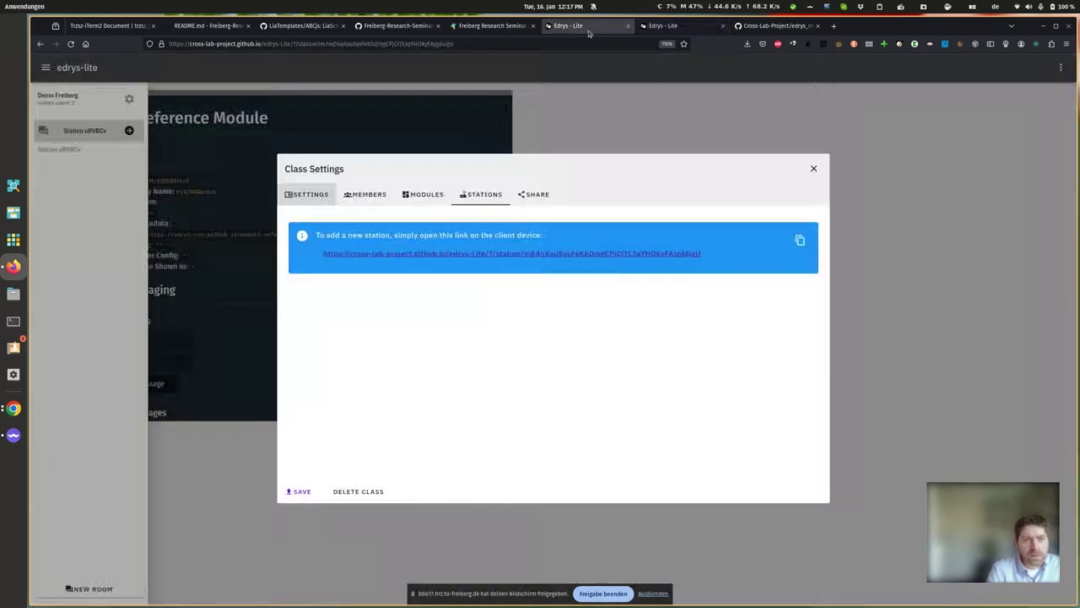
pyautogui.click(813, 168)
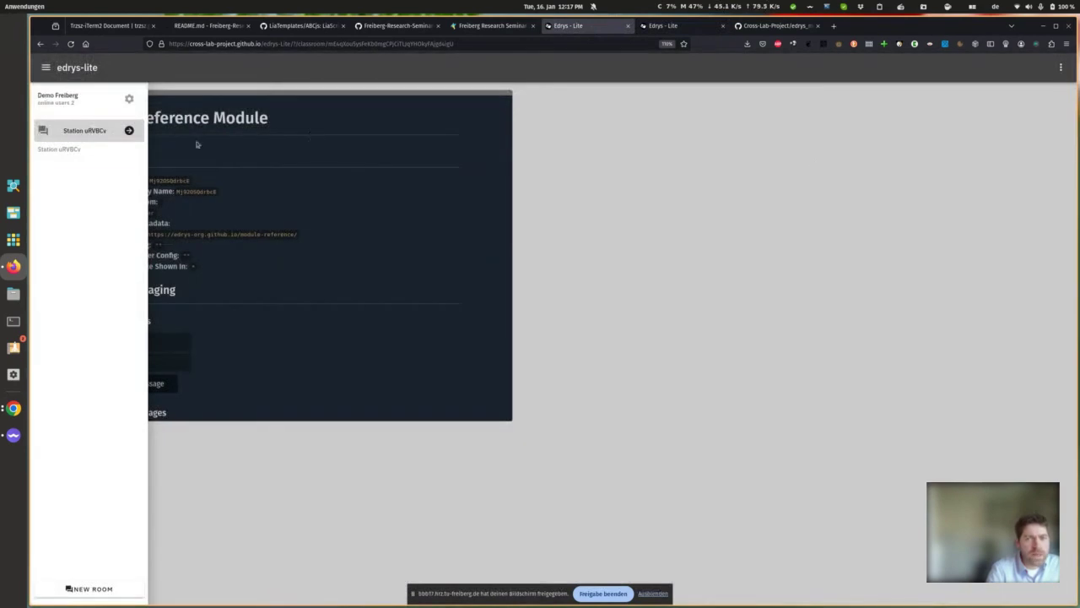
pyautogui.click(692, 26)
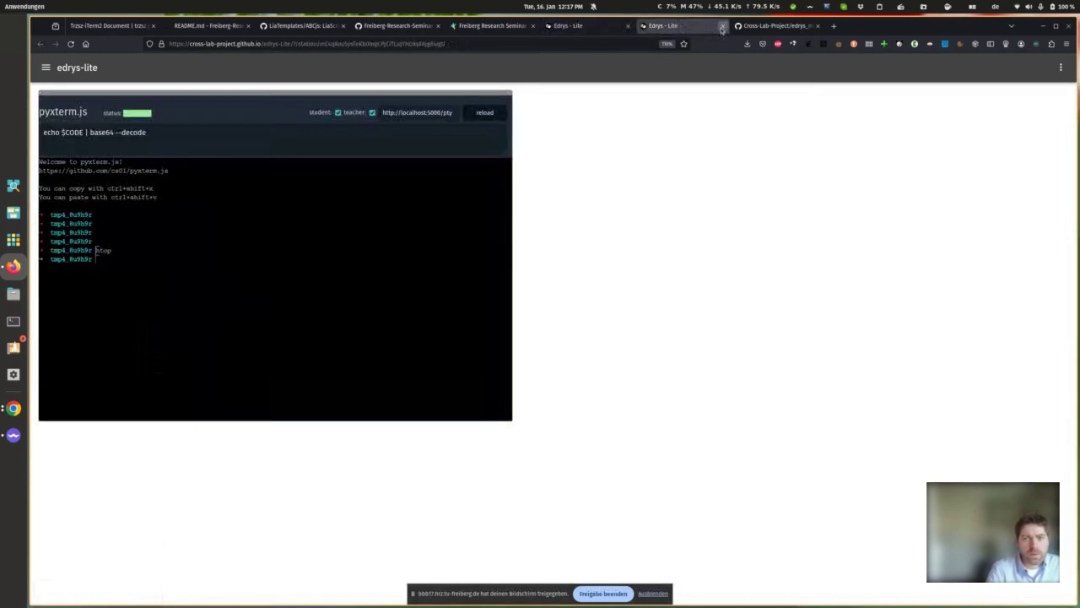
pyautogui.click(722, 25)
pyautogui.click(591, 26)
# Step: Download the Demo Freiberg class file in YML format from the sharing settings and open it
pyautogui.click(129, 98)
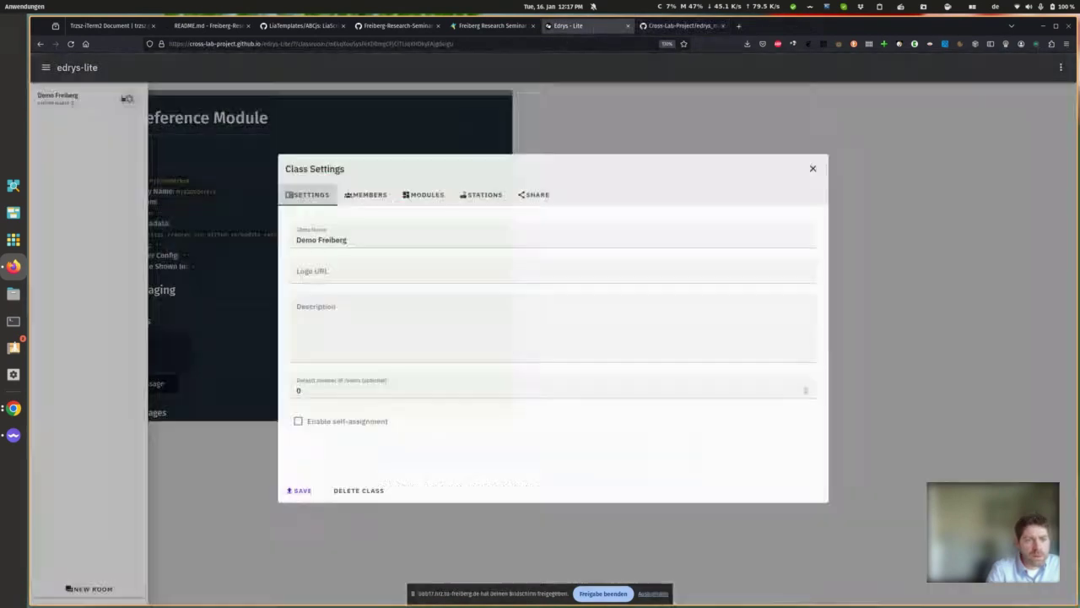
pyautogui.click(532, 195)
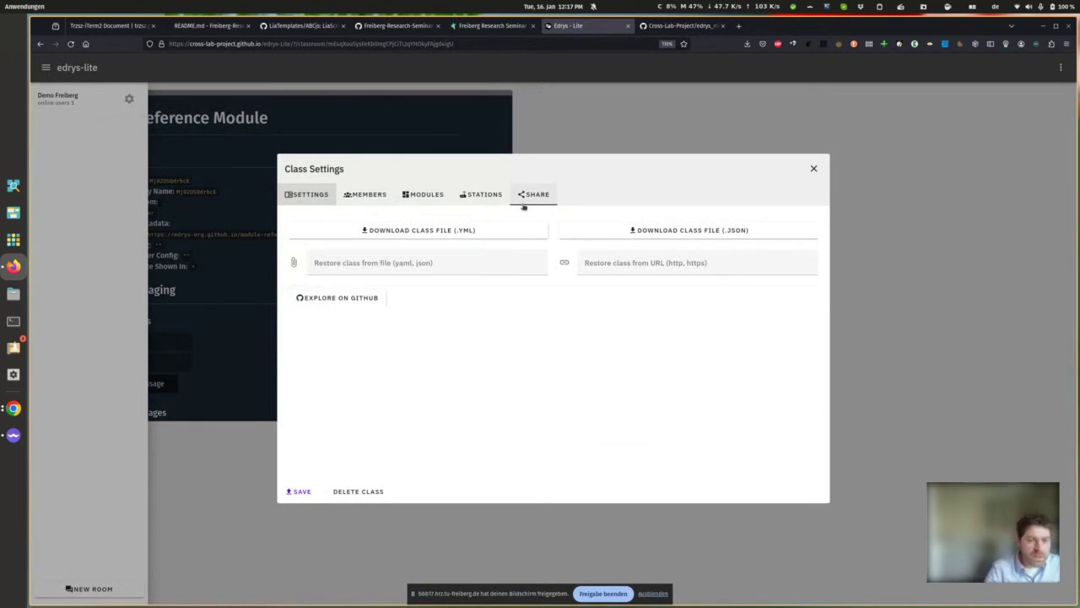
pyautogui.click(491, 230)
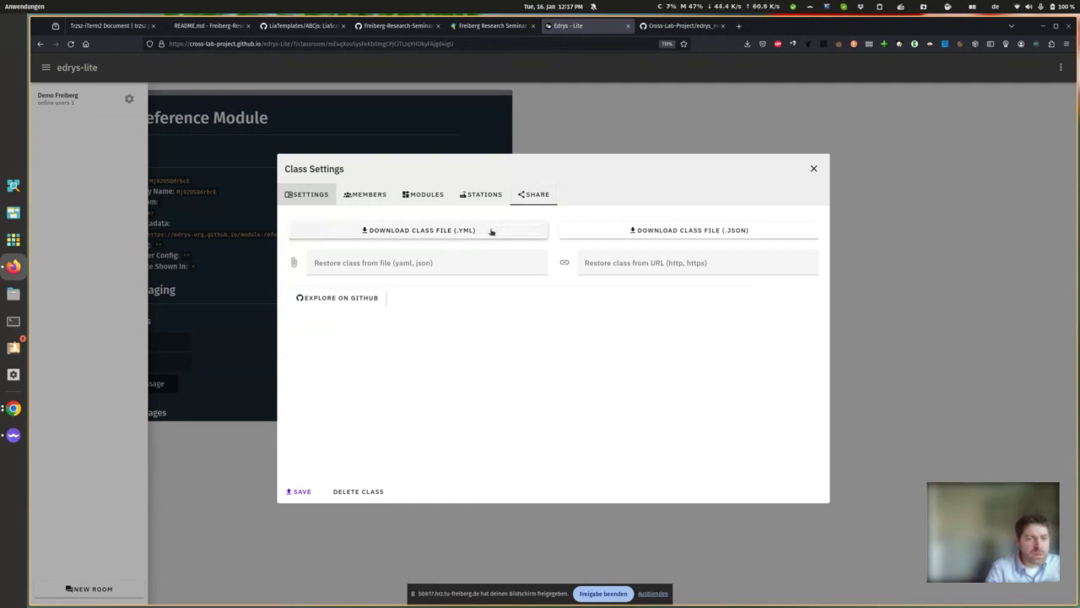
pyautogui.click(491, 230)
pyautogui.click(593, 66)
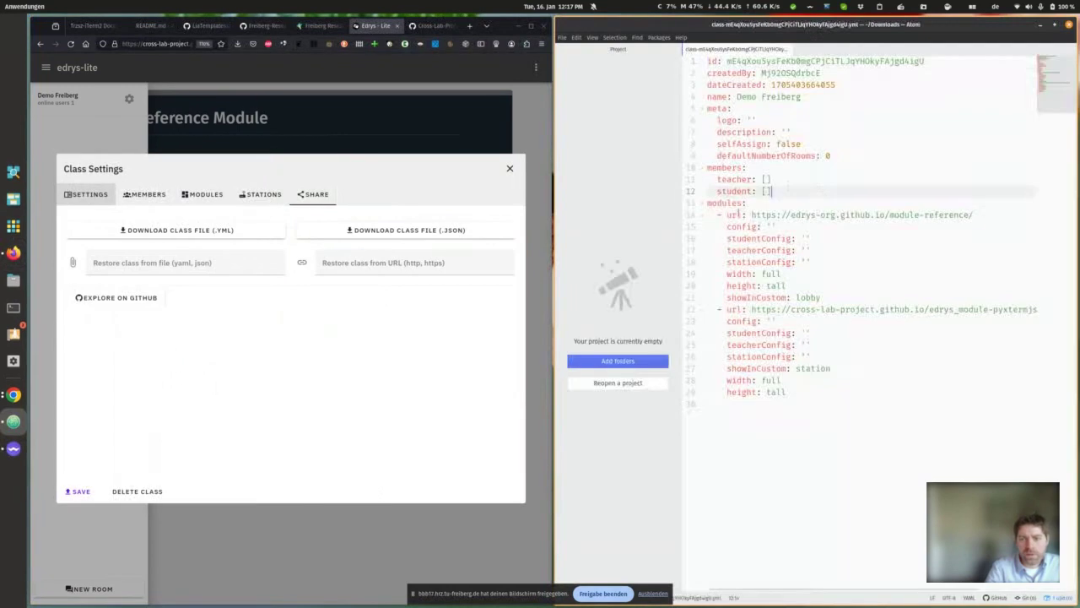
# Step: Highlight the modules configuration in the class file, then close the editor and maximize the browser window
pyautogui.moveTo(751, 214); pyautogui.dragTo(817, 454)
pyautogui.click(775, 396)
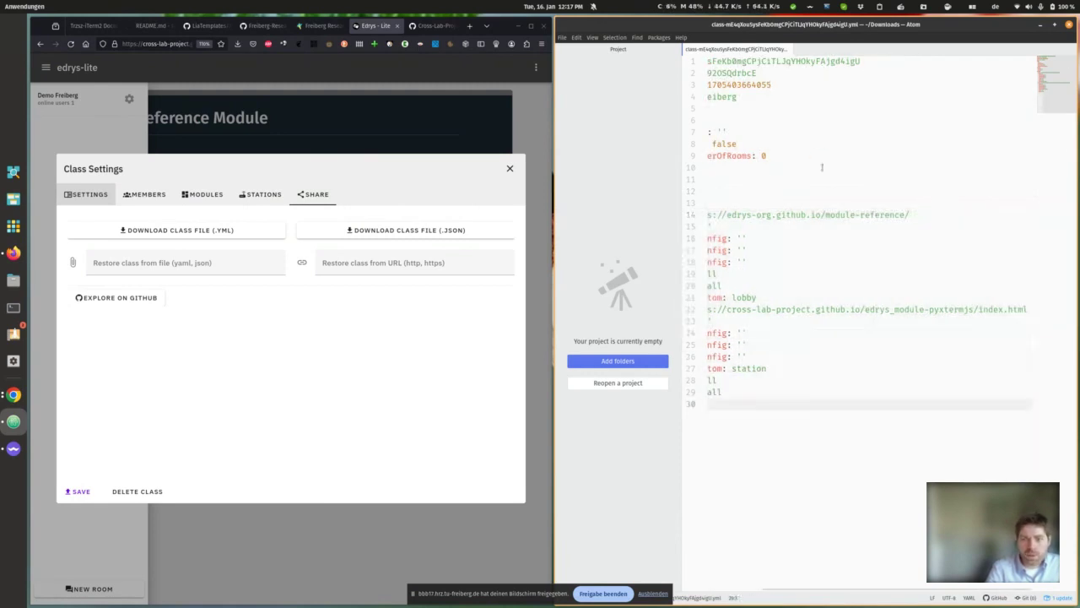
pyautogui.click(1068, 25)
pyautogui.press('super+Up')
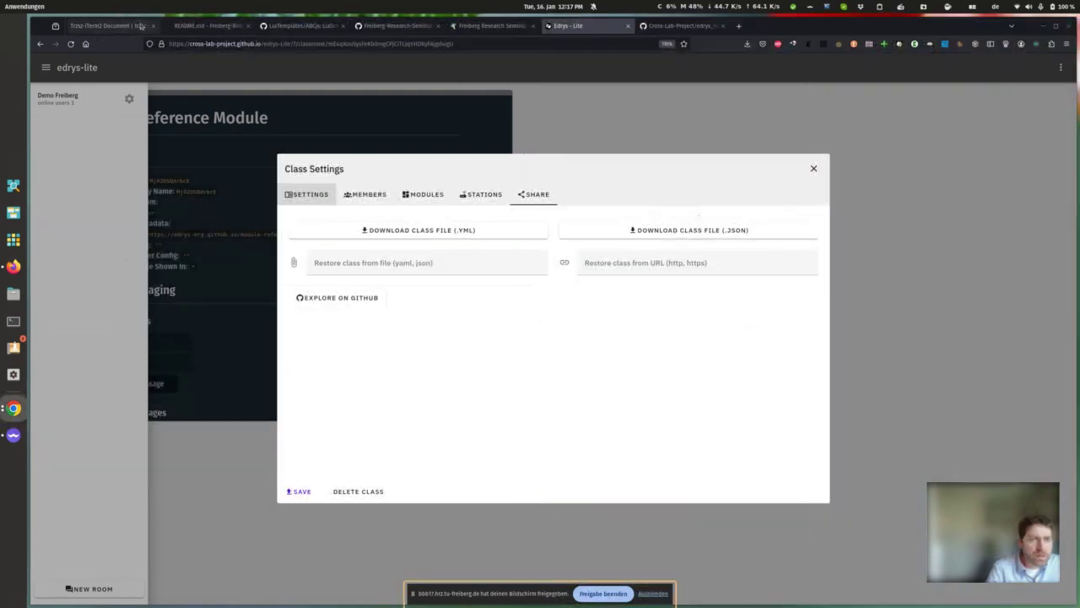
# Step: Open the edrys-course.yaml file in the Freiberg-Research-Seminar-2024 repository on GitHub
pyautogui.click(200, 25)
pyautogui.click(300, 26)
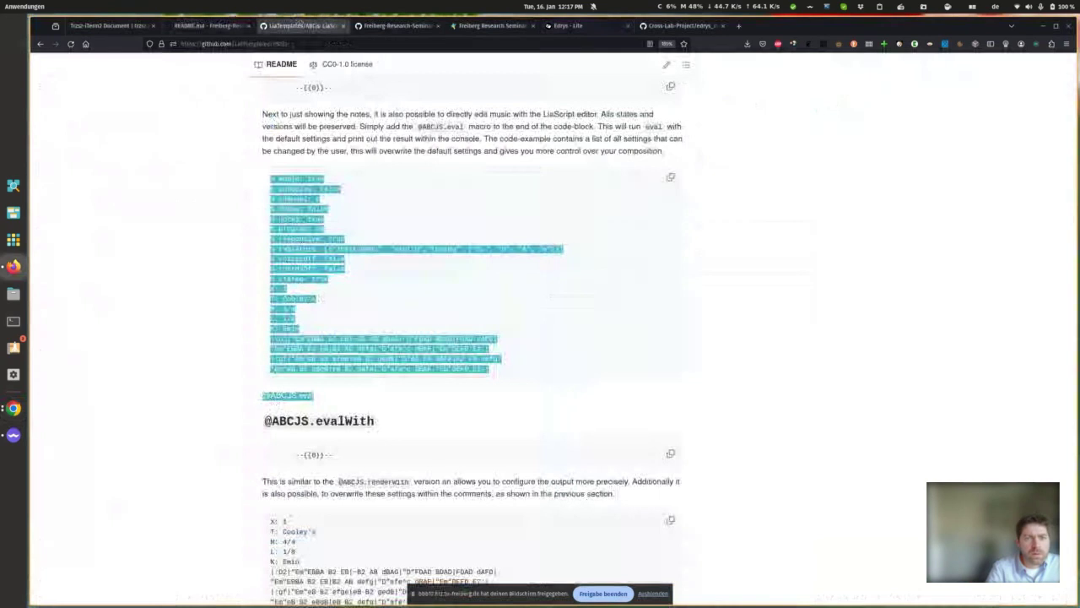
pyautogui.click(426, 23)
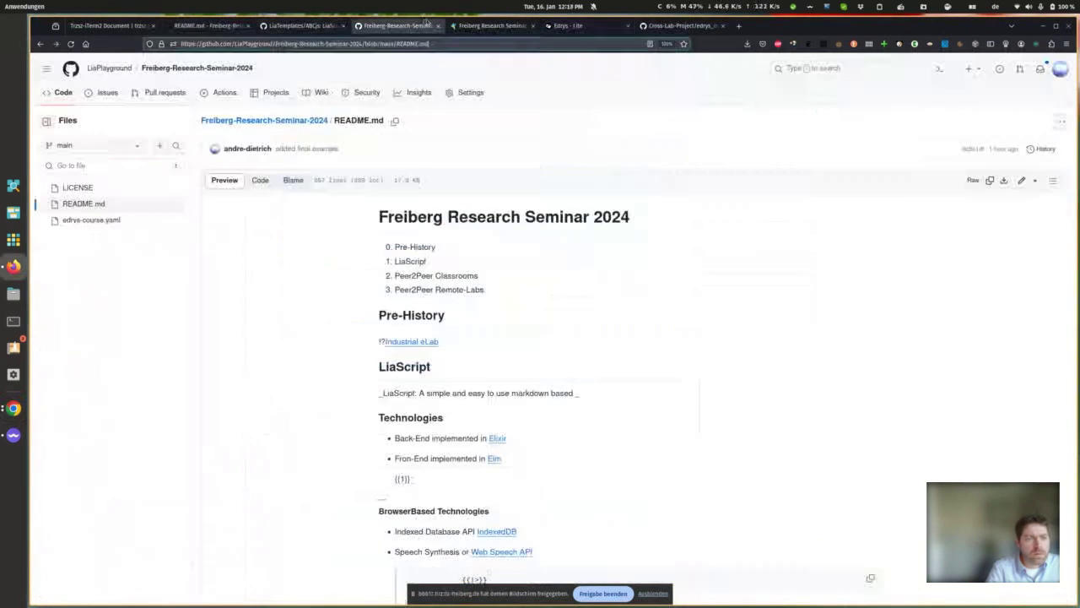
pyautogui.click(81, 220)
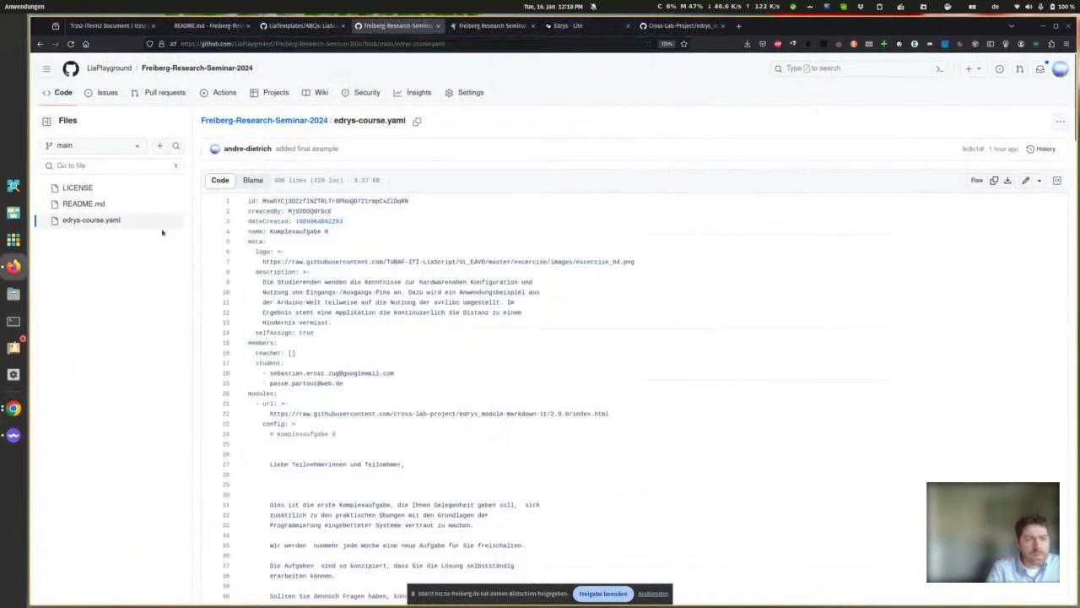
# Step: Highlight the class description in the course file, and the first Markdown module's URL and introductory text
pyautogui.scroll(-3, 393, 312)
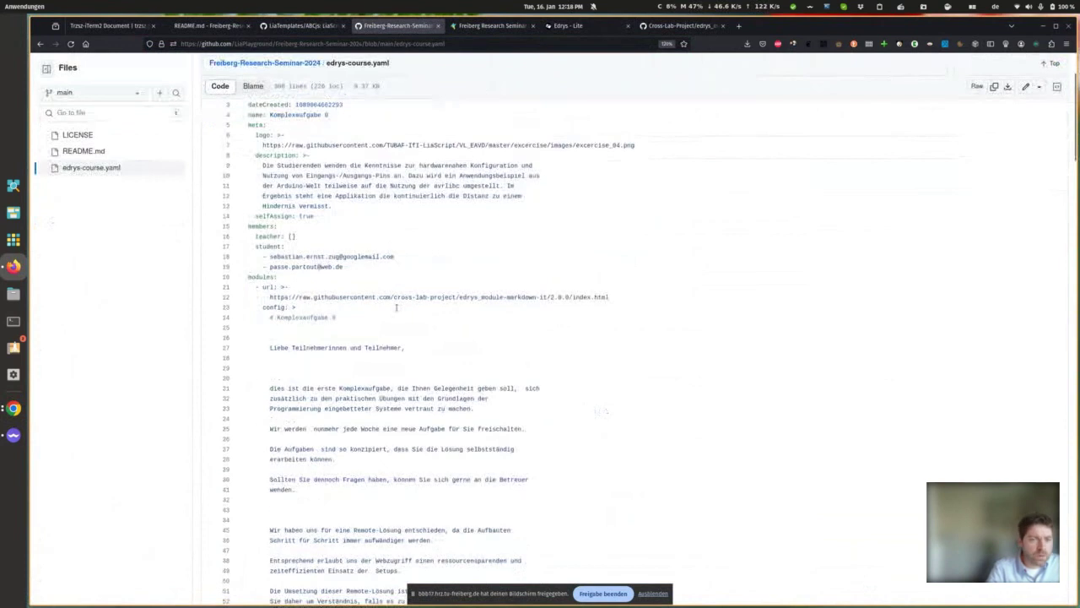
pyautogui.scroll(3, 393, 307)
pyautogui.moveTo(252, 251); pyautogui.dragTo(332, 322)
pyautogui.scroll(-5, 332, 322)
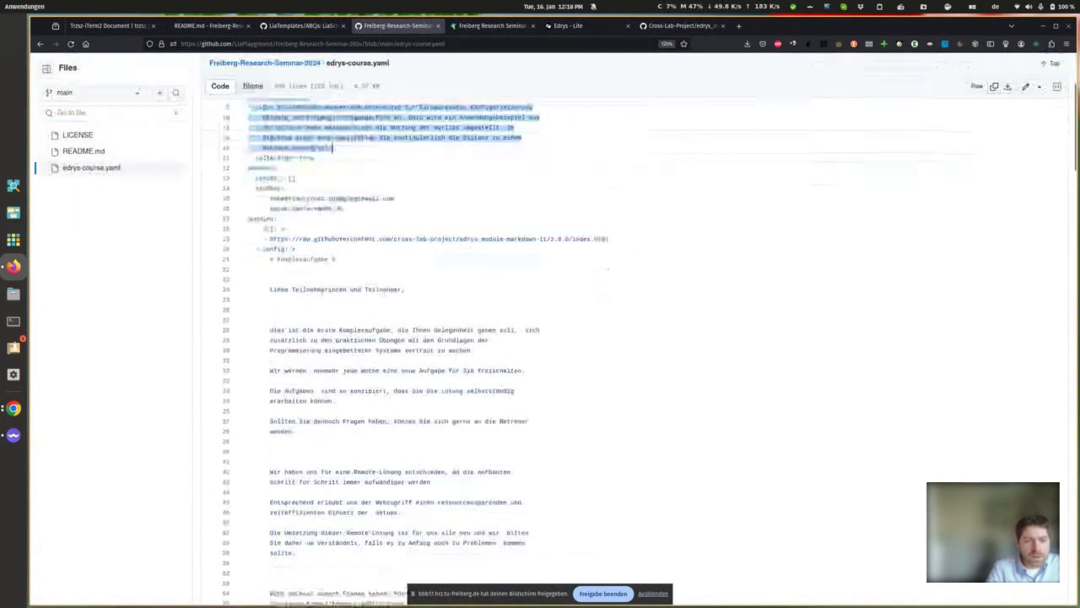
pyautogui.moveTo(270, 238); pyautogui.dragTo(297, 432)
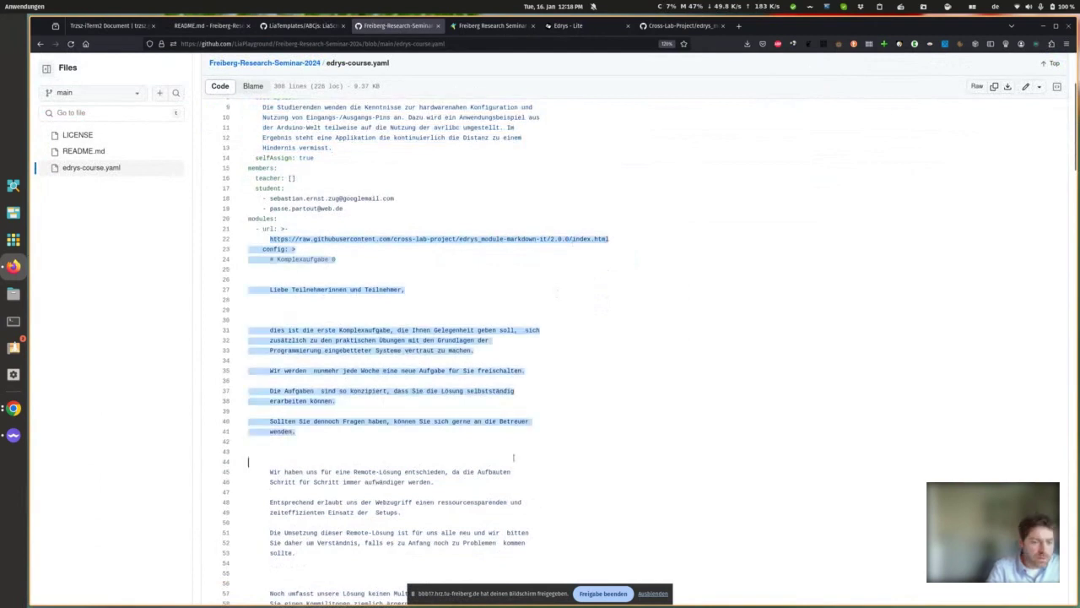
# Step: Highlight the code editor module's URL and its Arduino code, and examine the modules that follow in the file
pyautogui.scroll(-10, 513, 458)
pyautogui.scroll(-7, 513, 457)
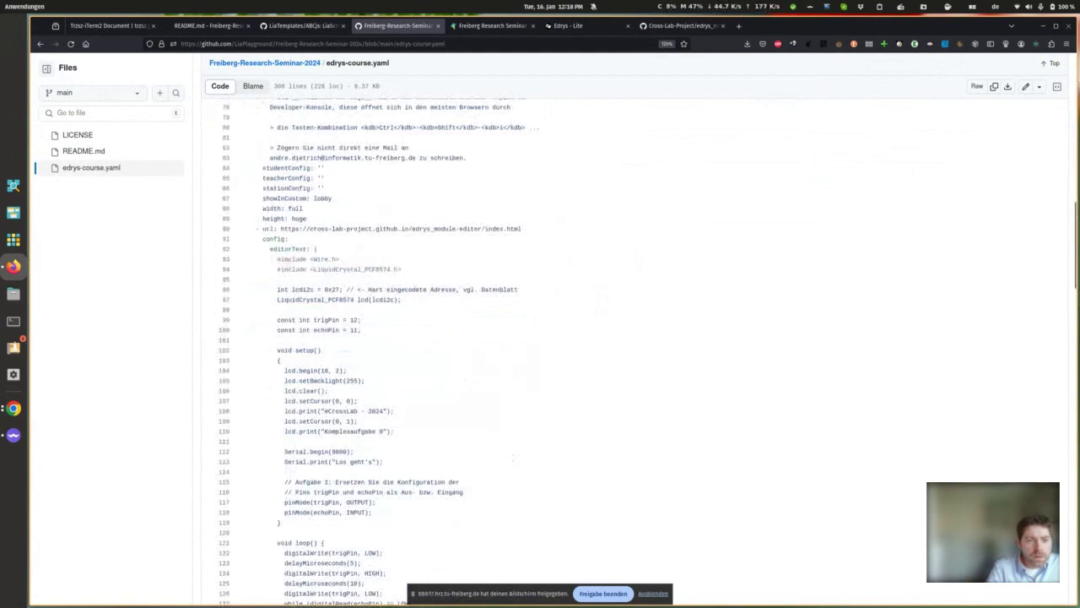
pyautogui.moveTo(275, 226); pyautogui.dragTo(534, 228)
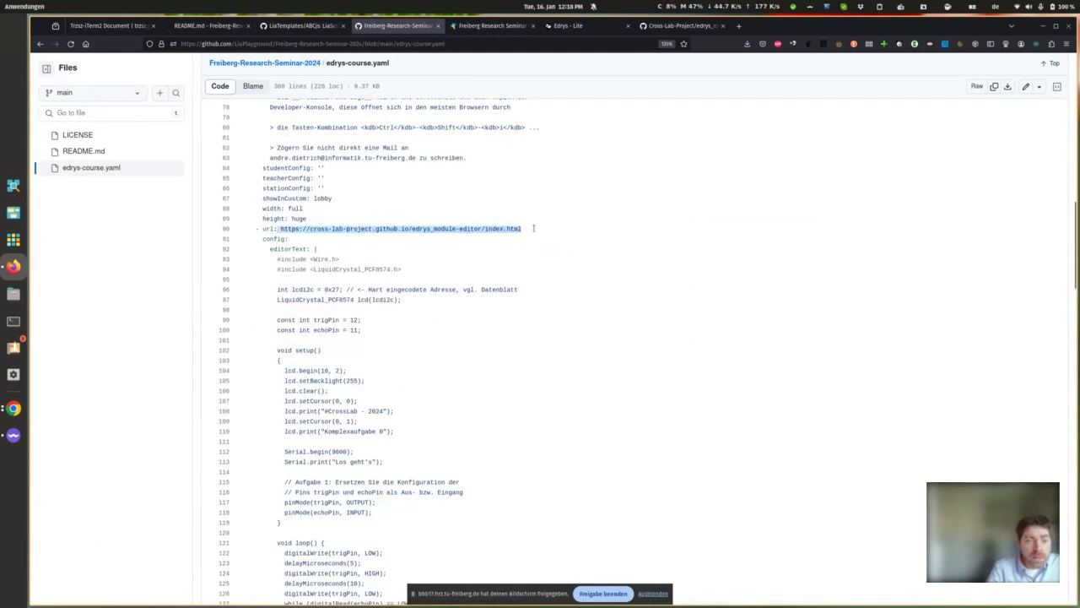
pyautogui.moveTo(277, 259); pyautogui.dragTo(373, 420)
pyautogui.scroll(-15, 374, 420)
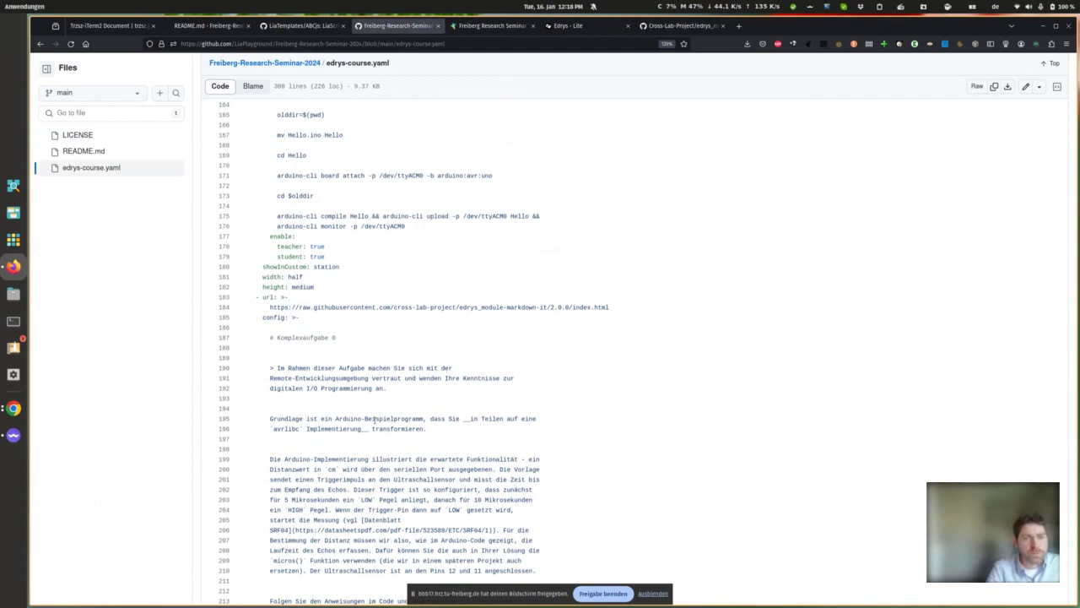
# Step: Open the raw edrys-course.yaml and enter its address in edrys-lite as the URL to restore the class from
pyautogui.click(978, 85)
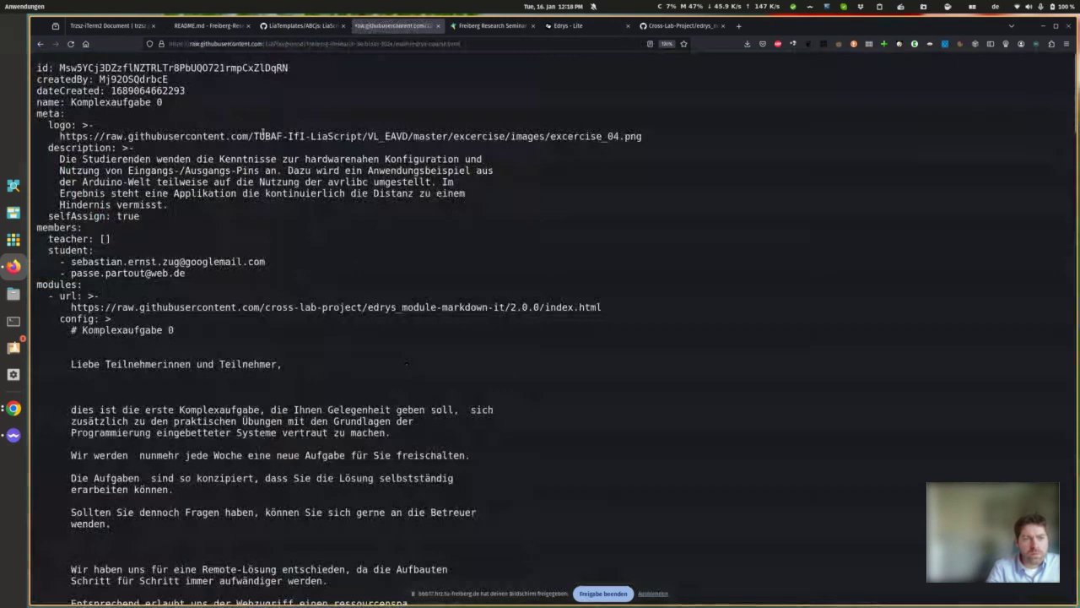
pyautogui.click(205, 42)
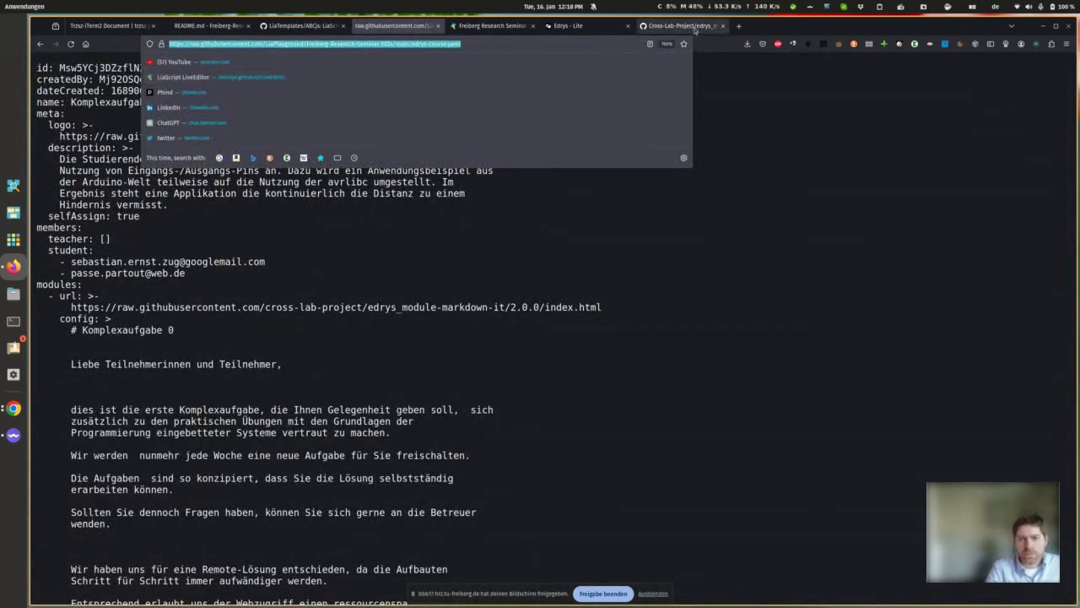
pyautogui.click(567, 25)
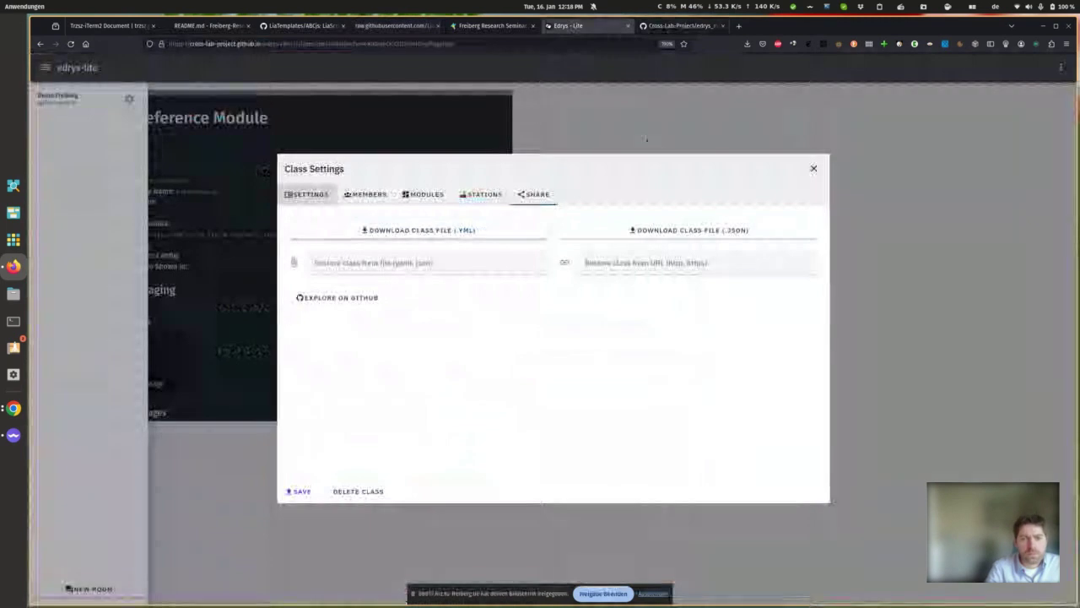
pyautogui.click(611, 263)
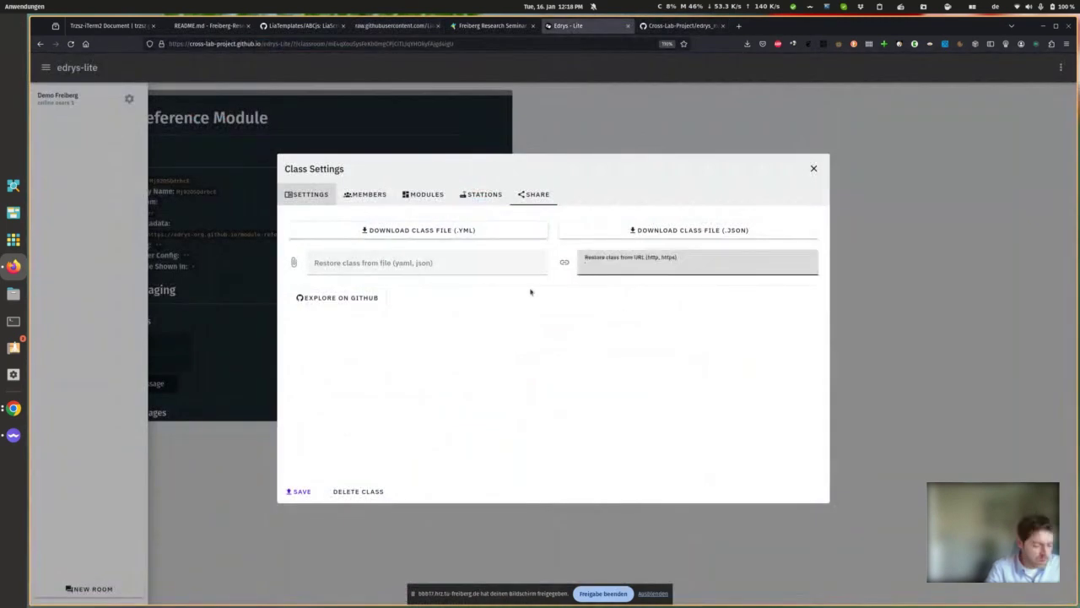
pyautogui.hotkey('ctrl', 'v')
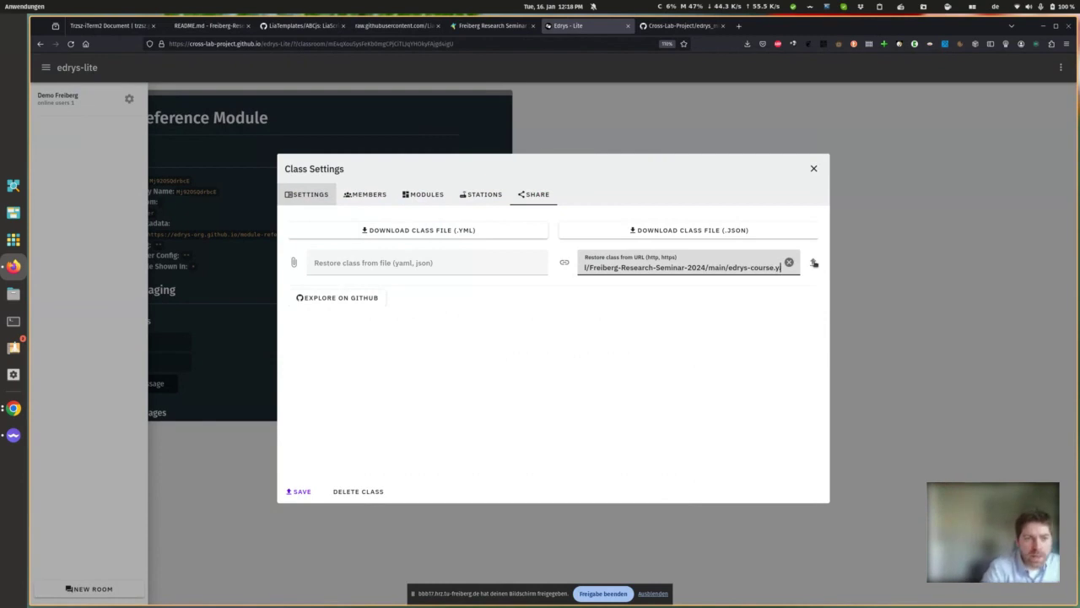
# Step: Restore the class from the entered URL, save it and close the class settings and the room list
pyautogui.click(812, 264)
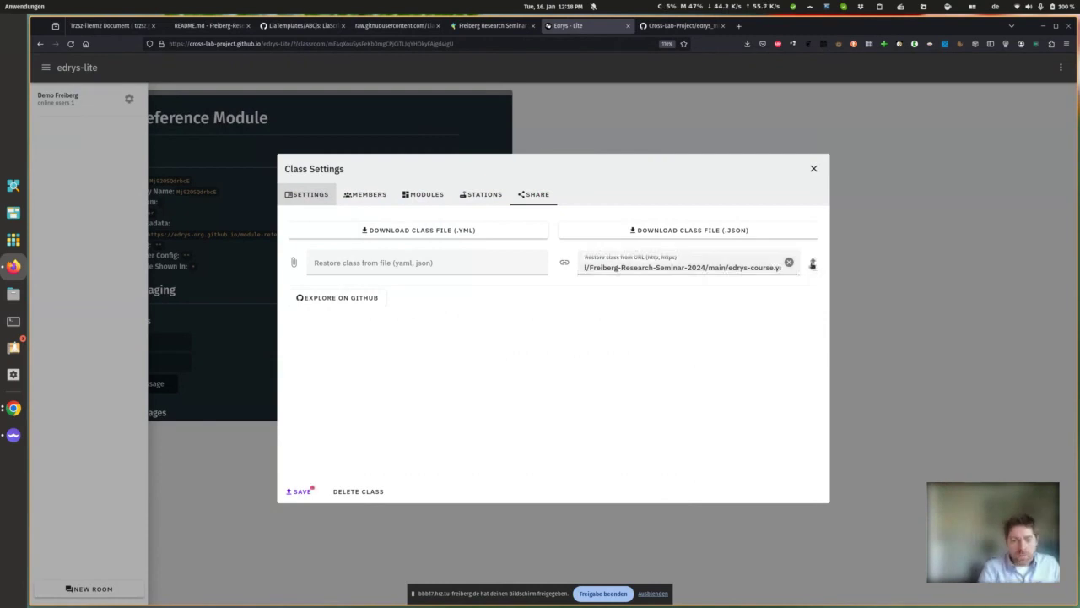
pyautogui.click(301, 491)
pyautogui.click(814, 169)
pyautogui.click(218, 191)
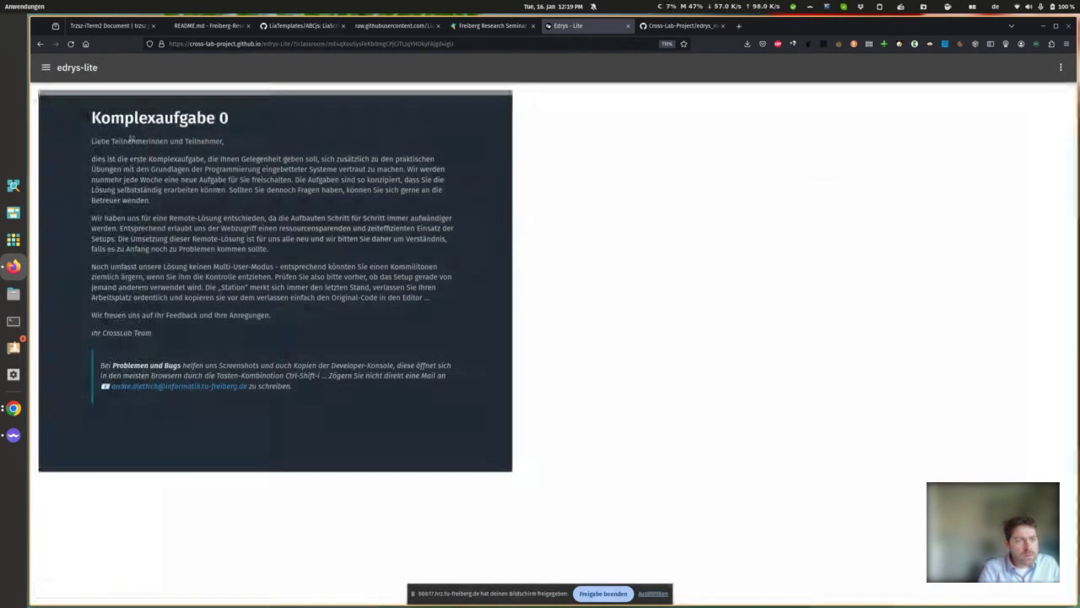
# Step: Examine the restored class's module list and the Code Editor module's width and height settings
pyautogui.click(45, 67)
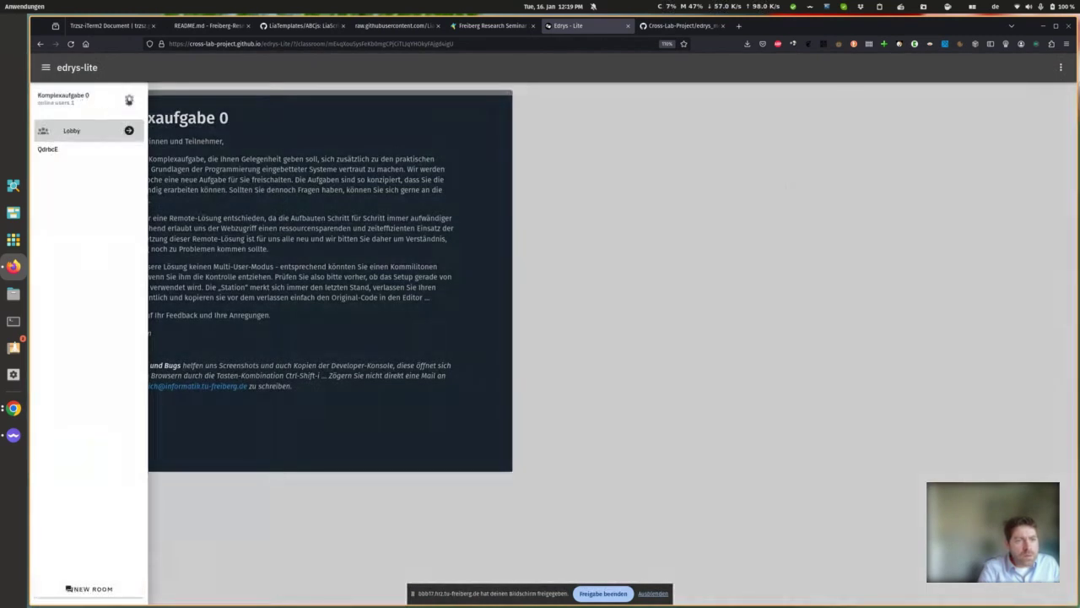
pyautogui.click(128, 99)
pyautogui.click(415, 193)
pyautogui.scroll(-1, 439, 329)
pyautogui.scroll(1, 439, 329)
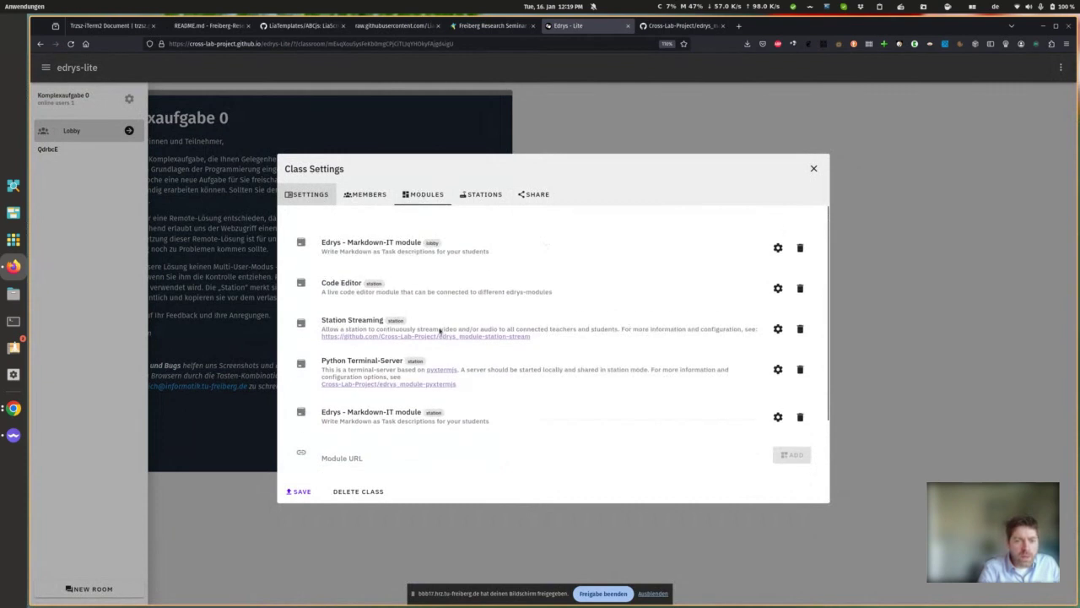
pyautogui.click(777, 288)
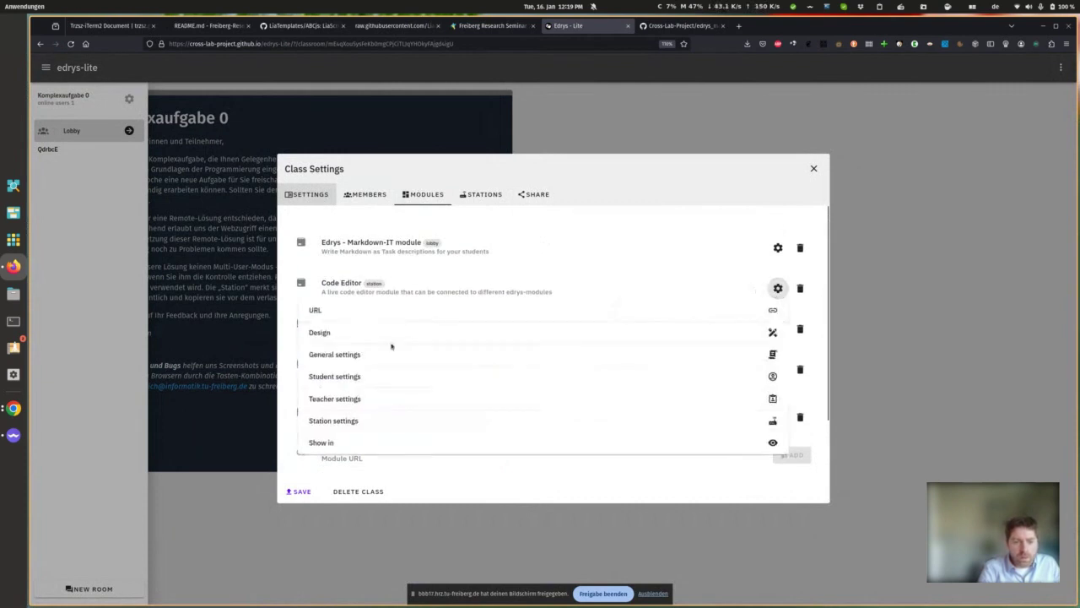
pyautogui.click(395, 342)
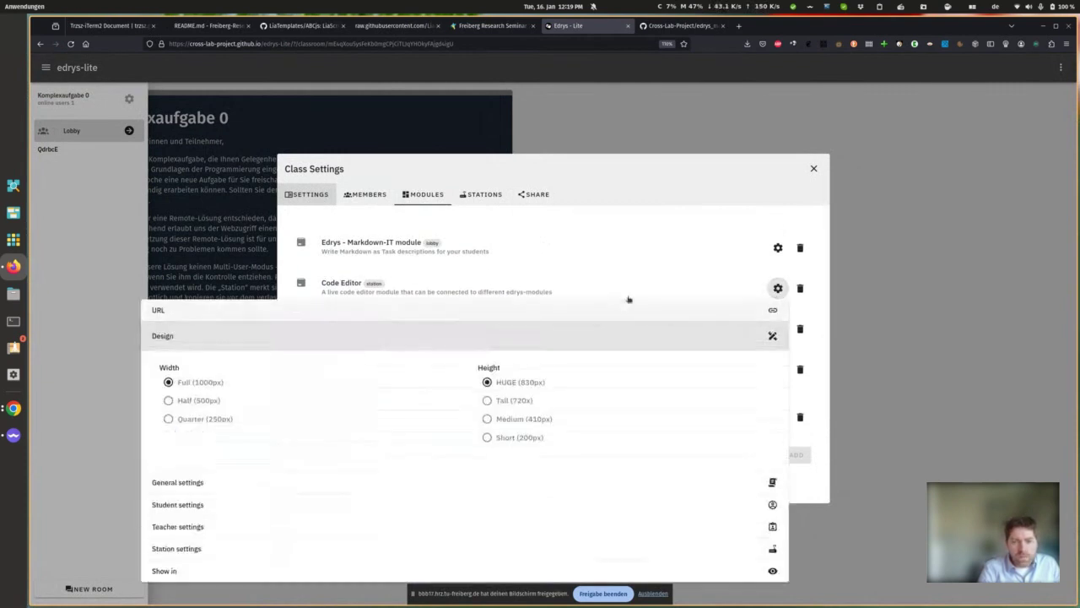
pyautogui.click(667, 173)
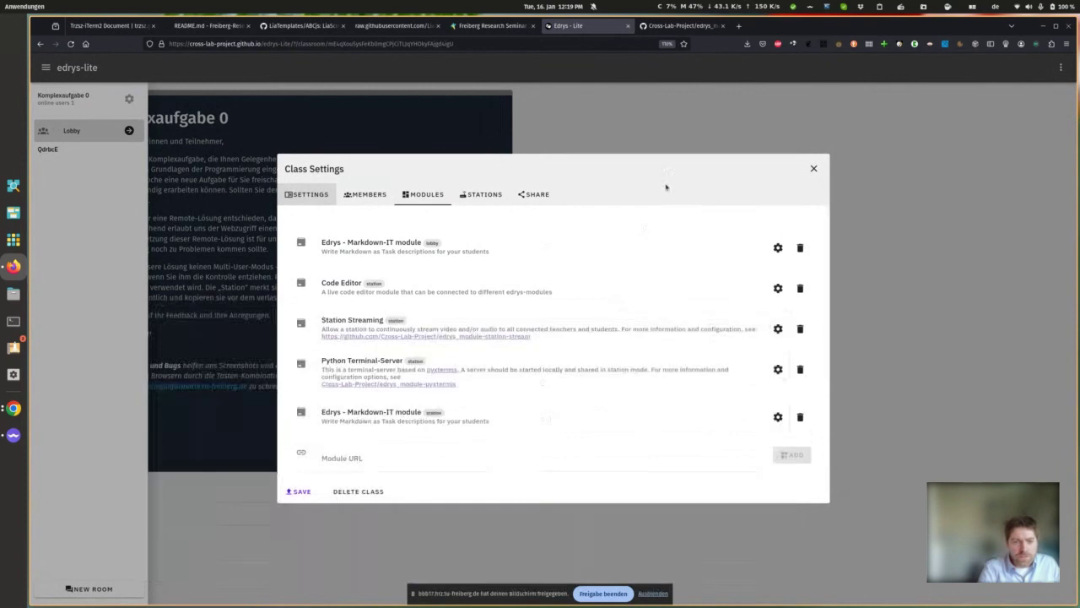
# Step: View the configuration options of the Station Streaming module, and close the class settings
pyautogui.click(778, 325)
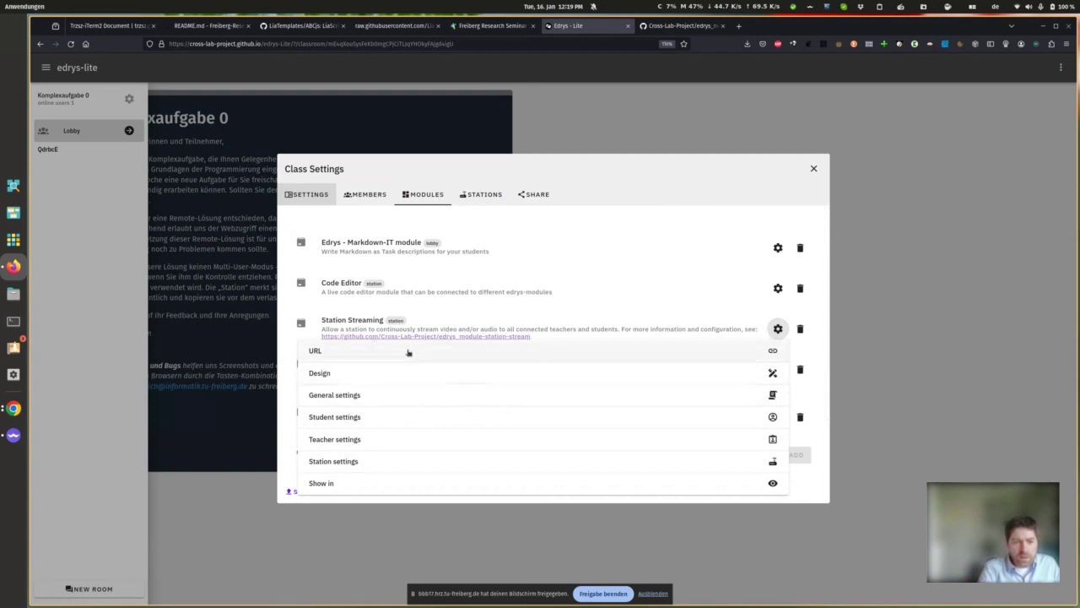
pyautogui.click(624, 174)
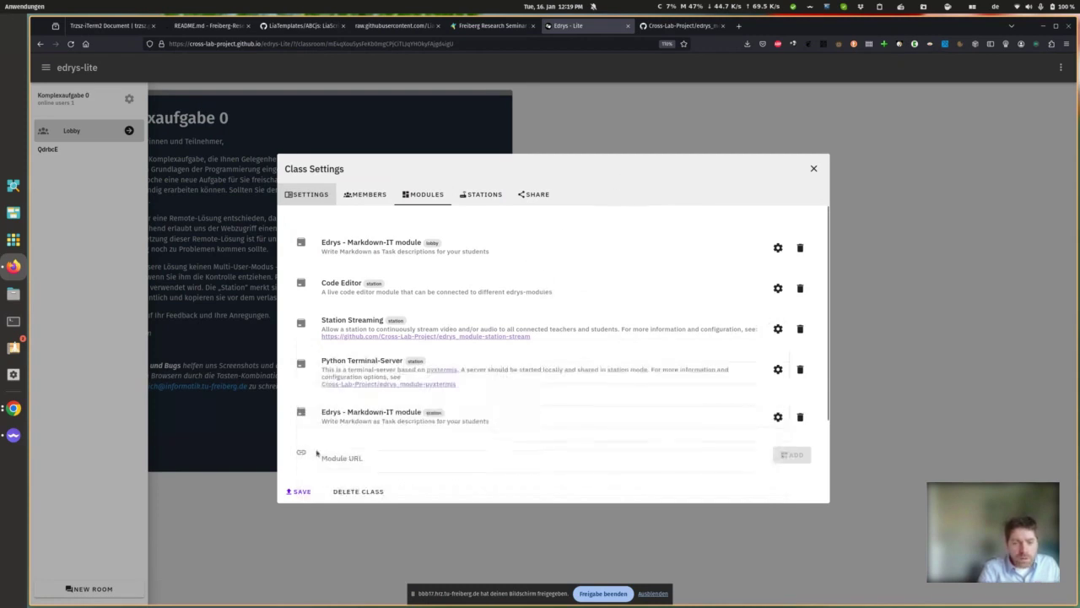
pyautogui.click(812, 169)
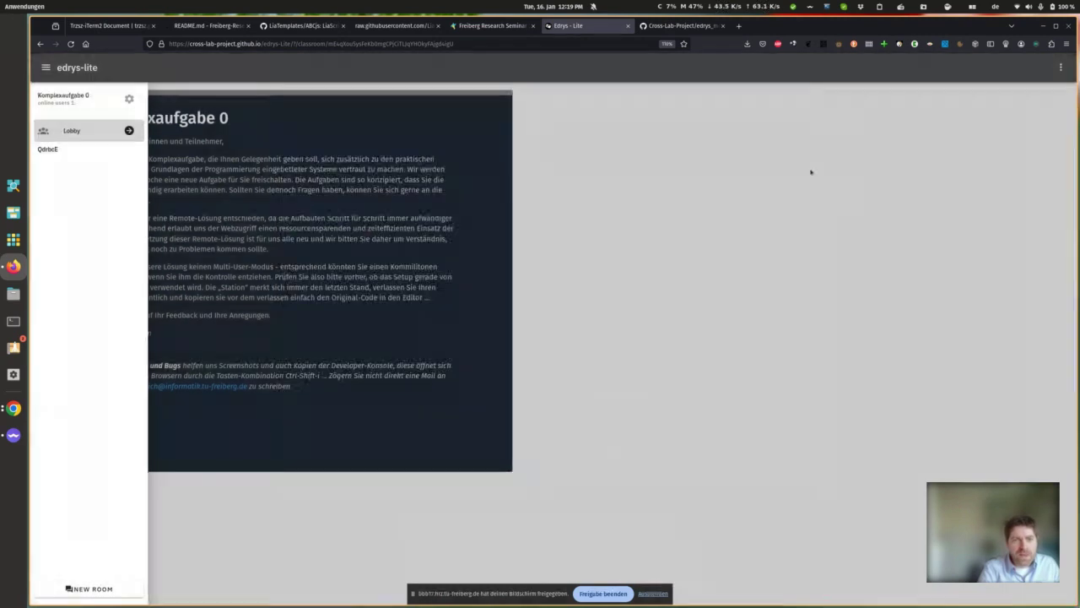
# Step: Reload the classroom and open the class's station link to run the browser as a station
pyautogui.click(465, 44)
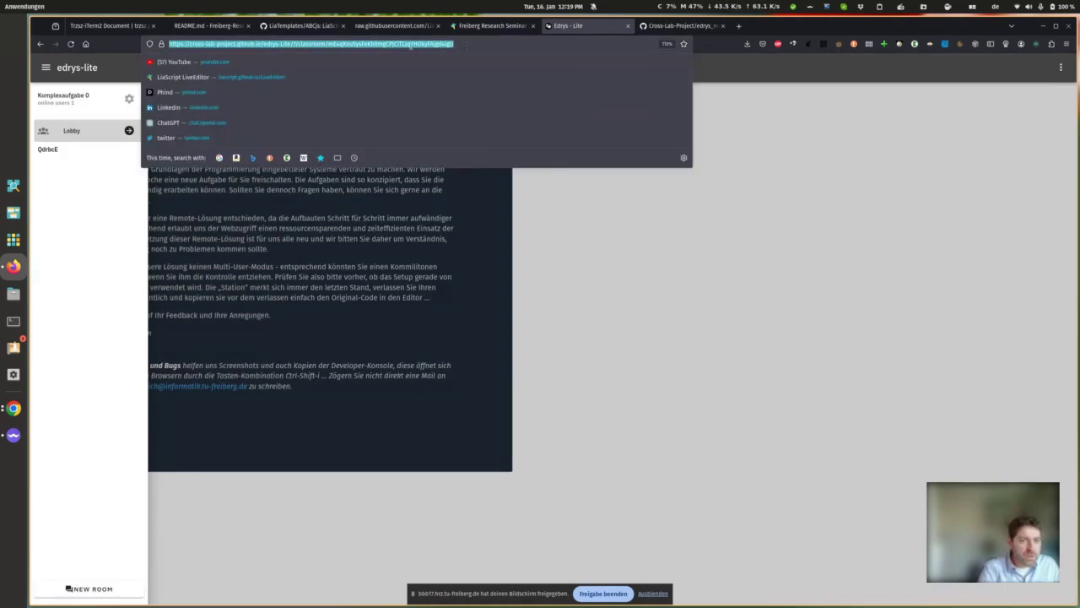
pyautogui.press('Return')
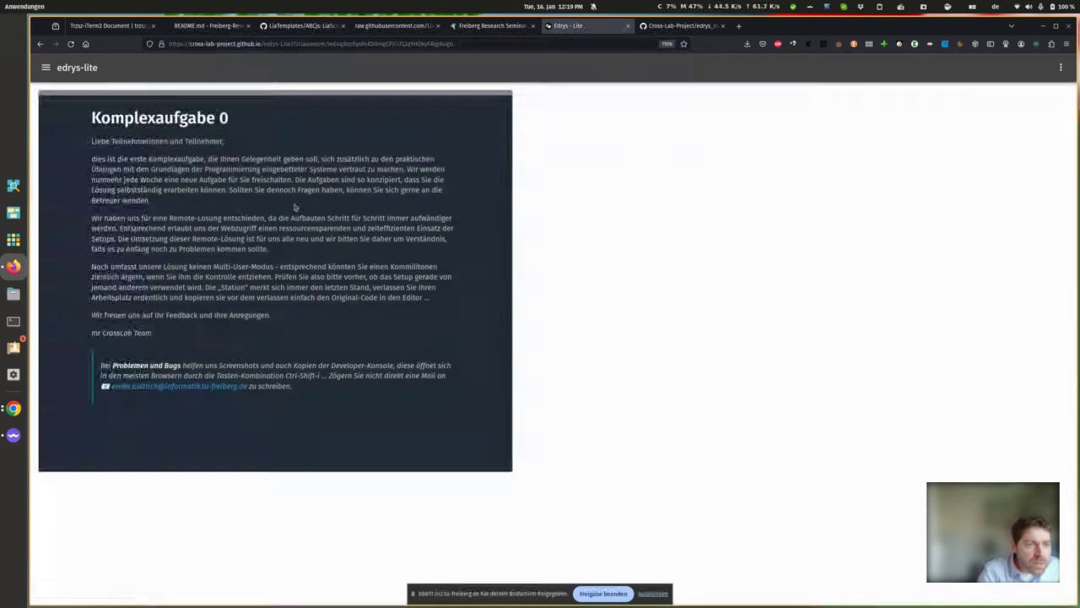
pyautogui.click(46, 67)
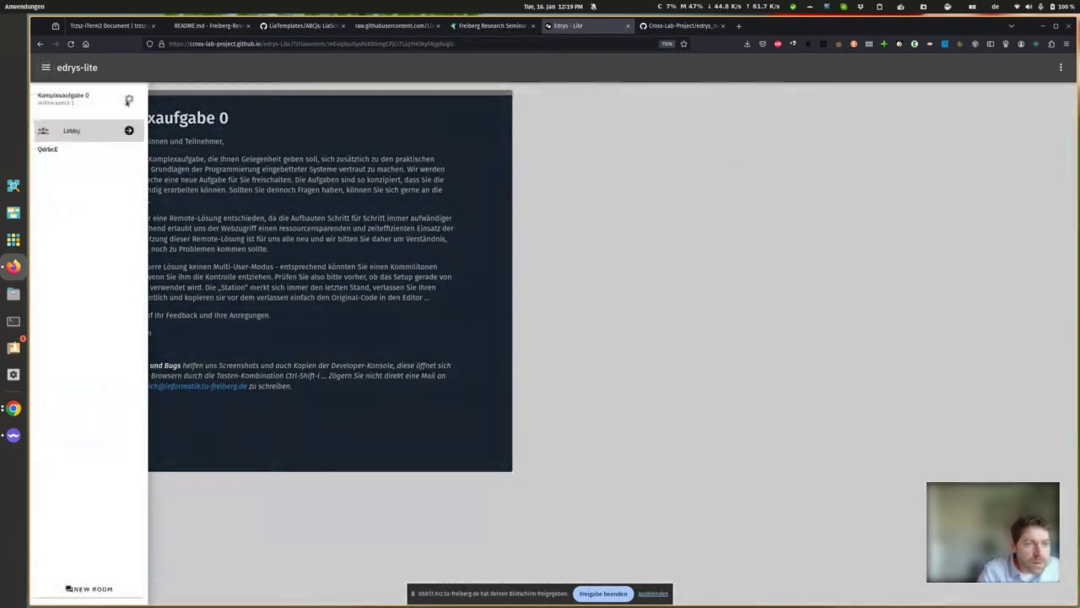
pyautogui.click(128, 100)
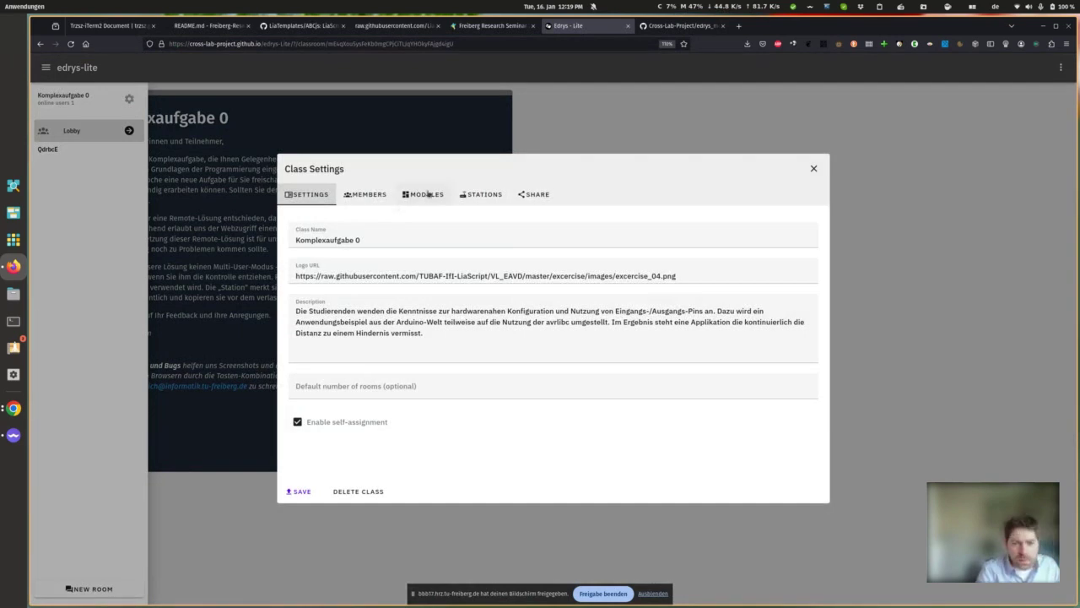
pyautogui.click(480, 194)
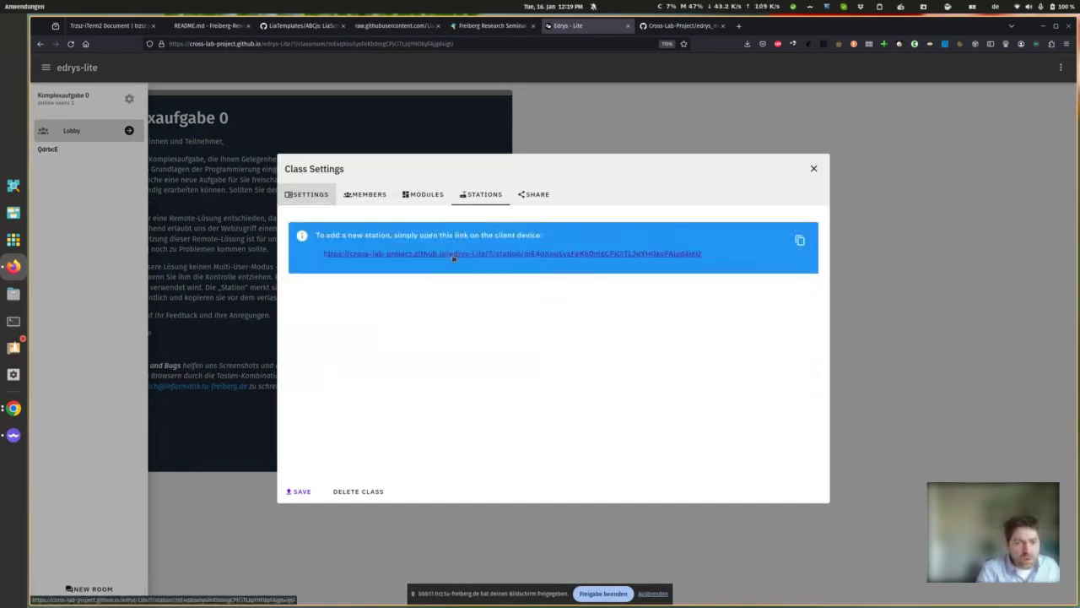
pyautogui.click(453, 254)
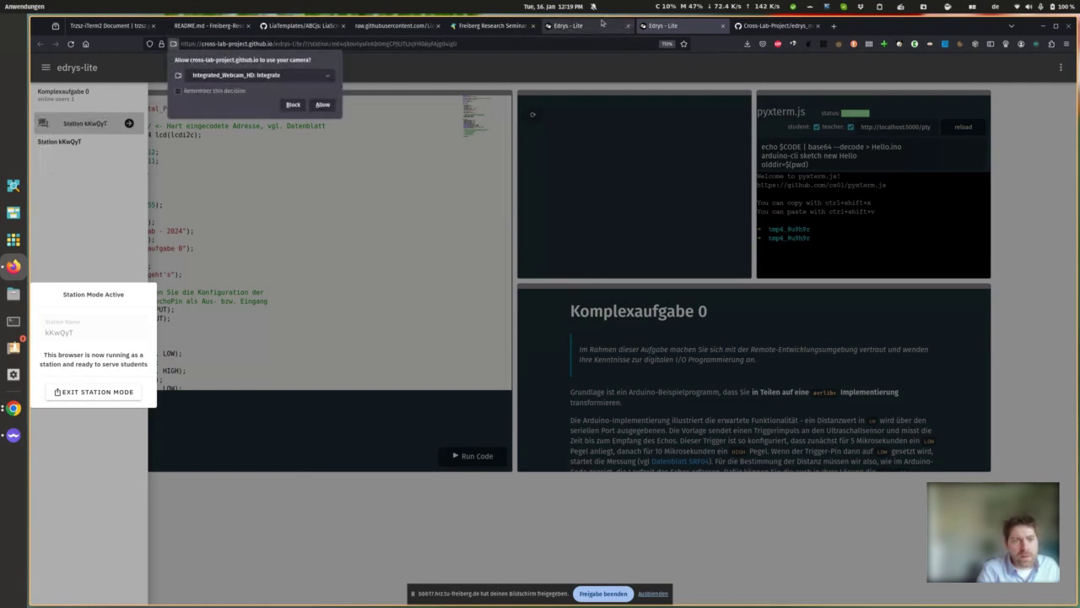
# Step: Allow the station to use the USB Camera, dismiss the station overlay and try to refresh the video stream
pyautogui.click(275, 76)
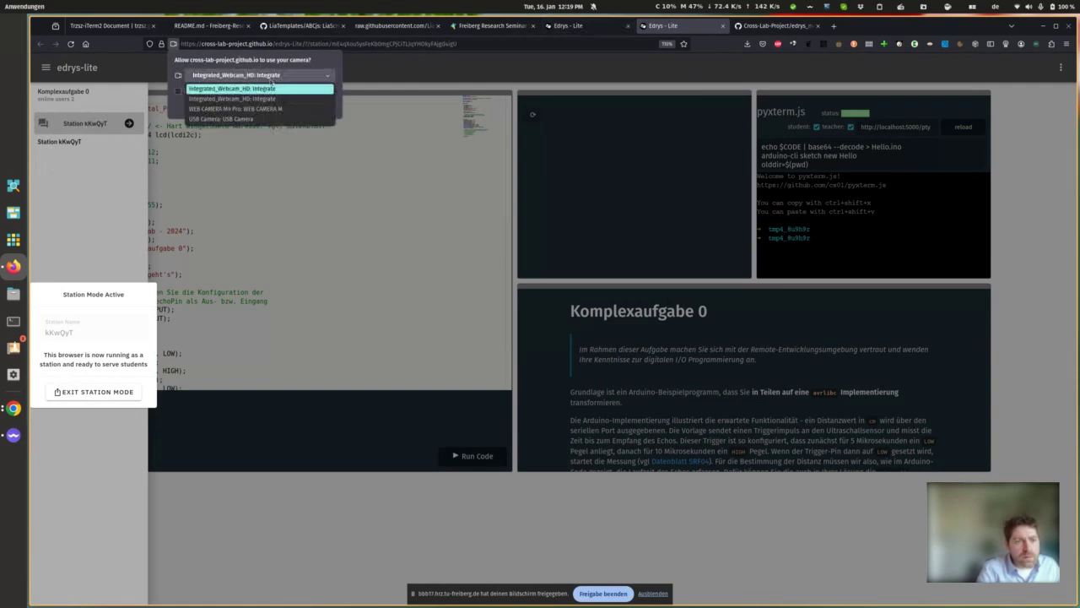
pyautogui.click(244, 118)
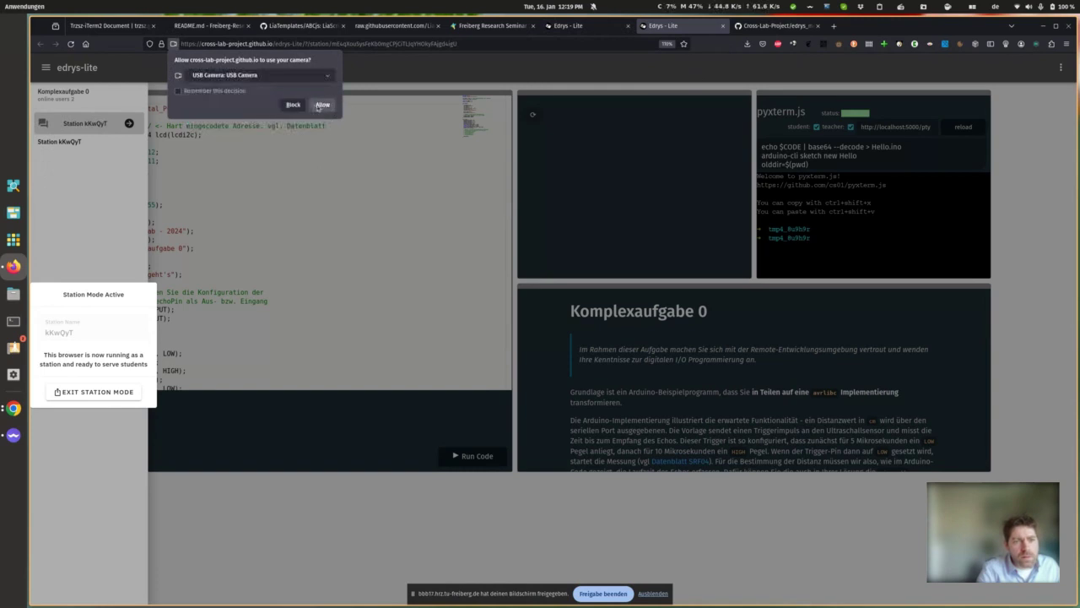
pyautogui.click(319, 105)
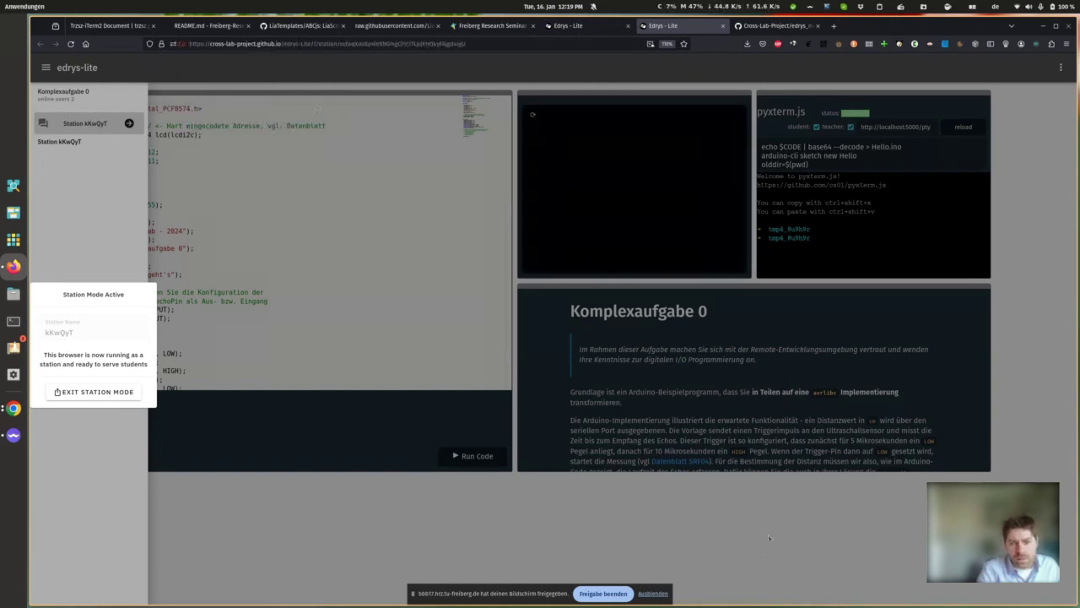
pyautogui.click(766, 555)
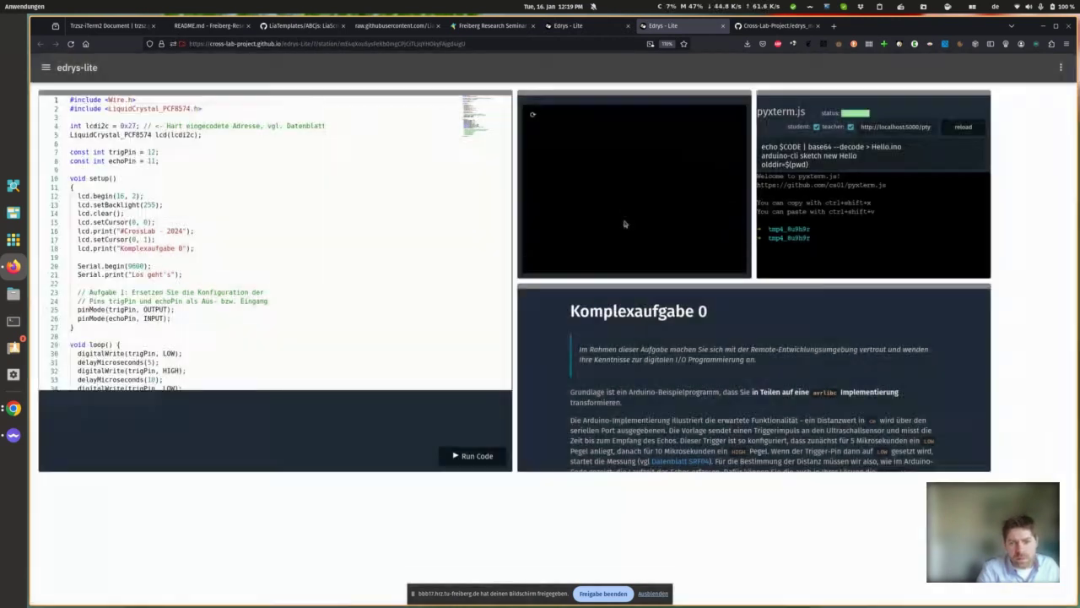
pyautogui.click(535, 115)
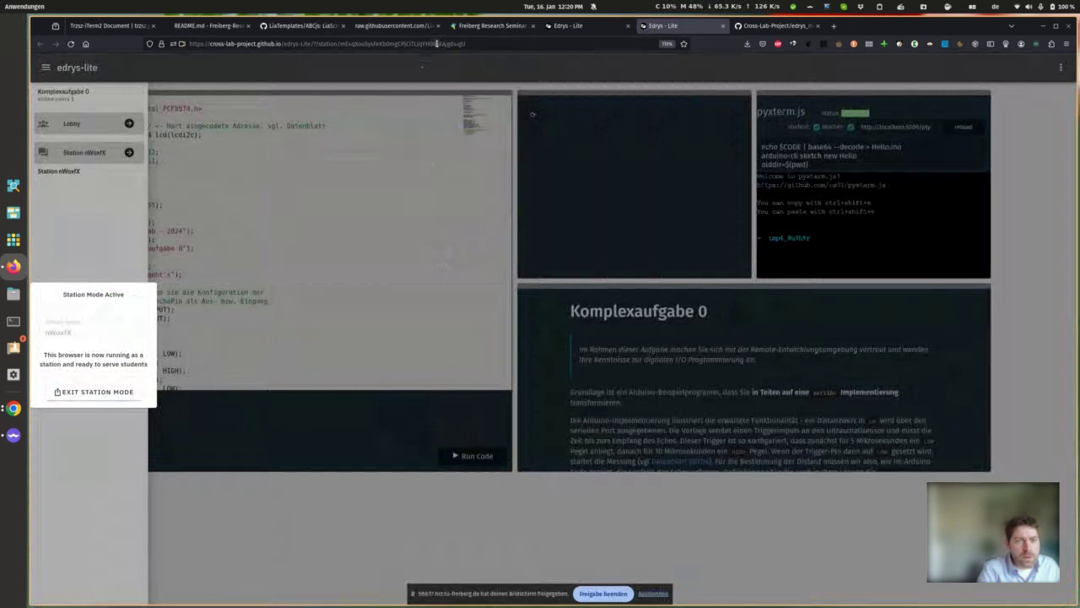
# Step: Copy the running station's page link and close that station page
pyautogui.click(436, 43)
pyautogui.rightClick(439, 45)
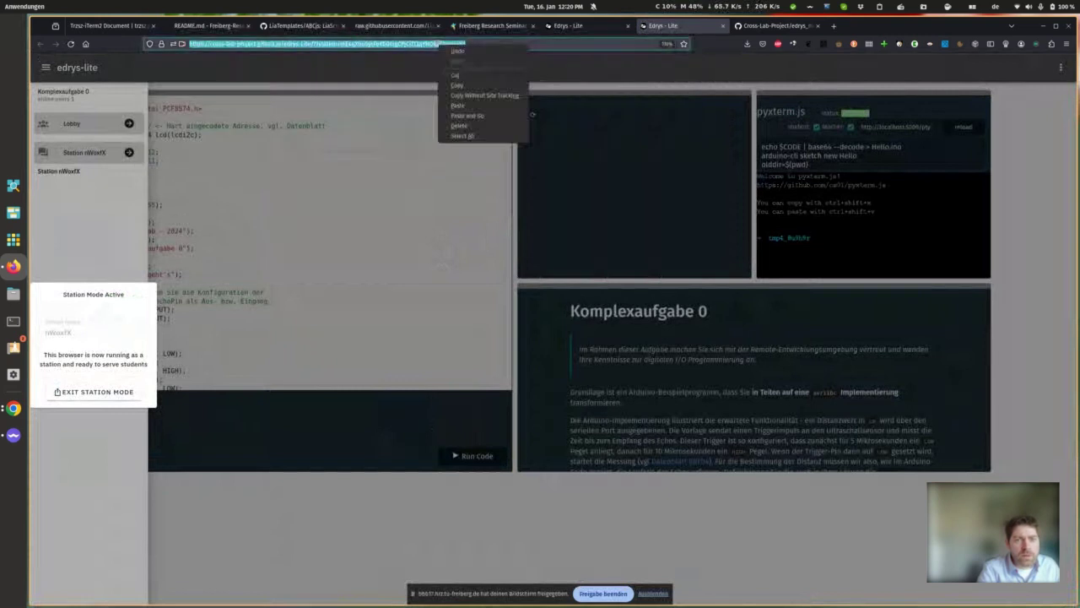
pyautogui.click(465, 86)
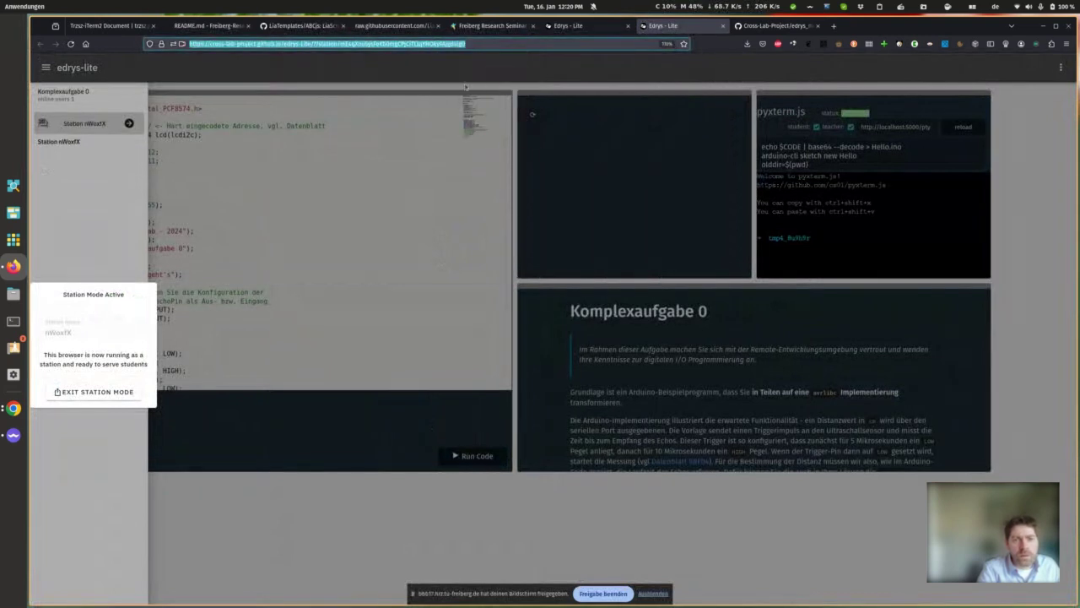
pyautogui.click(722, 25)
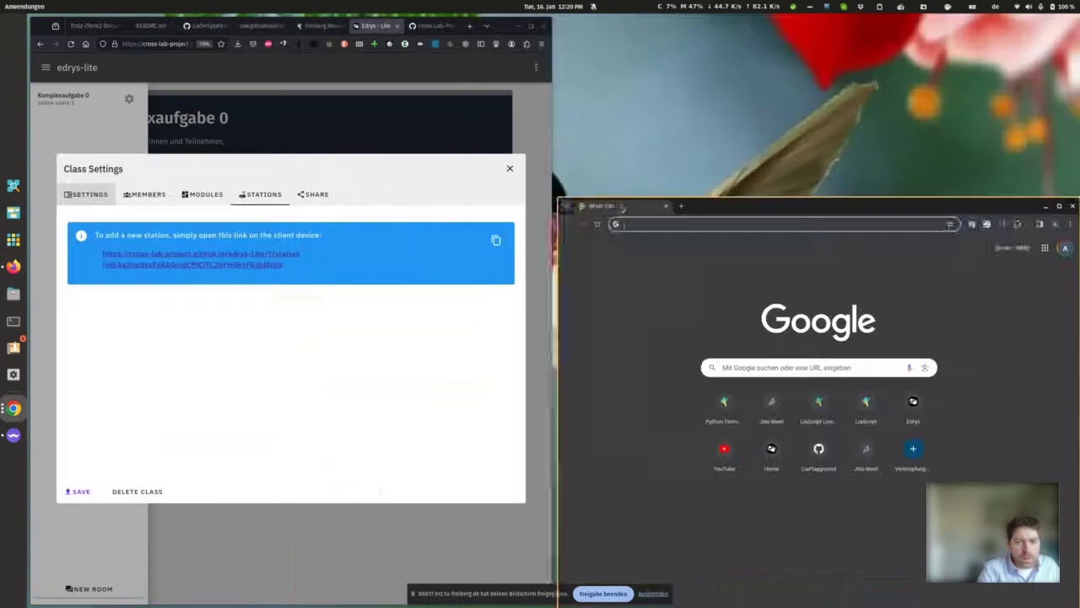
# Step: Open the copied station link in Chrome and close the class settings in the Firefox classroom
pyautogui.click(712, 43)
pyautogui.hotkey('ctrl', 'v')
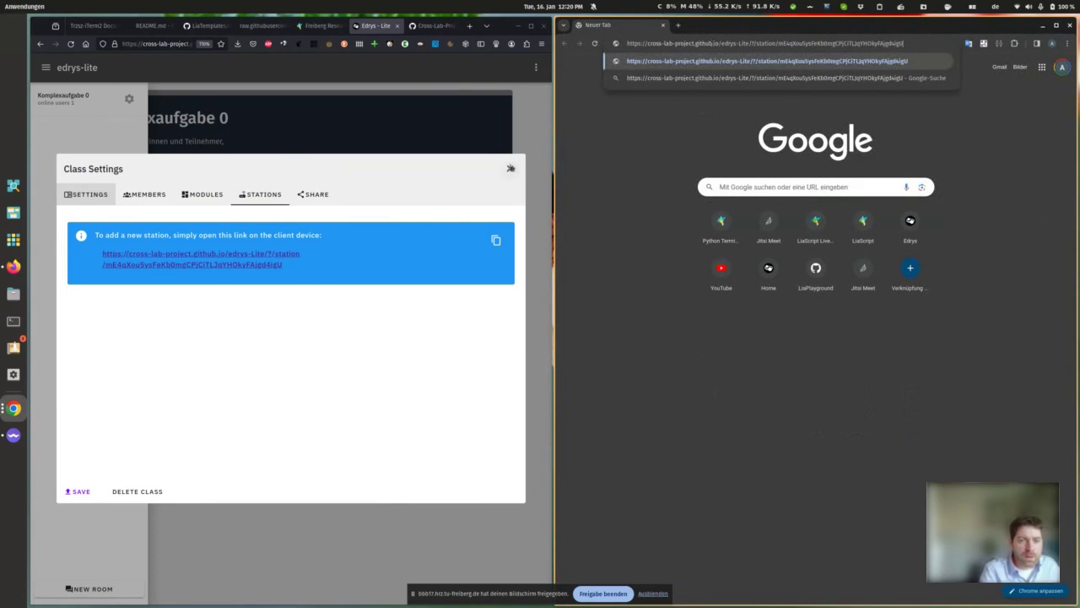
pyautogui.click(532, 195)
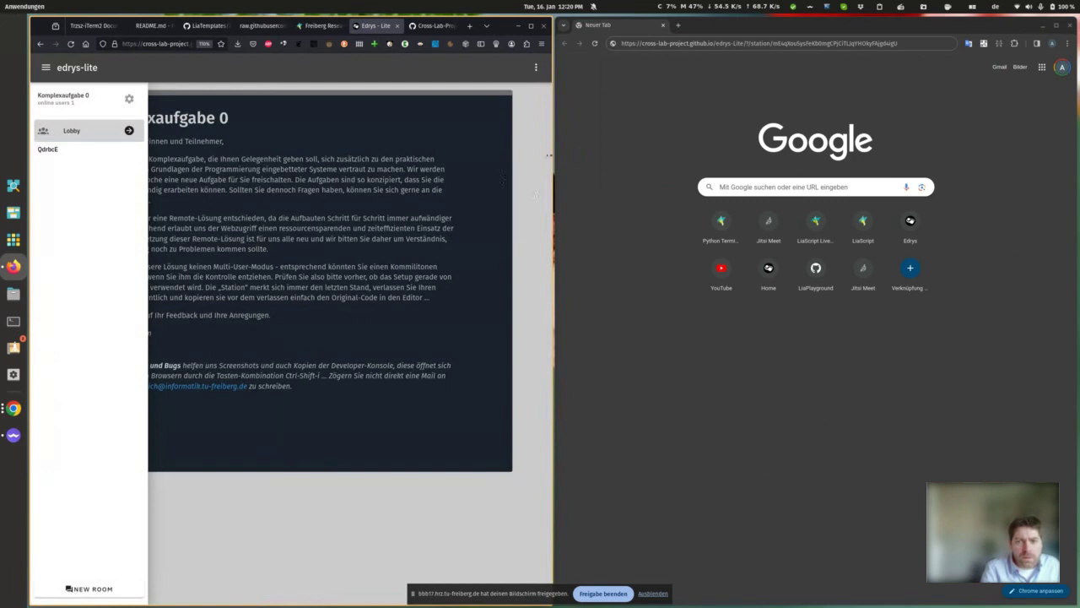
pyautogui.click(794, 44)
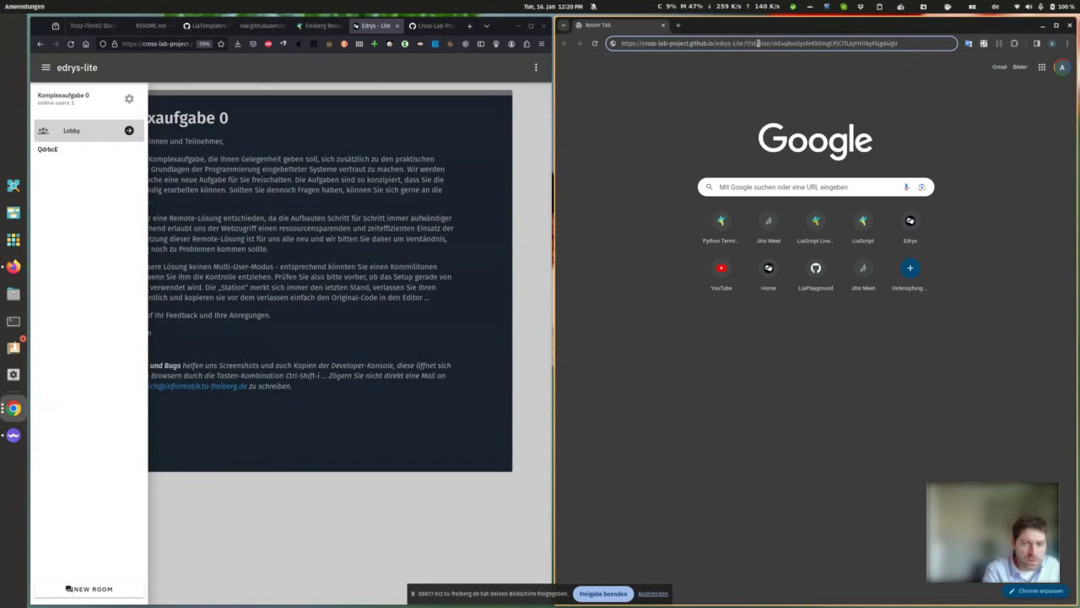
pyautogui.press('Return')
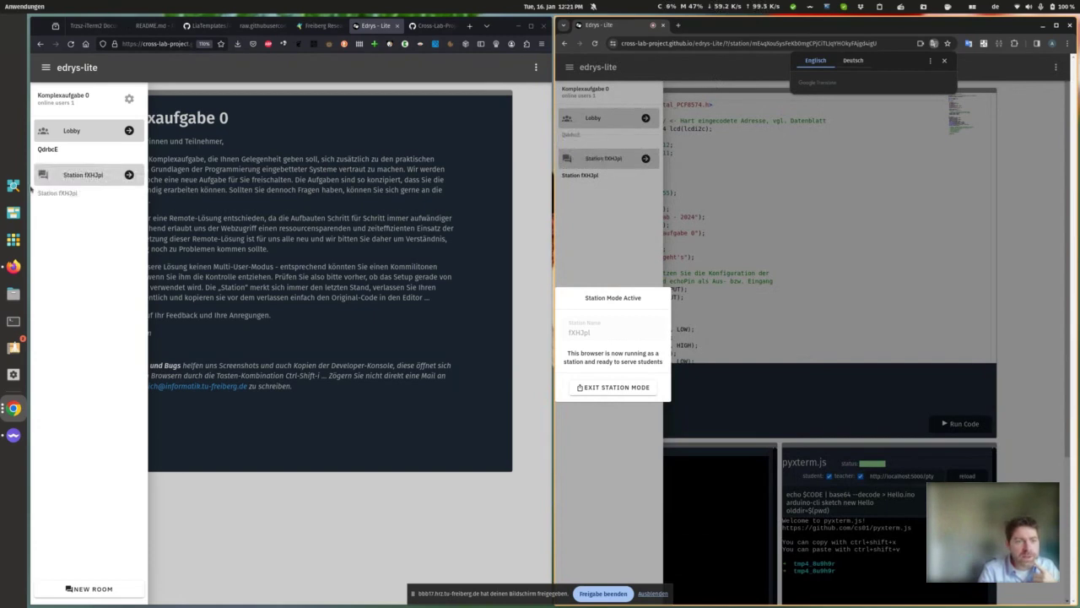
# Step: Dismiss the station overlay in Chrome and check the site's camera and microphone permissions
pyautogui.click(1063, 206)
pyautogui.scroll(-2, 993, 344)
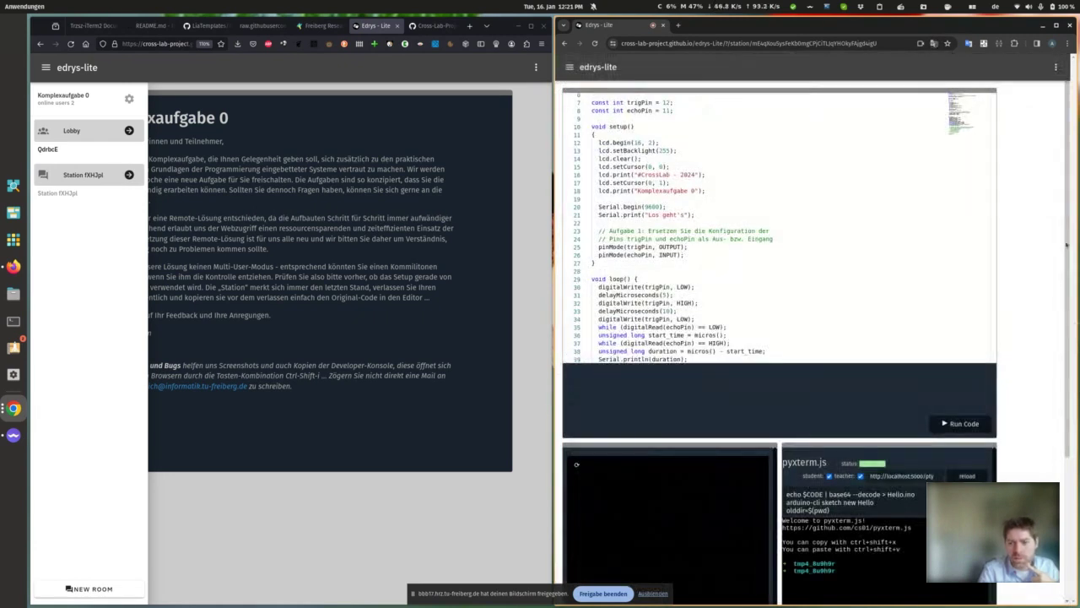
pyautogui.scroll(-2, 1066, 245)
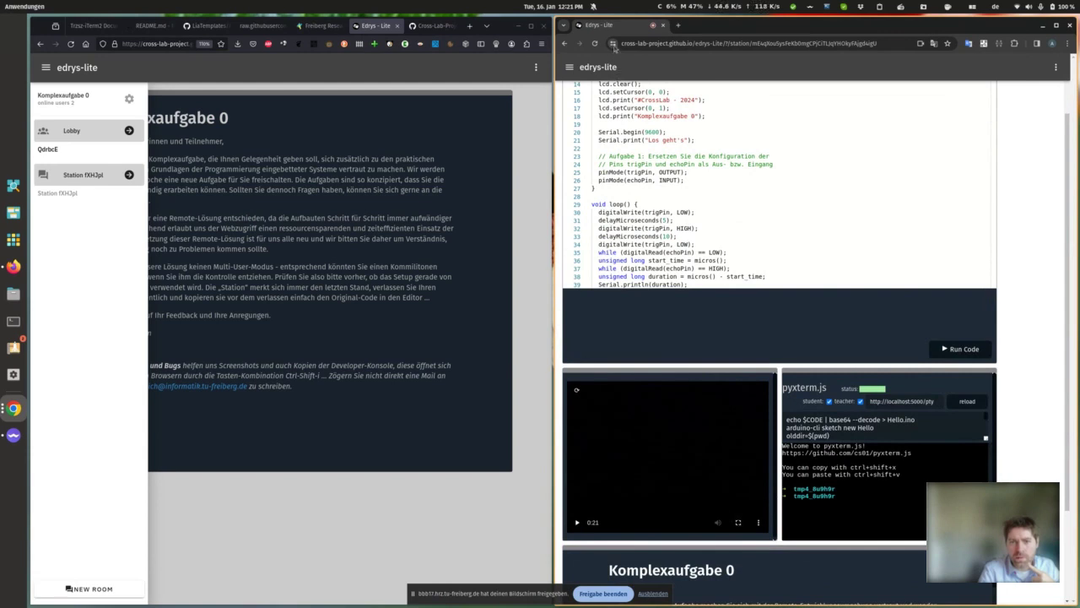
pyautogui.click(613, 44)
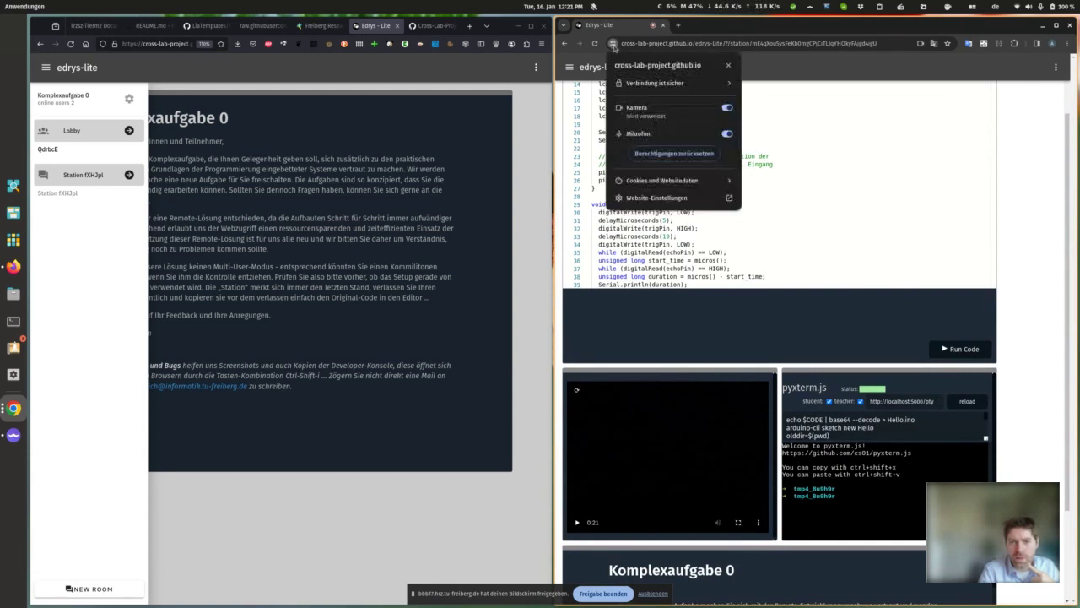
pyautogui.click(655, 154)
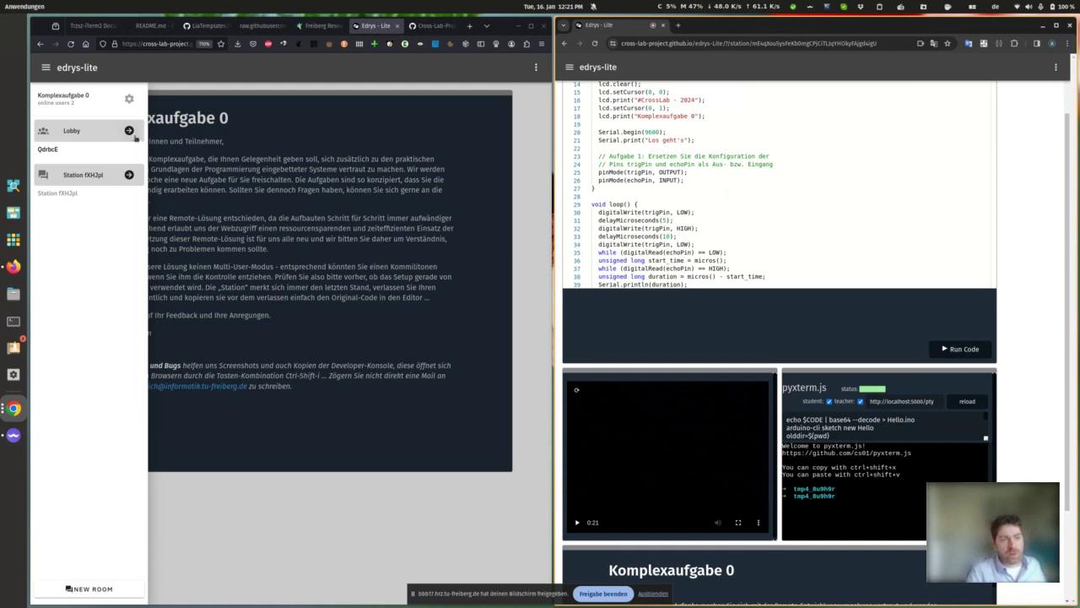
# Step: Join the station's room from the Firefox classroom and refresh its video stream
pyautogui.click(129, 174)
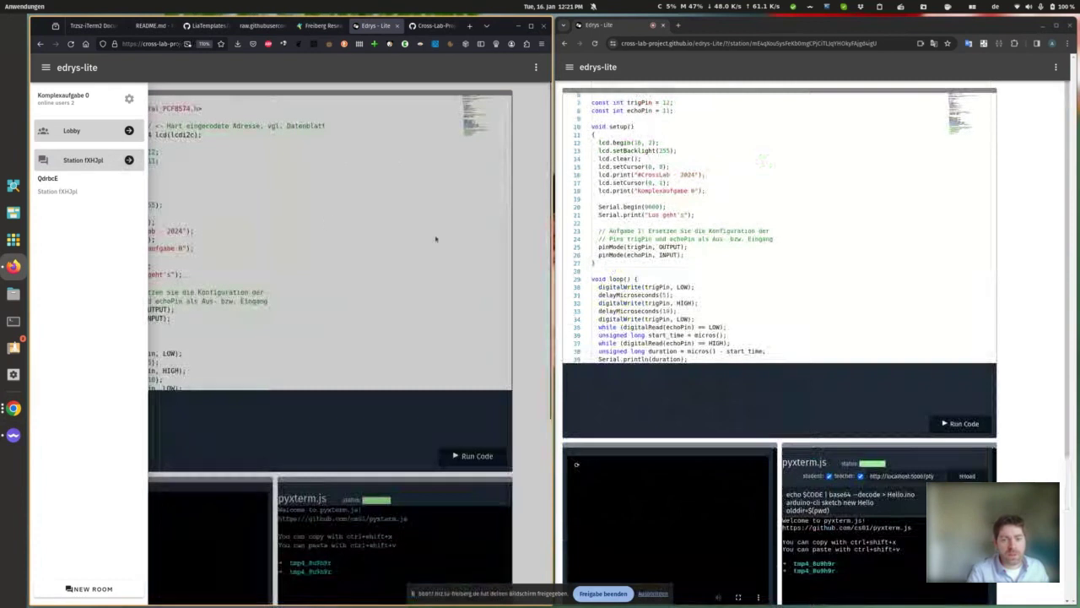
pyautogui.click(521, 242)
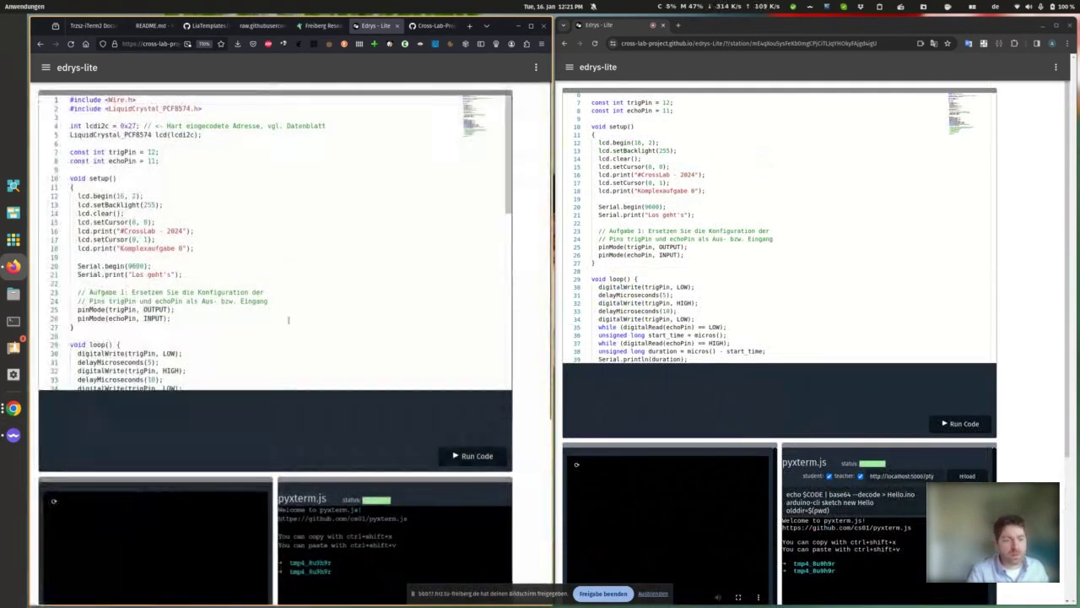
pyautogui.scroll(-5, 212, 441)
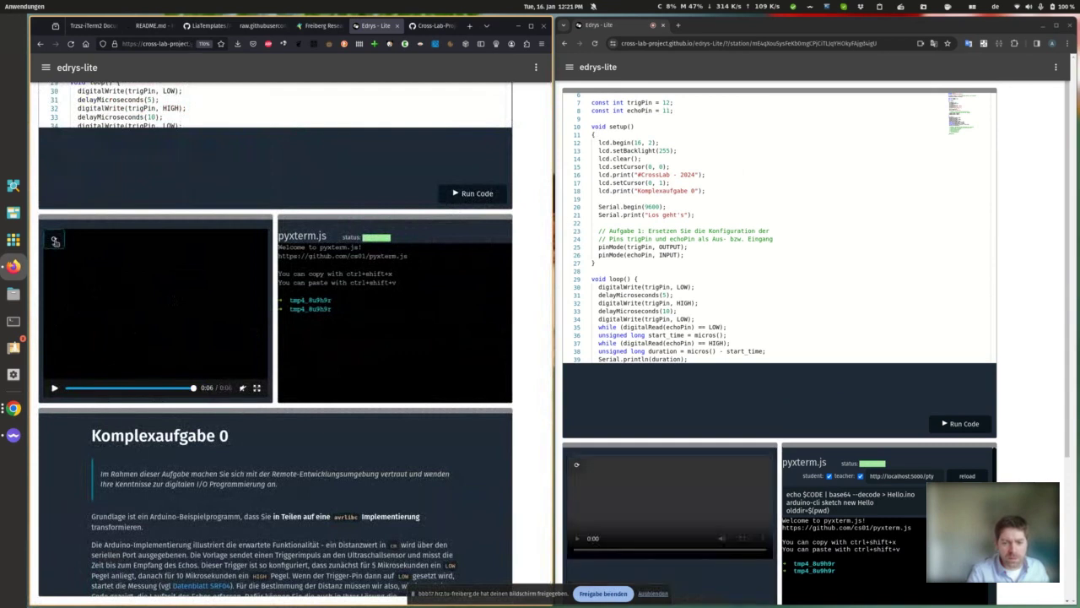
pyautogui.click(55, 242)
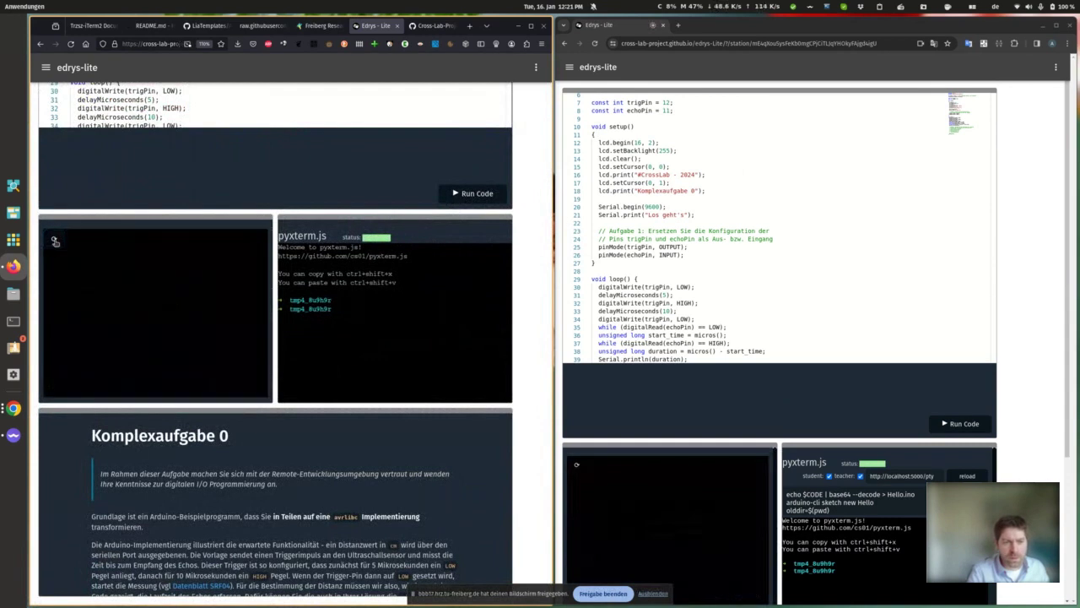
# Step: Run ls in the room's pyxterm.js terminal and check the mirrored terminal on the station
pyautogui.click(387, 324)
pyautogui.write('ls')
pyautogui.press('Return')
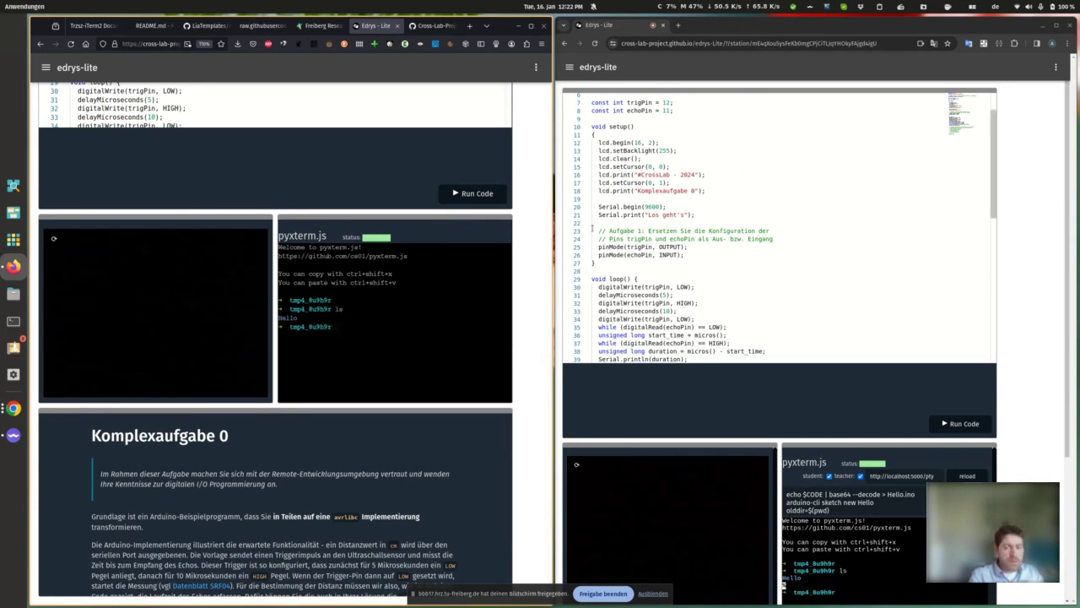
pyautogui.scroll(-4, 1015, 371)
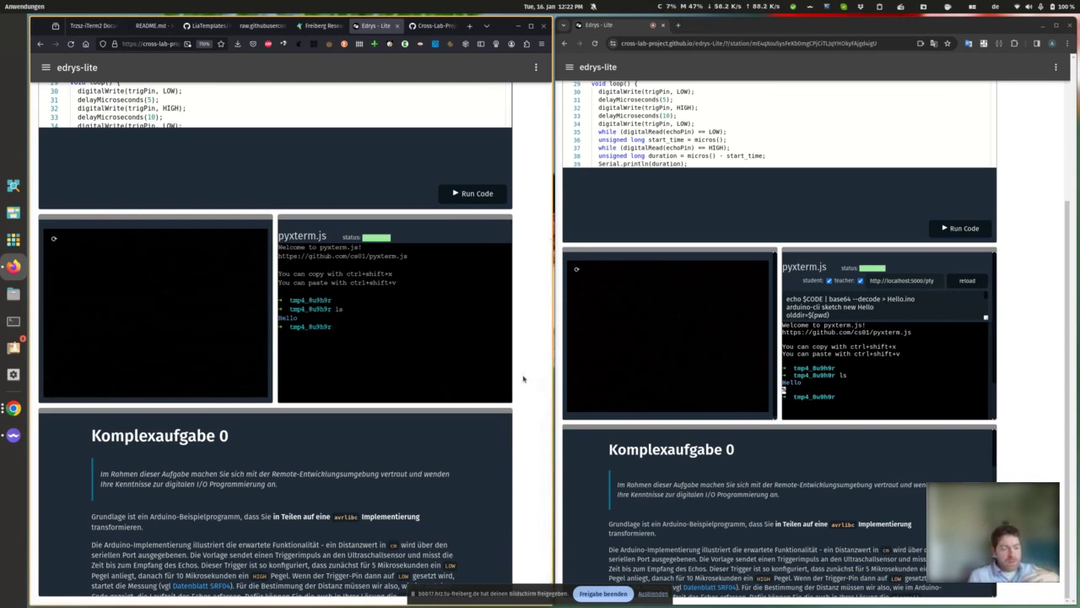
# Step: Insert "ffffff" into the "Los geht's" text of the Serial.print line in the room's code editor
pyautogui.scroll(3, 523, 379)
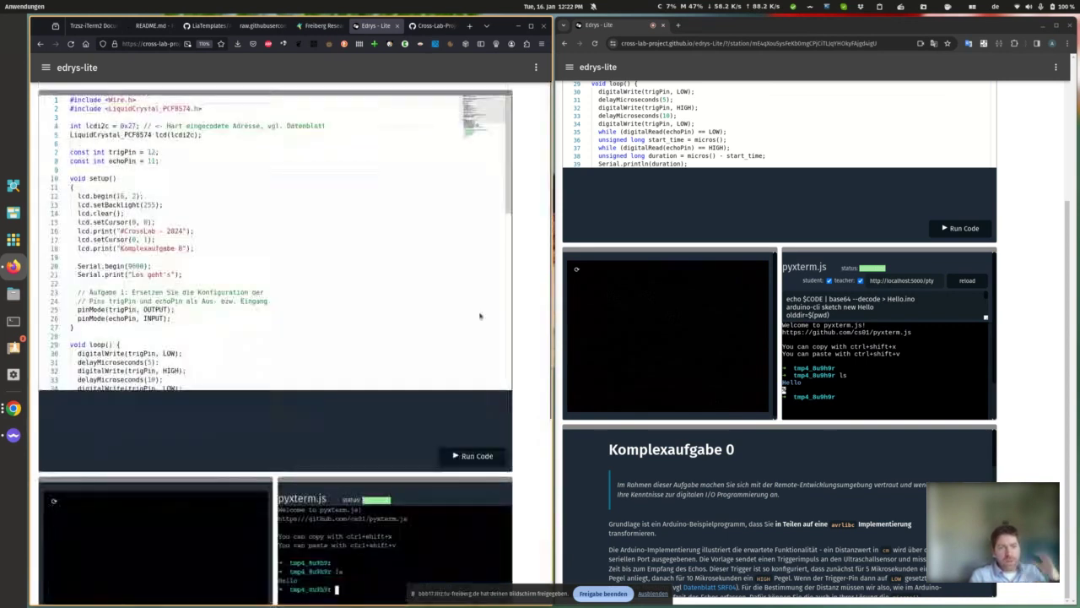
pyautogui.scroll(2, 1039, 292)
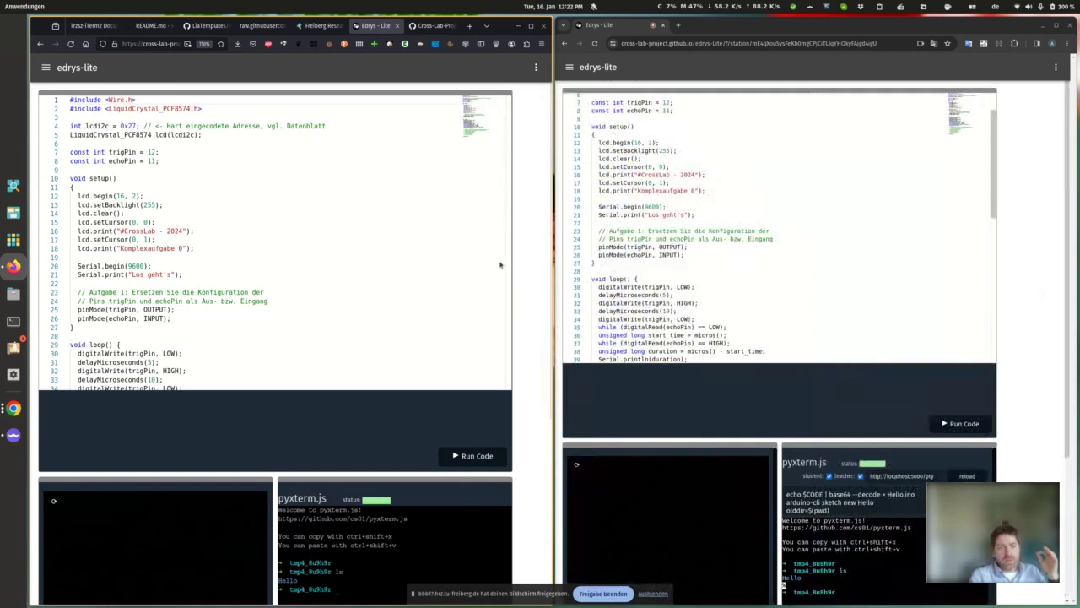
pyautogui.scroll(-3, 144, 300)
pyautogui.scroll(3, 144, 300)
pyautogui.click(168, 228)
pyautogui.write('ffffff')
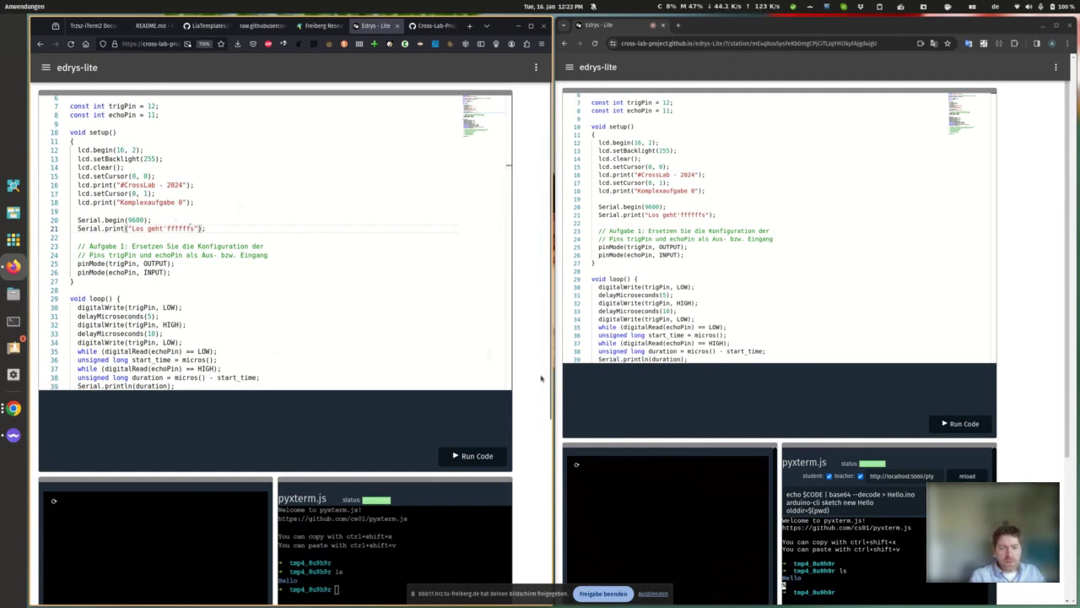
# Step: Run the edited Arduino code from the room and inspect the output in the station's terminal
pyautogui.scroll(-3, 441, 397)
pyautogui.scroll(2, 441, 358)
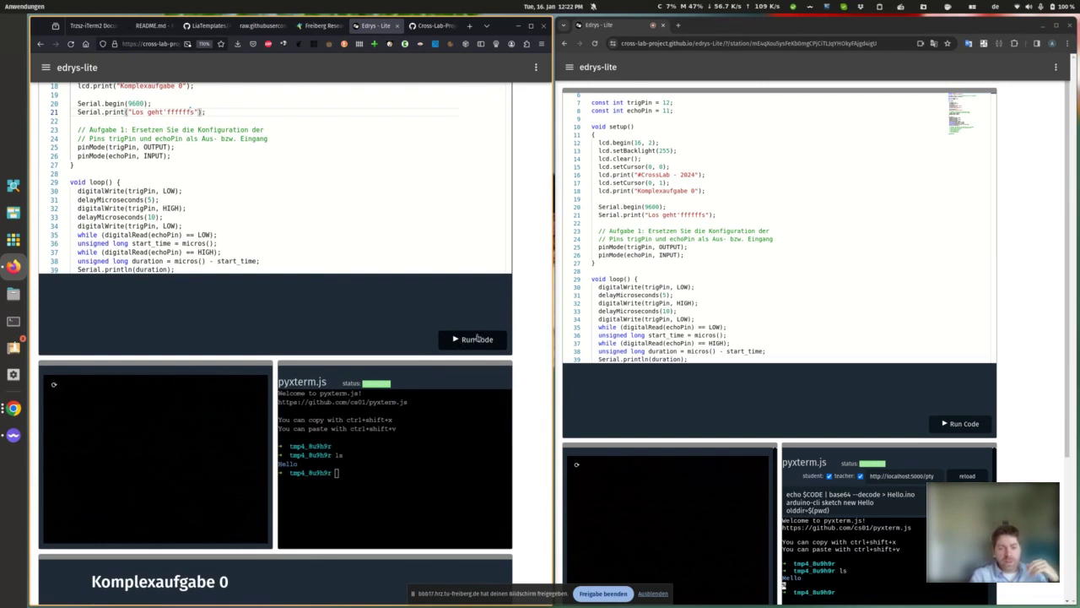
pyautogui.scroll(-3, 642, 397)
pyautogui.click(477, 341)
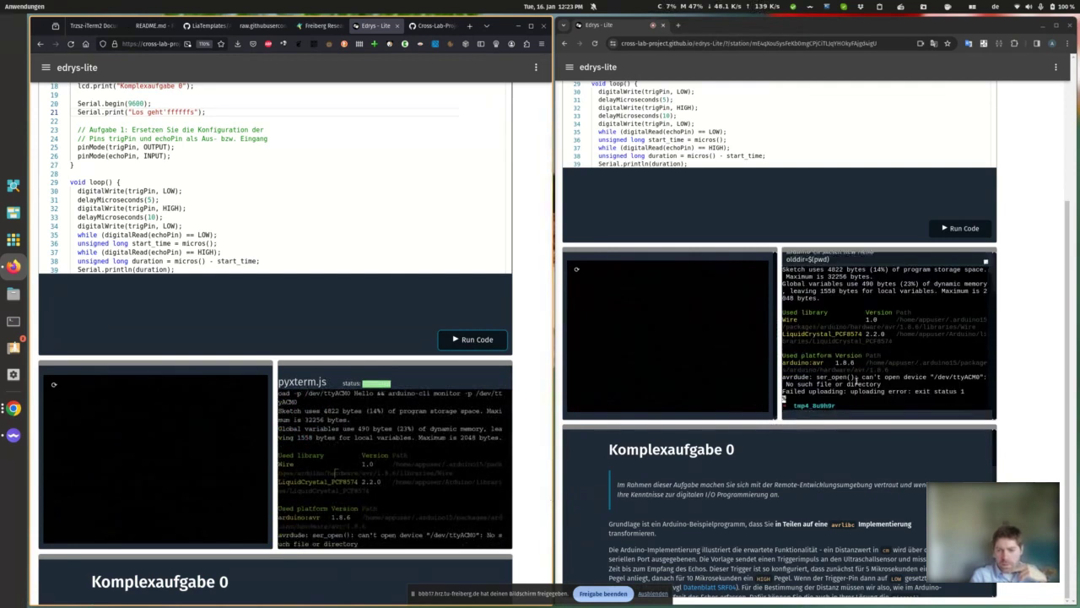
pyautogui.click(847, 376)
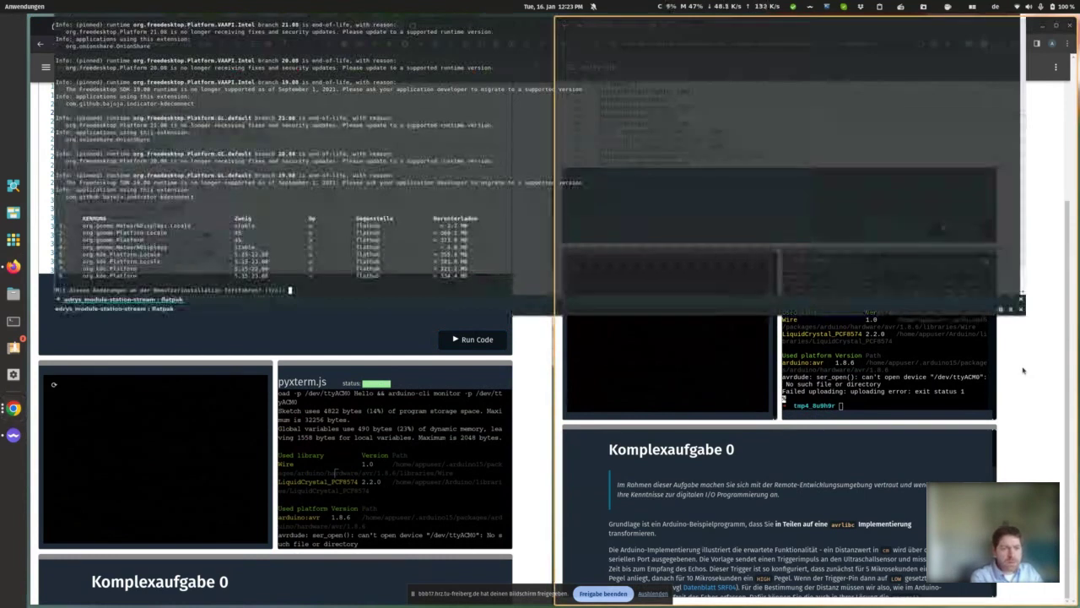
# Step: List the running Docker containers with docker ps in the system's drop-down terminal
pyautogui.click(59, 299)
pyautogui.write('dock')
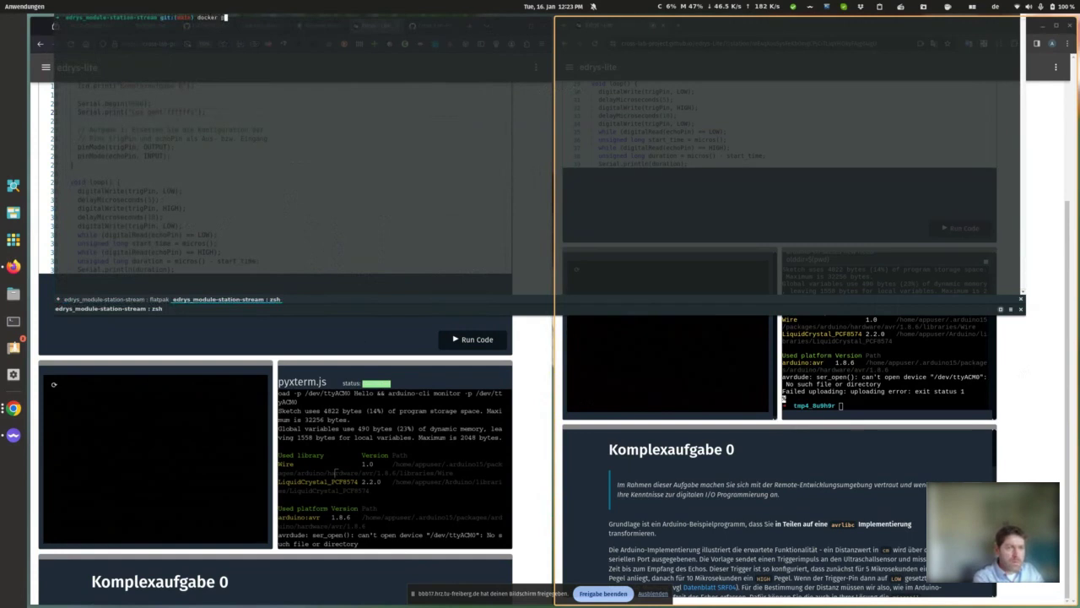
pyautogui.write('er ps')
pyautogui.press('Return')
# Step: Kill the running container interesting_wozniak with docker kill
pyautogui.write('docker')
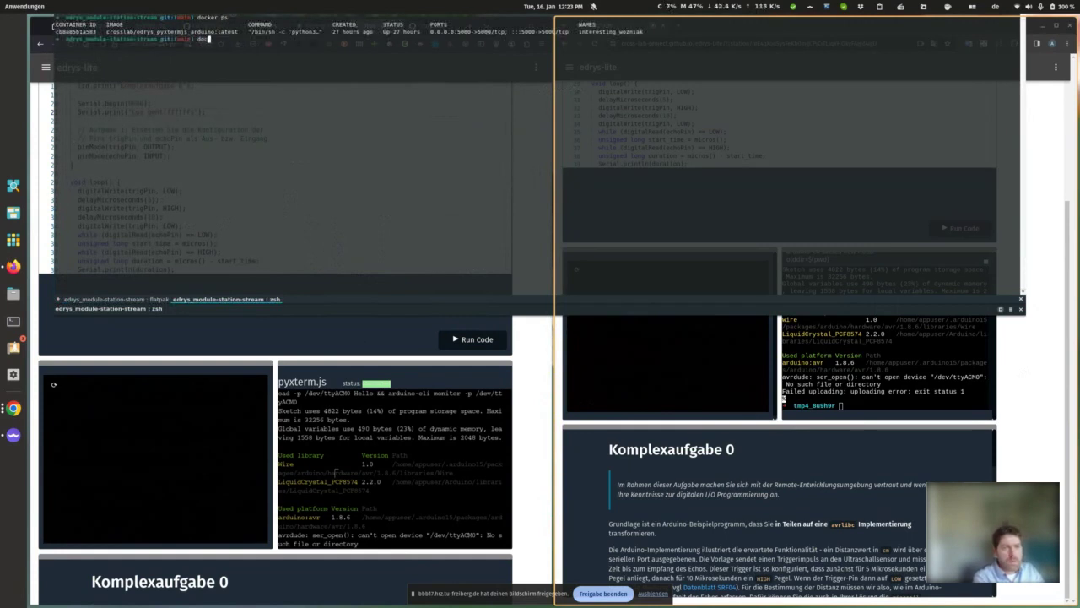
pyautogui.write(' kill')
pyautogui.press('Tab')
pyautogui.press('Tab')
pyautogui.press('Return')
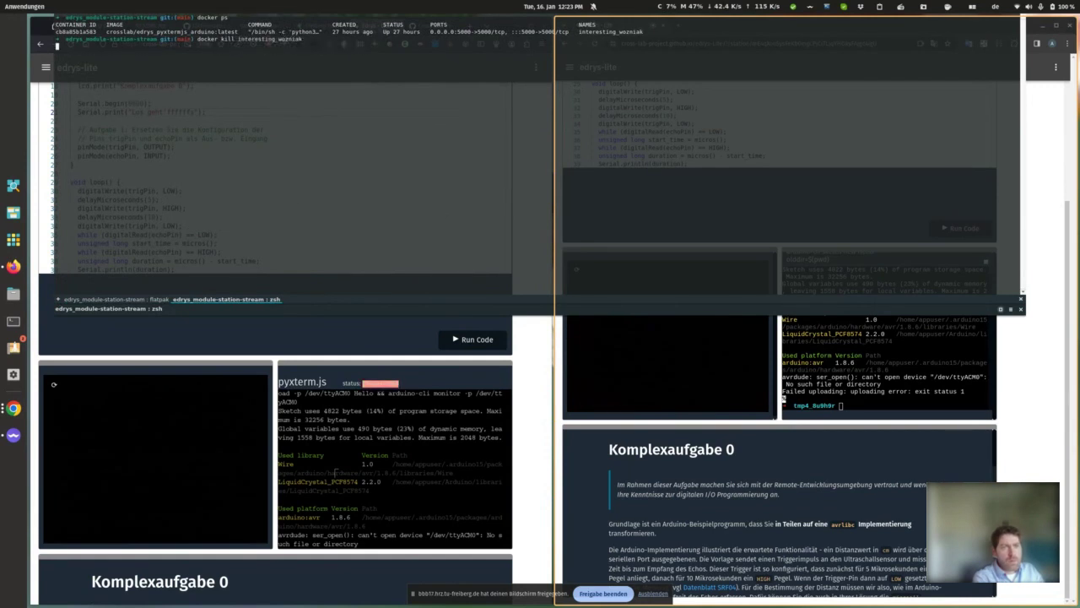
# Step: Recall the docker run command for crosslab/edrys_pyxtermjs_arduino:latest with port 5000:5000 and device /dev/ttyACM0
pyautogui.write('docker kill')
pyautogui.press('Tab')
pyautogui.hotkey('ctrl', 'w')
pyautogui.hotkey('ctrl', 'w')
pyautogui.write('r')
pyautogui.press('Up')
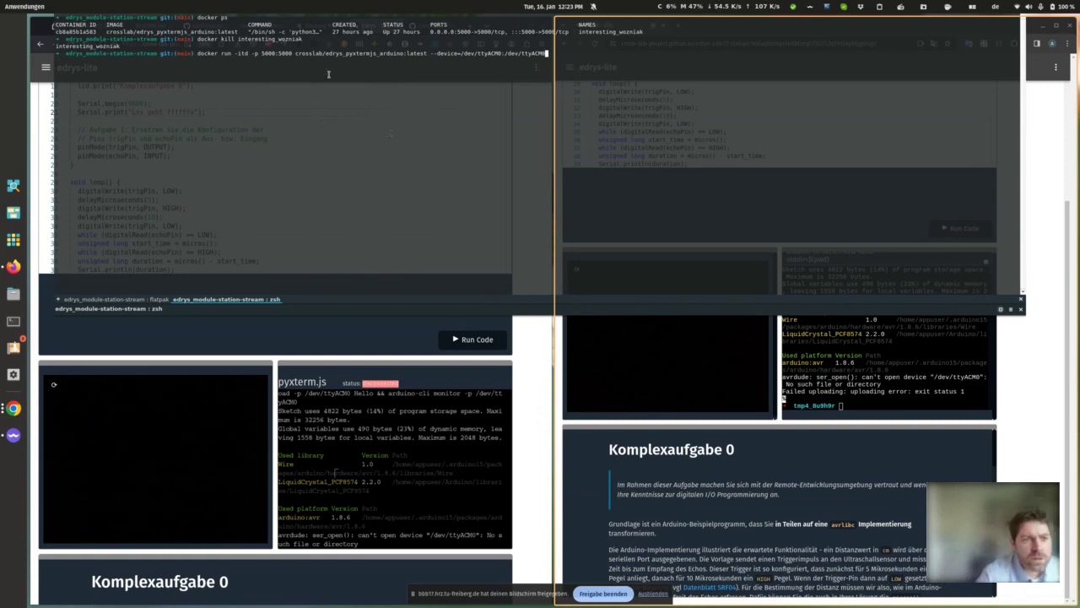
# Step: Change the docker run option -itd to -it, start the container and hide the drop-down terminal
pyautogui.press('Left')
pyautogui.press('Left')
pyautogui.press('Left')
pyautogui.press('Left')
pyautogui.press('Left')
pyautogui.press('Left')
pyautogui.press('Left')
pyautogui.press('Left')
pyautogui.press('Left')
pyautogui.press('Left')
pyautogui.press('Left')
pyautogui.press('Left')
pyautogui.press('Left')
pyautogui.press('Left')
pyautogui.press('Left')
pyautogui.press('Left')
pyautogui.press('Left')
pyautogui.press('Left')
pyautogui.press('Left')
pyautogui.press('Left')
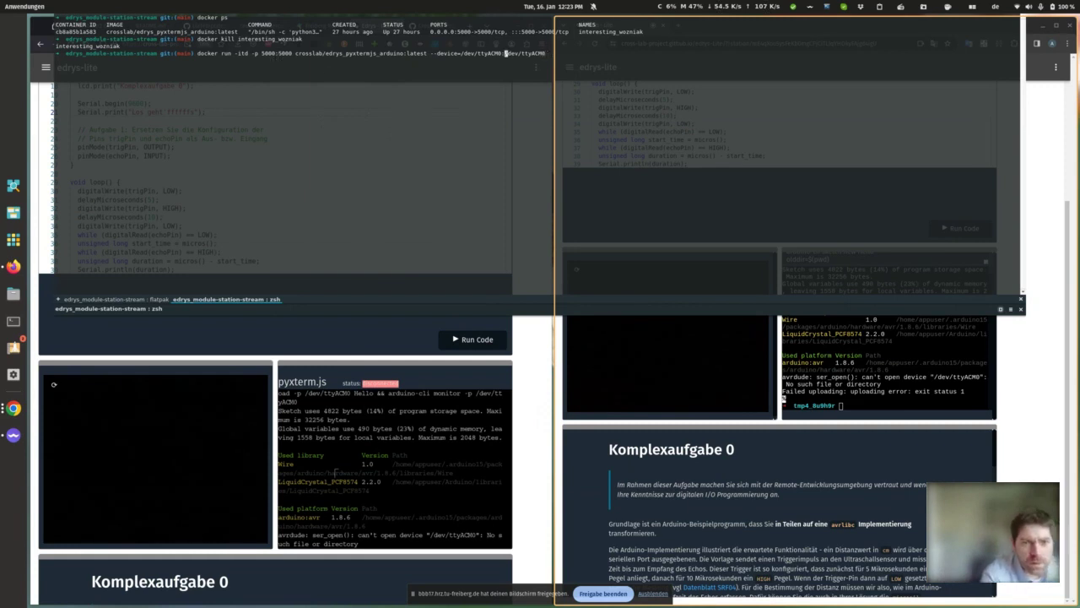
pyautogui.press('Left')
pyautogui.press('Left')
pyautogui.press('Left')
pyautogui.press('Left')
pyautogui.press('Left')
pyautogui.press('Left')
pyautogui.press('Left')
pyautogui.press('Left')
pyautogui.press('Left')
pyautogui.press('Left')
pyautogui.press('Left')
pyautogui.press('Left')
pyautogui.press('Left')
pyautogui.press('Left')
pyautogui.press('Left')
pyautogui.press('Left')
pyautogui.press('Left')
pyautogui.press('Left')
pyautogui.press('Left')
pyautogui.press('Left')
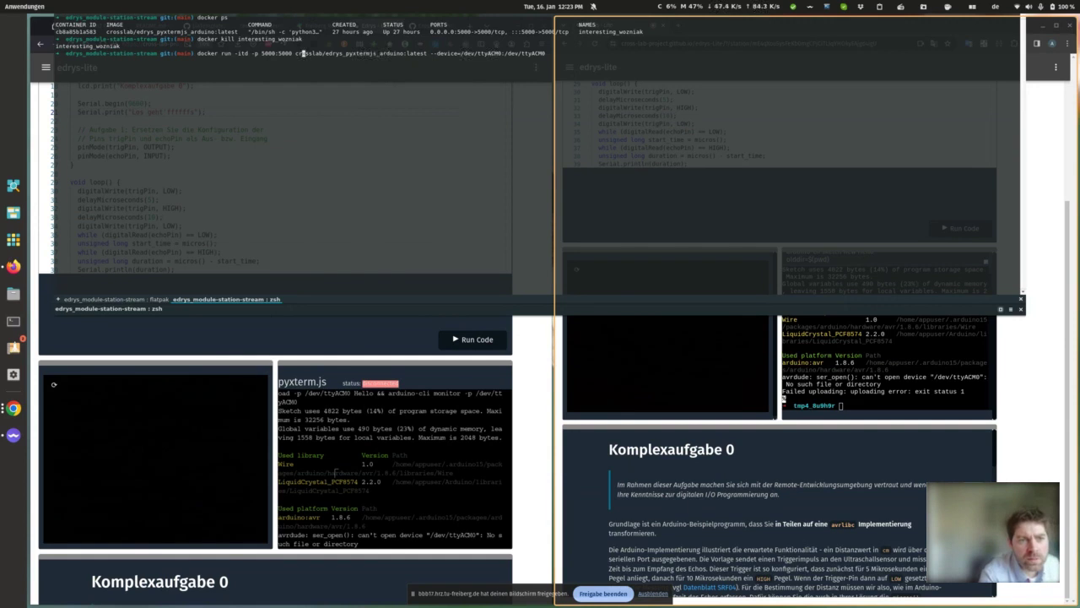
pyautogui.press('Left')
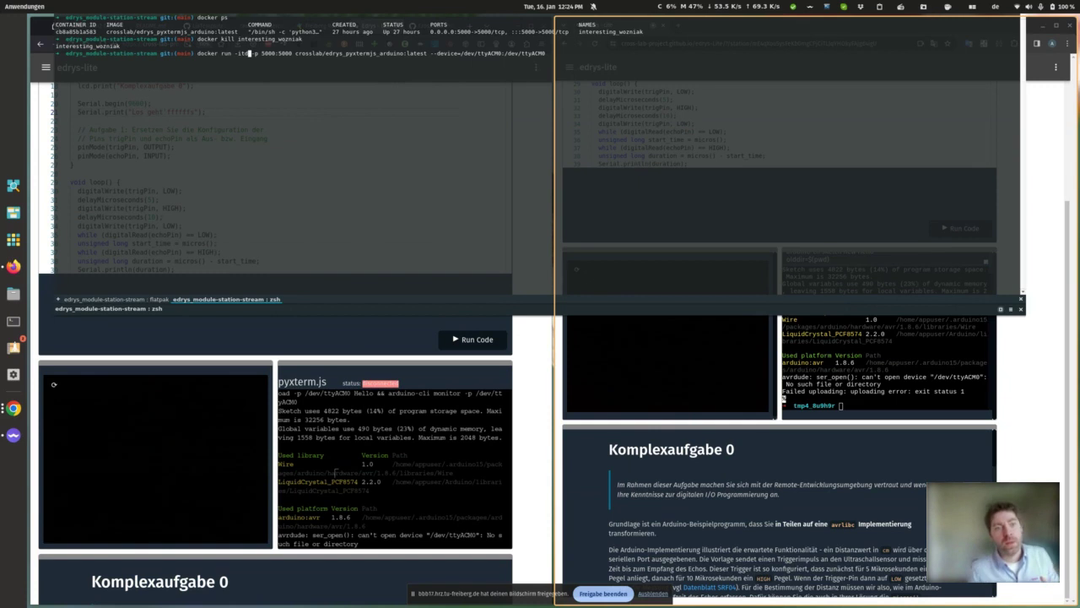
pyautogui.press('BackSpace')
pyautogui.press('Right')
pyautogui.press('Right')
pyautogui.press('Right')
pyautogui.press('Right')
pyautogui.press('Right')
pyautogui.press('Right')
pyautogui.press('Right')
pyautogui.press('Right')
pyautogui.press('Right')
pyautogui.press('Right')
pyautogui.press('Right')
pyautogui.press('Right')
pyautogui.press('Right')
pyautogui.press('Right')
pyautogui.press('Right')
pyautogui.press('Right')
pyautogui.press('Right')
pyautogui.press('Right')
pyautogui.press('Right')
pyautogui.press('Right')
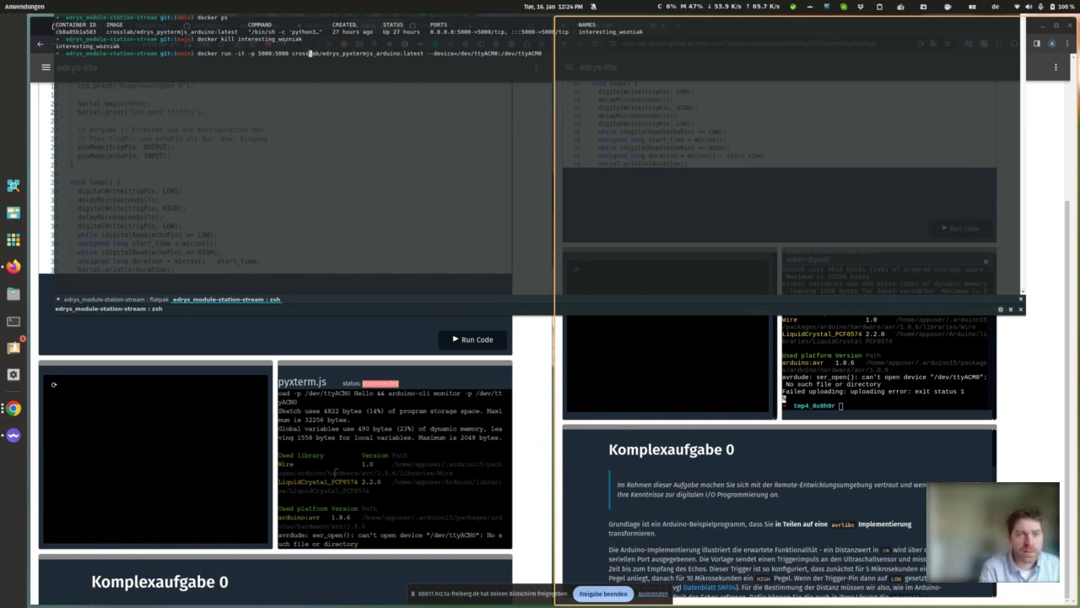
pyautogui.press('Right')
pyautogui.press('Right')
pyautogui.press('Right')
pyautogui.press('Right')
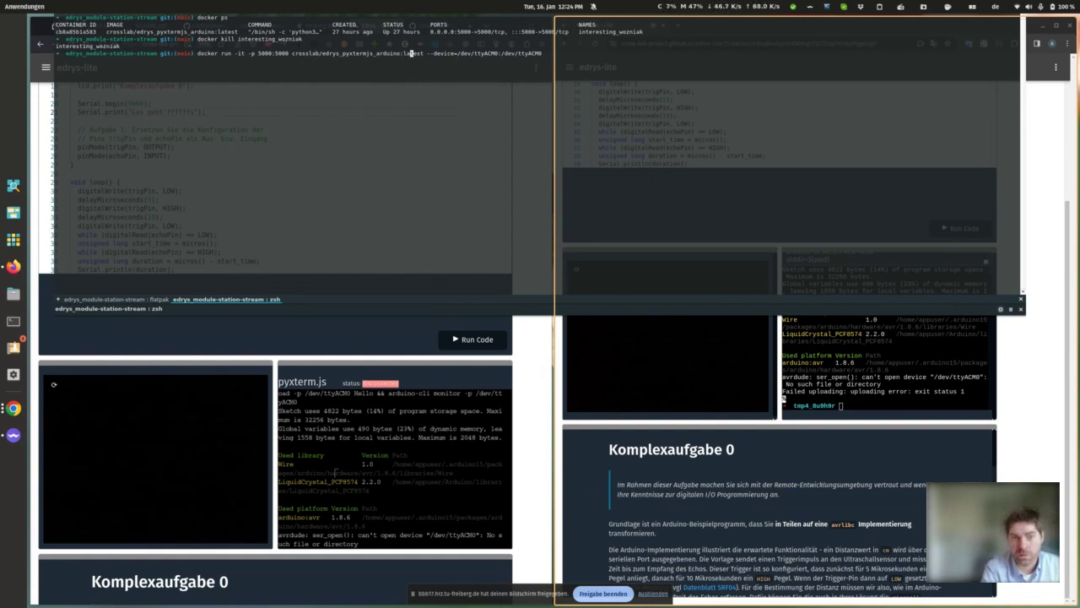
pyautogui.press('Return')
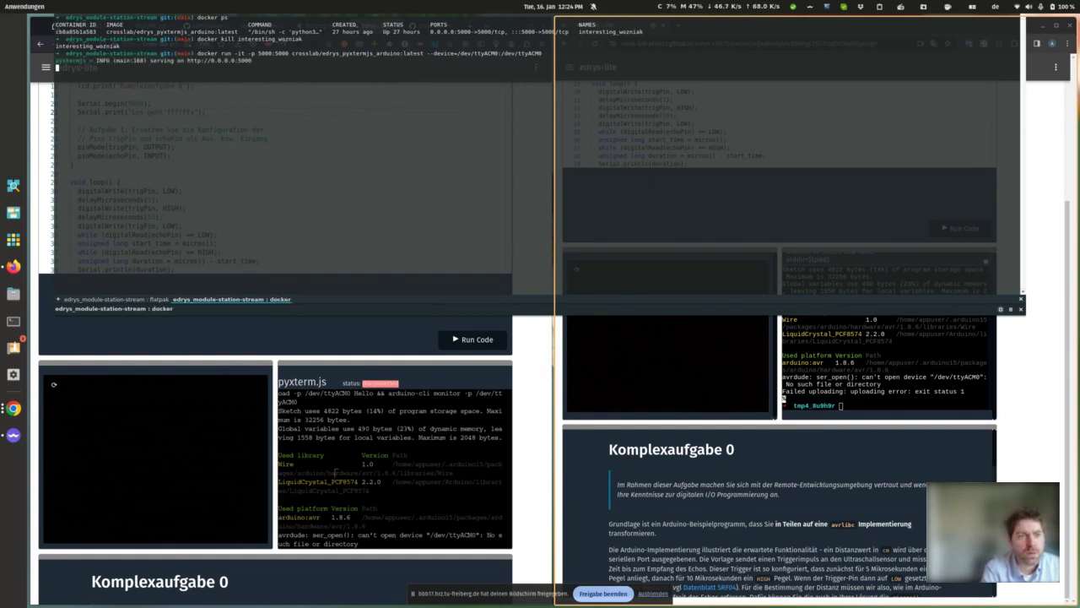
pyautogui.press('F12')
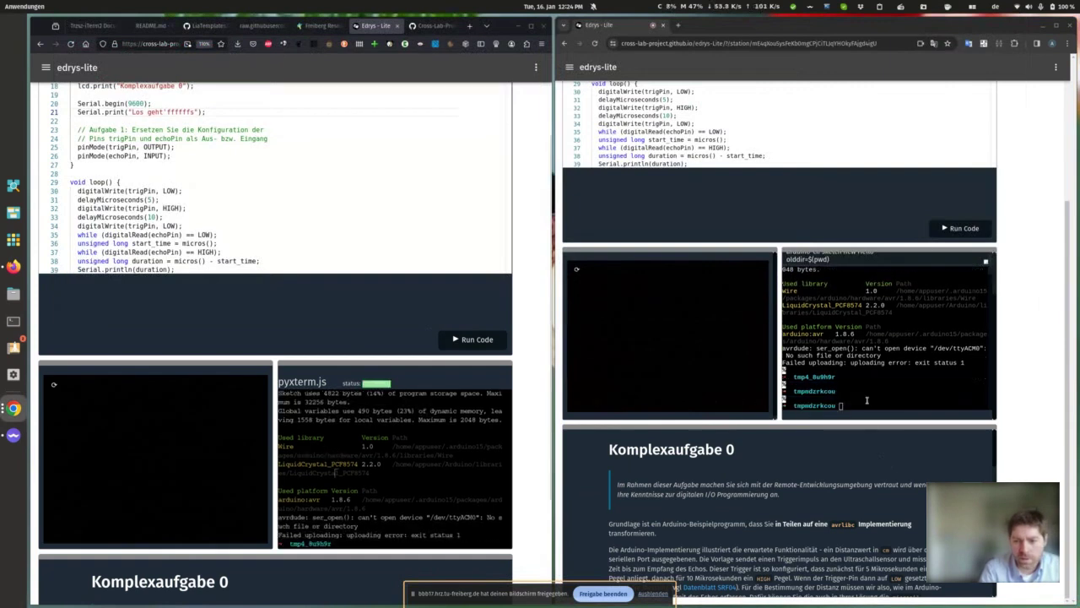
# Step: Try the station's reconnected terminal and run the Arduino code from the room again
pyautogui.write('s')
pyautogui.press('Return')
pyautogui.click(475, 339)
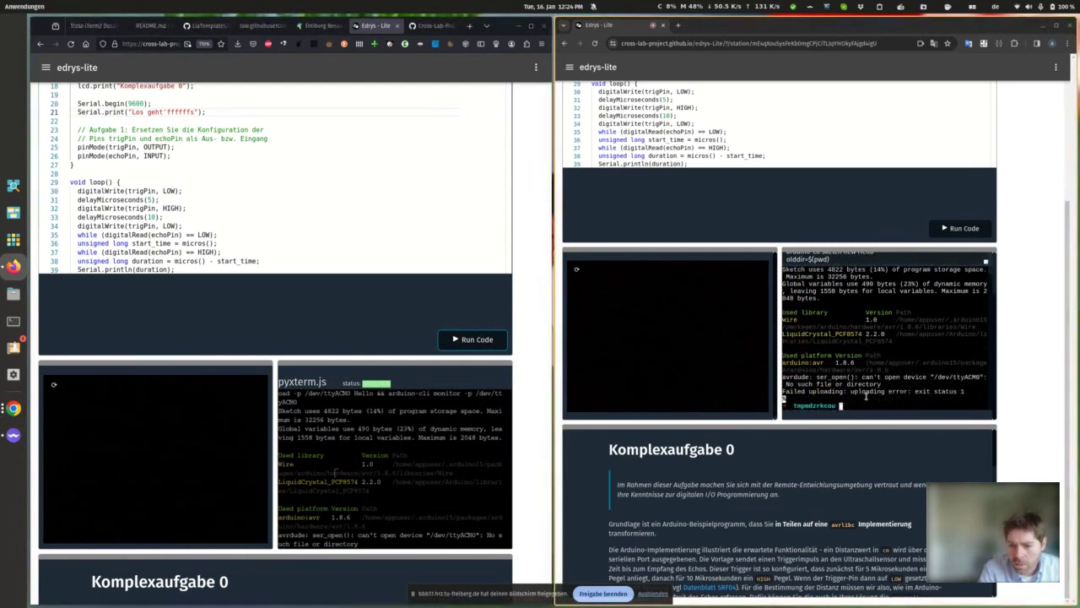
pyautogui.click(867, 392)
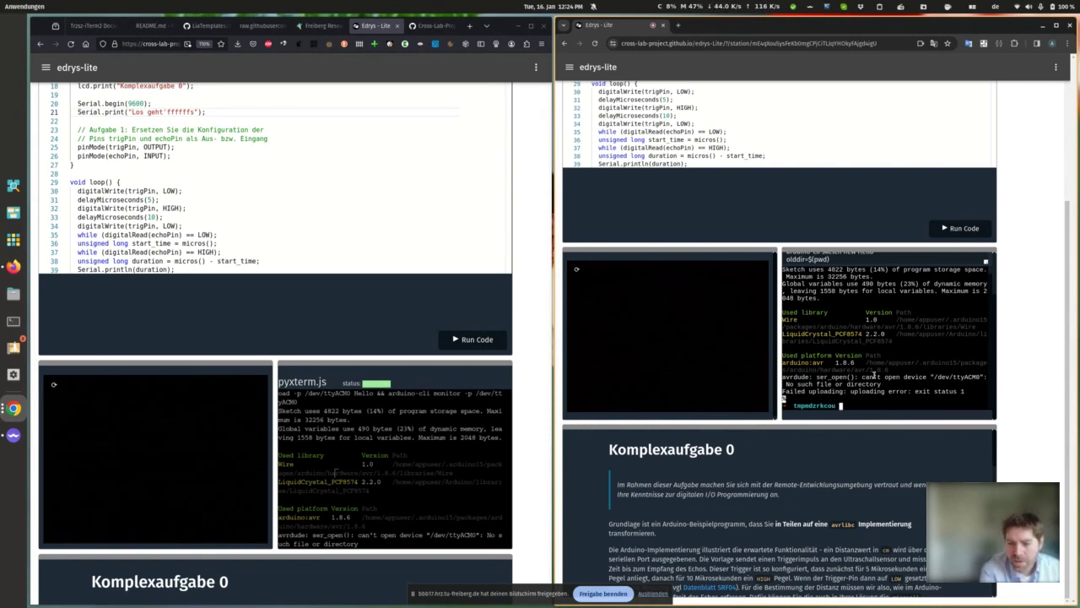
pyautogui.write('dzrkcou /')
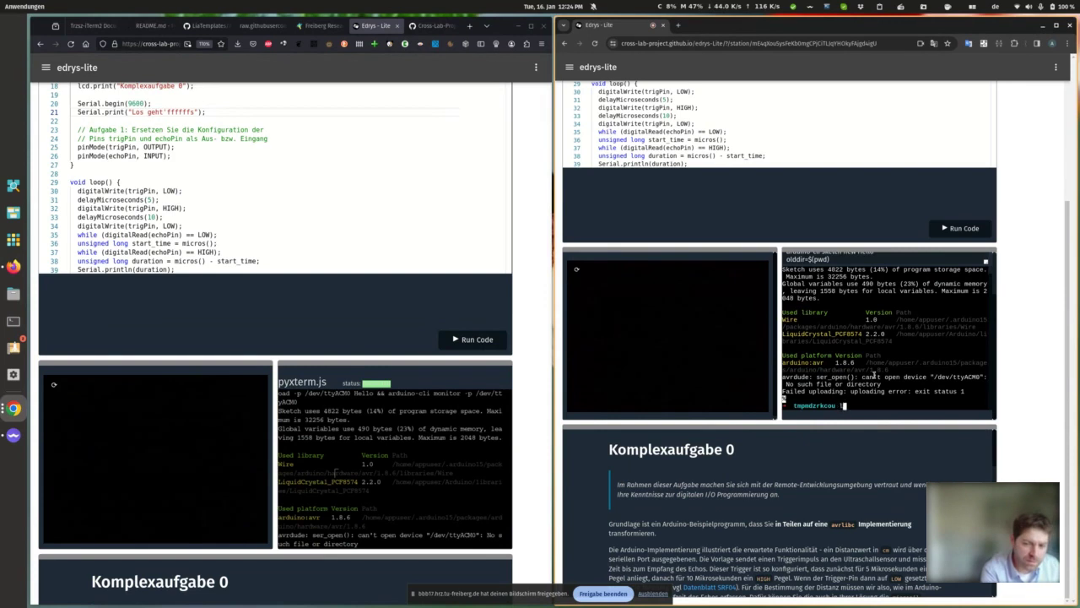
pyautogui.write('de')
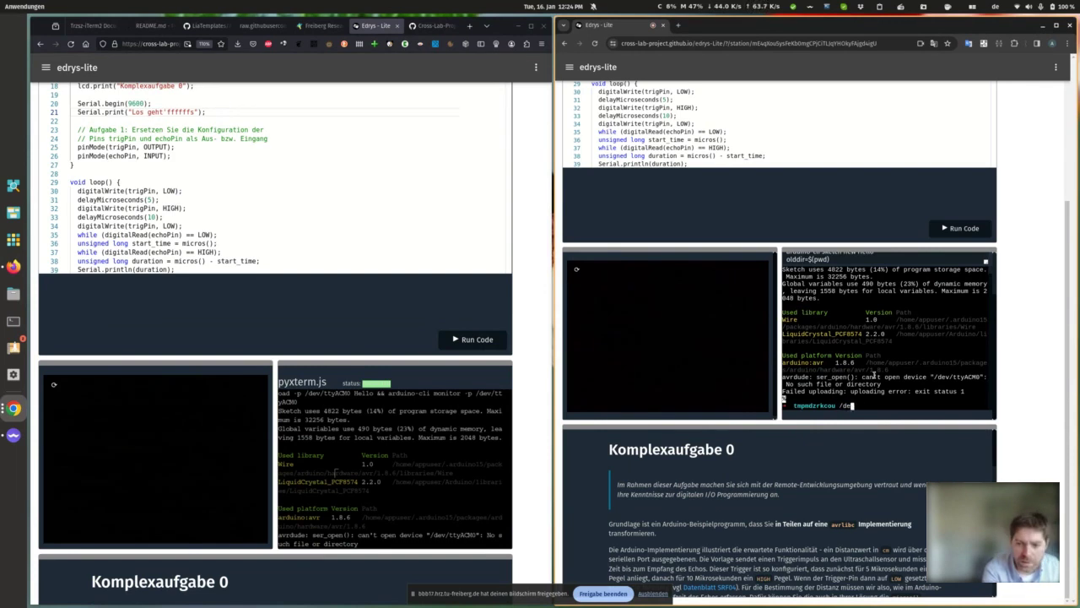
pyautogui.write('v/tty')
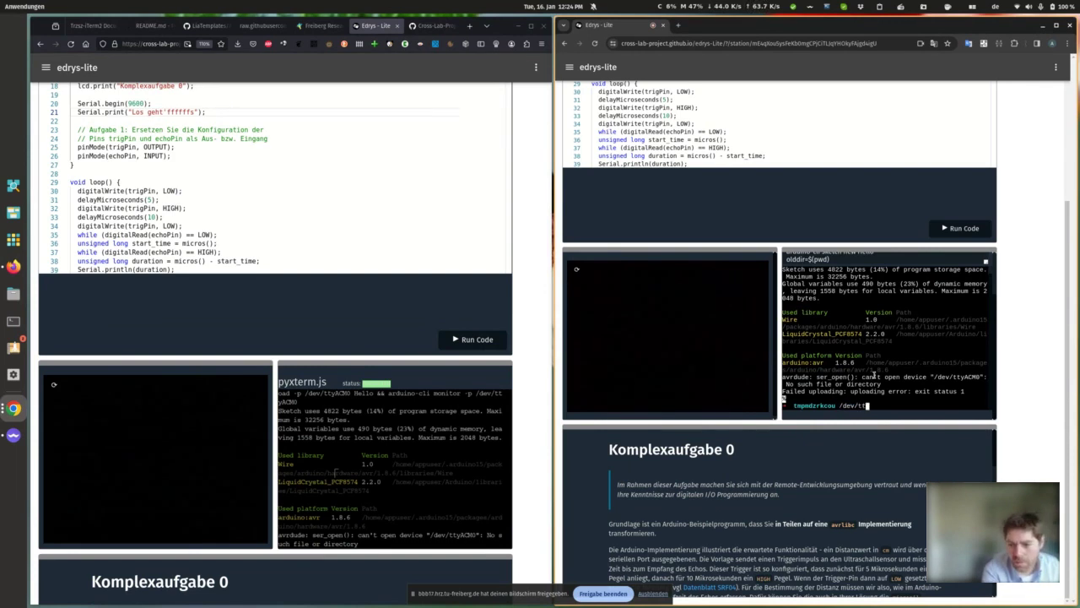
pyautogui.press('BackSpace')
pyautogui.press('BackSpace')
pyautogui.press('BackSpace')
pyautogui.press('BackSpace')
pyautogui.press('BackSpace')
pyautogui.press('BackSpace')
pyautogui.press('BackSpace')
pyautogui.press('BackSpace')
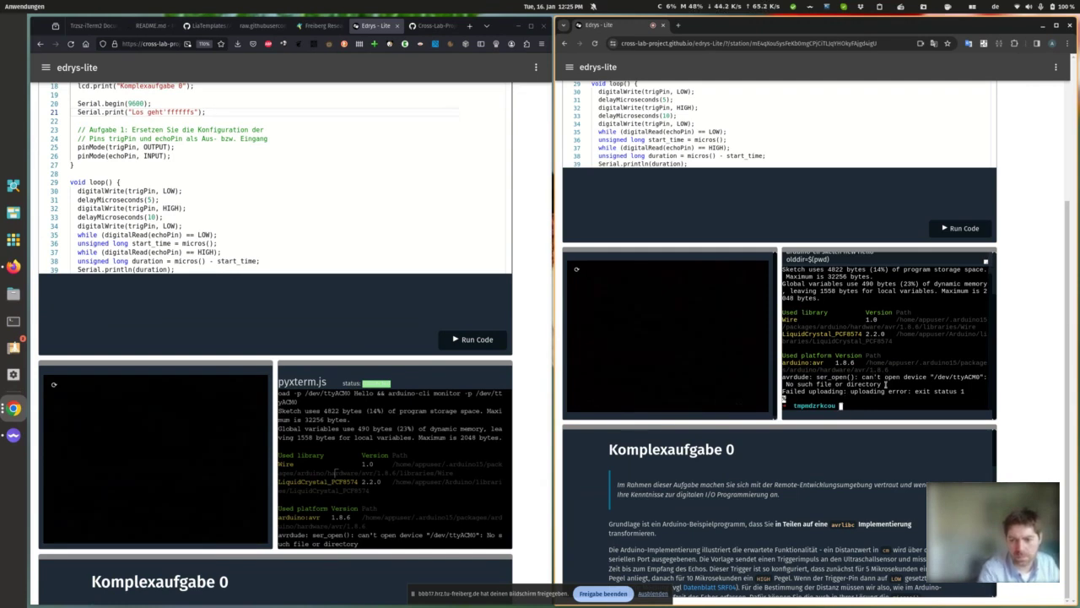
# Step: Rerun the arduino-cli compile, upload and monitor command for the Hello sketch on /dev/ttyACM0 in the station's terminal
pyautogui.press('Up')
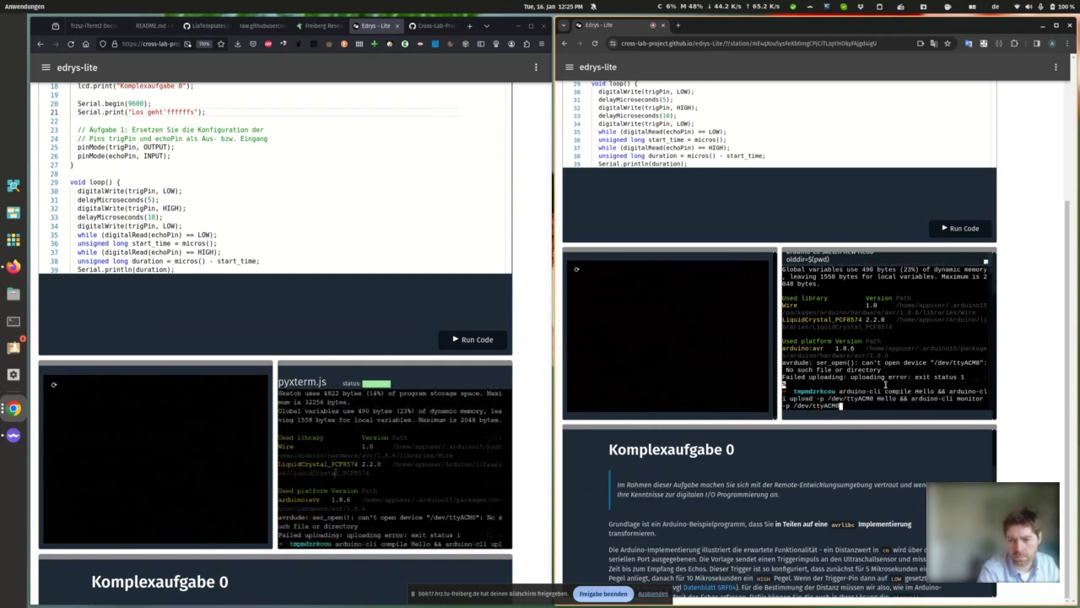
pyautogui.press('Return')
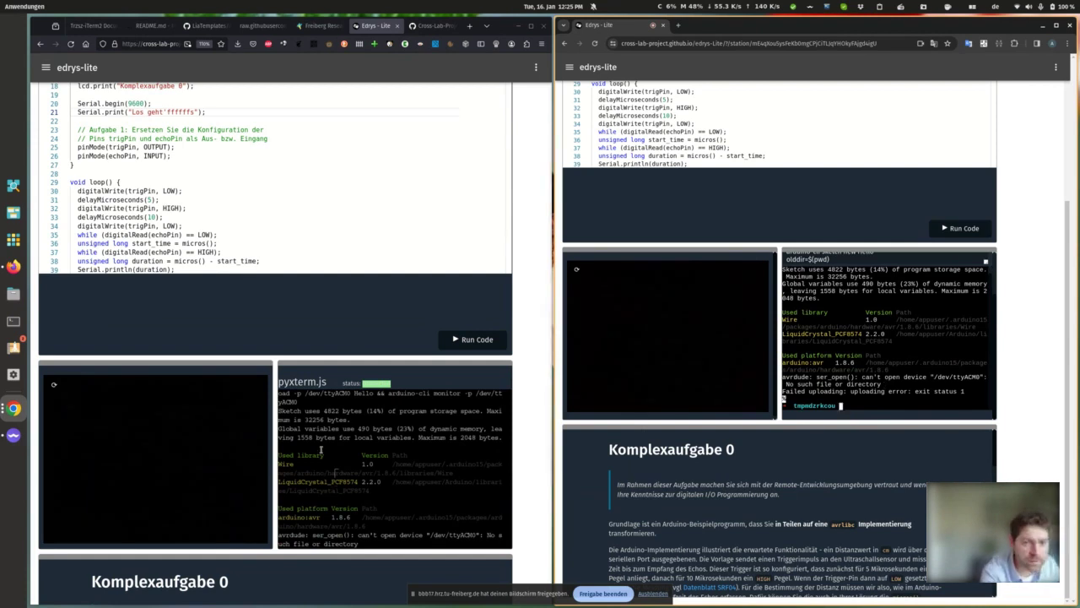
# Step: Stop the running Docker container in the drop-down terminal and change to the parent directory
pyautogui.press('F12')
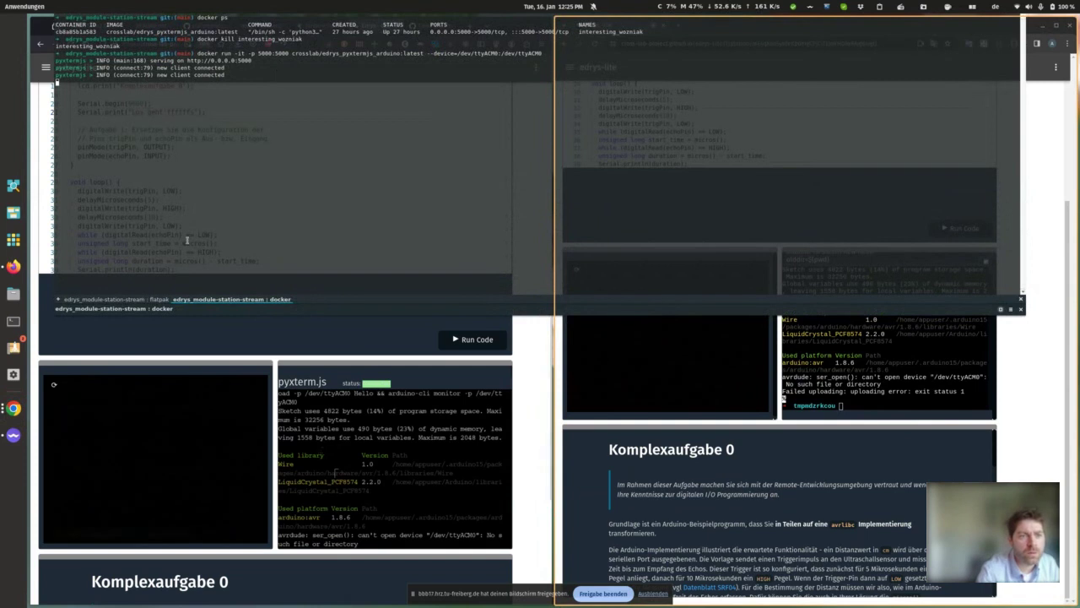
pyautogui.hotkey('ctrl', 'c')
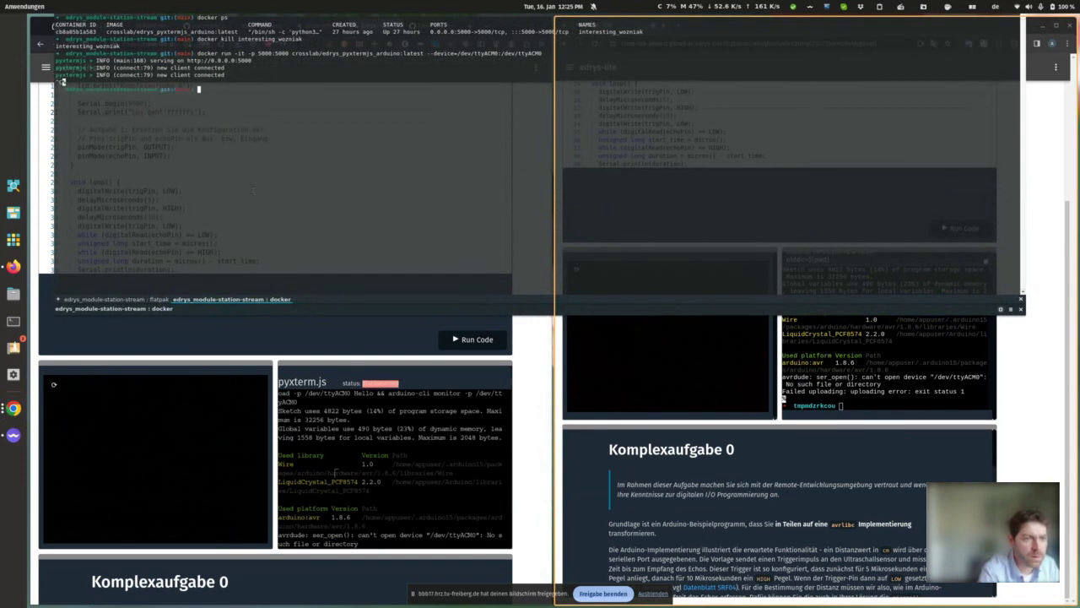
pyautogui.write('..')
pyautogui.press('Return')
pyautogui.write('cd')
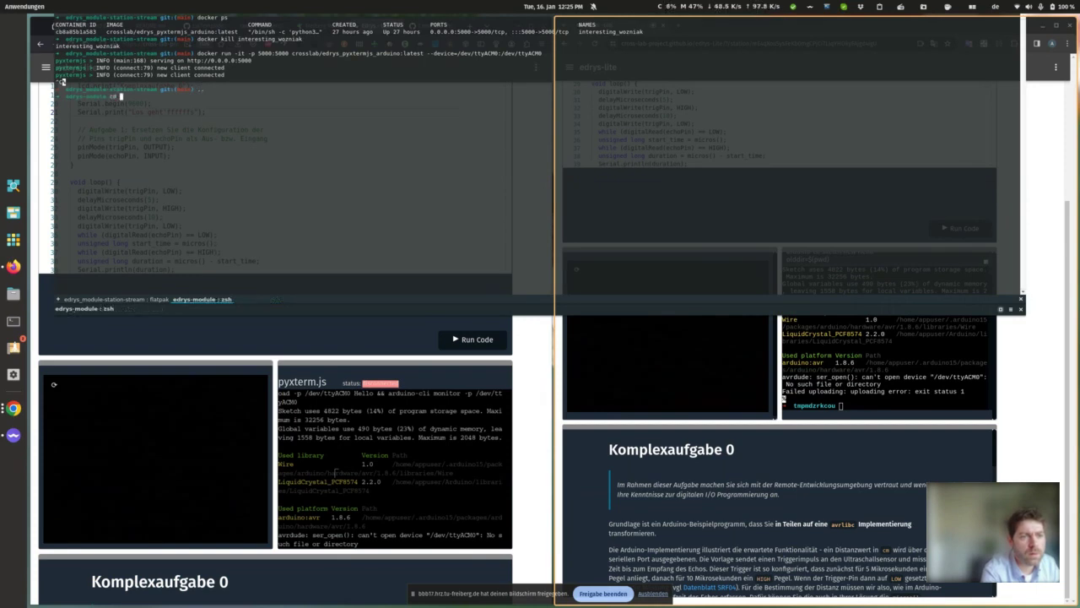
pyautogui.write(' edrys')
pyautogui.press('Tab')
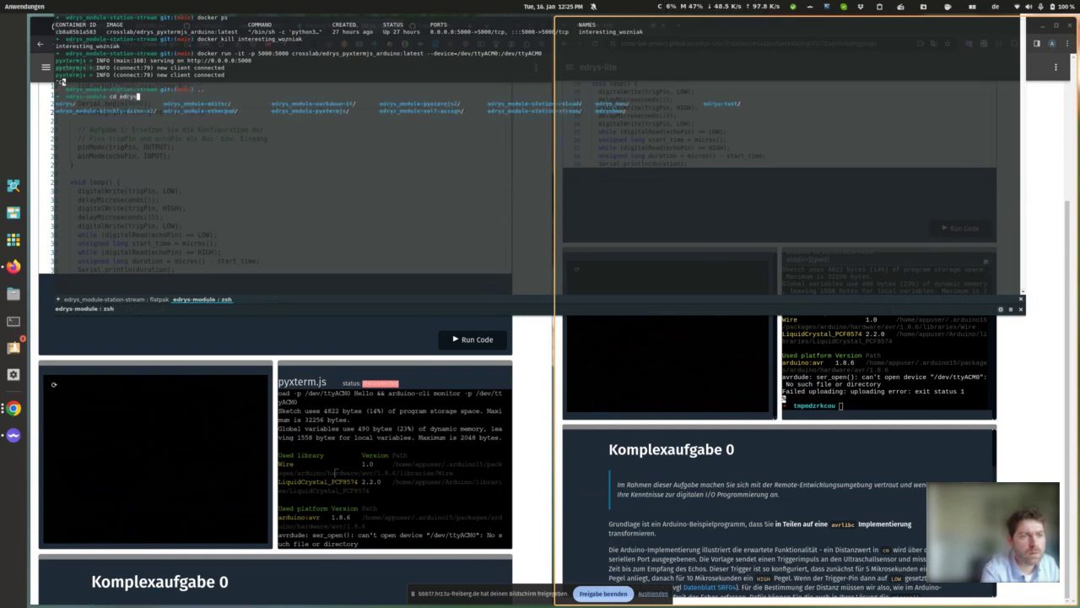
pyautogui.write('-mod')
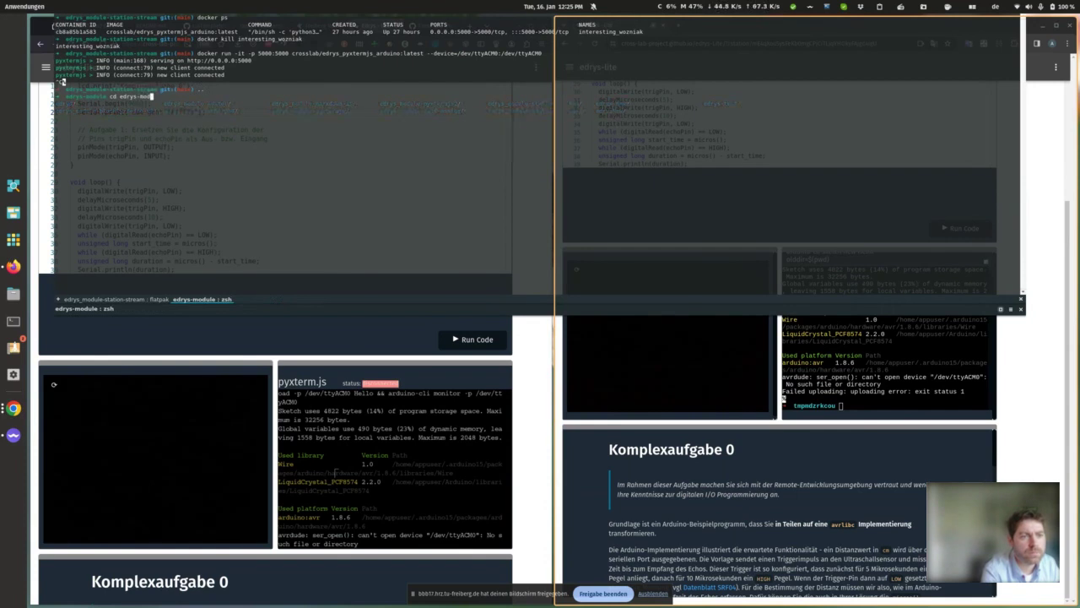
pyautogui.press('BackSpace')
pyautogui.press('BackSpace')
pyautogui.press('BackSpace')
pyautogui.press('BackSpace')
pyautogui.write('_mo')
pyautogui.press('Tab')
pyautogui.press('Tab')
pyautogui.press('Tab')
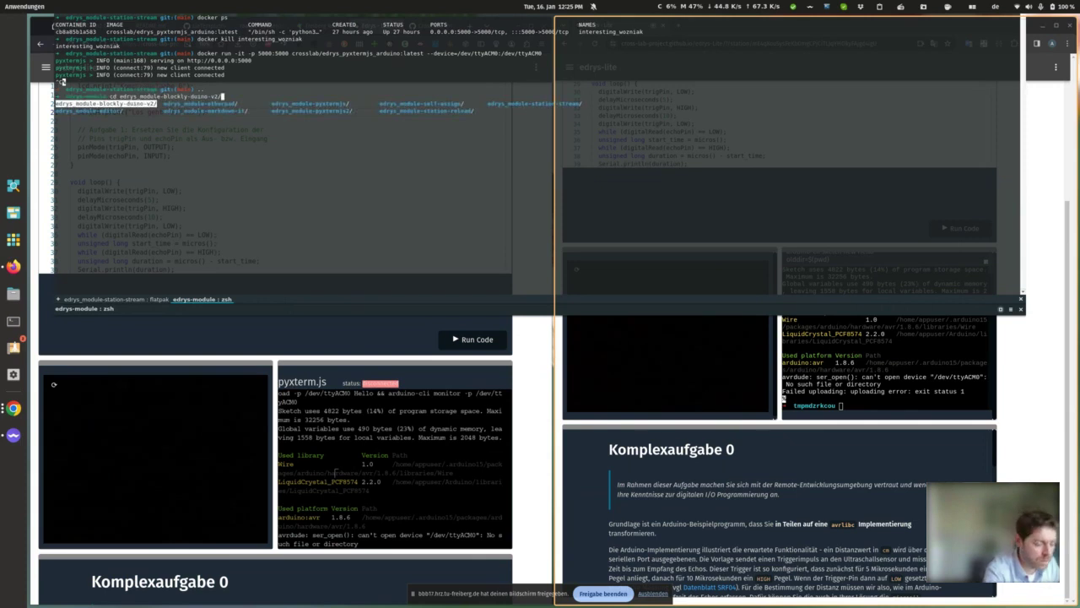
# Step: Hide the drop-down terminal, return to the class overview and open the second Komplexaufgabe 0 class
pyautogui.press('F12')
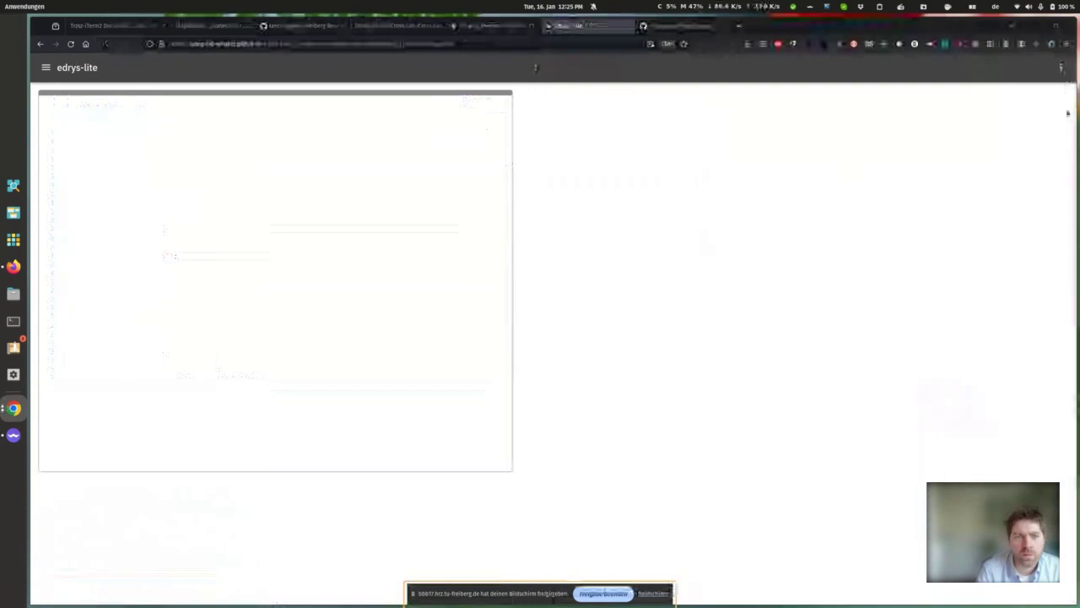
pyautogui.click(74, 68)
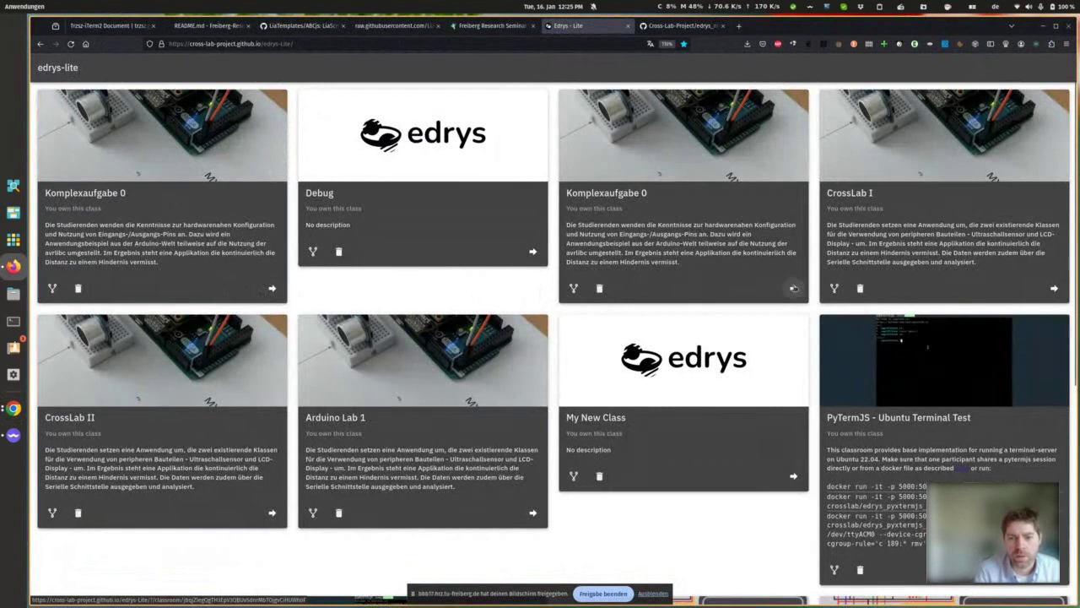
pyautogui.click(793, 288)
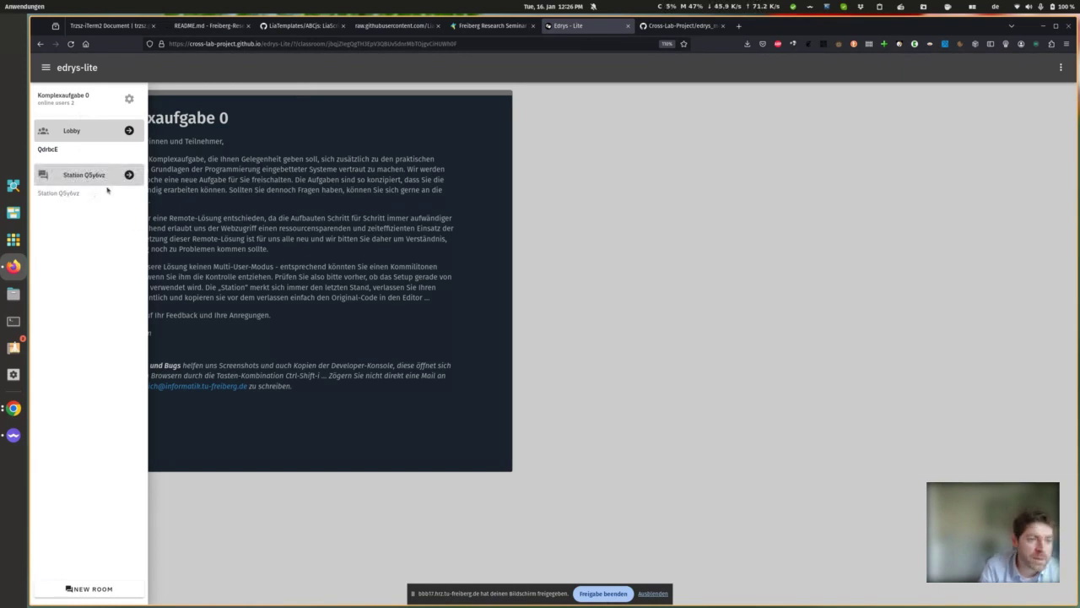
# Step: Enter the Station Q5y6vz room and close the room sidebar to see the lab
pyautogui.click(129, 175)
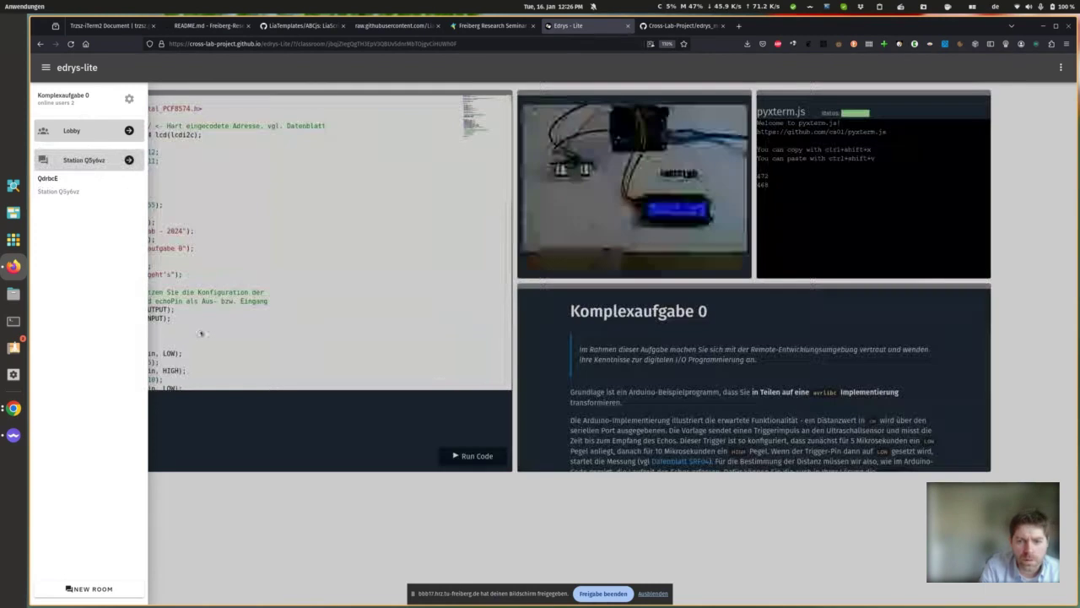
pyautogui.click(1053, 278)
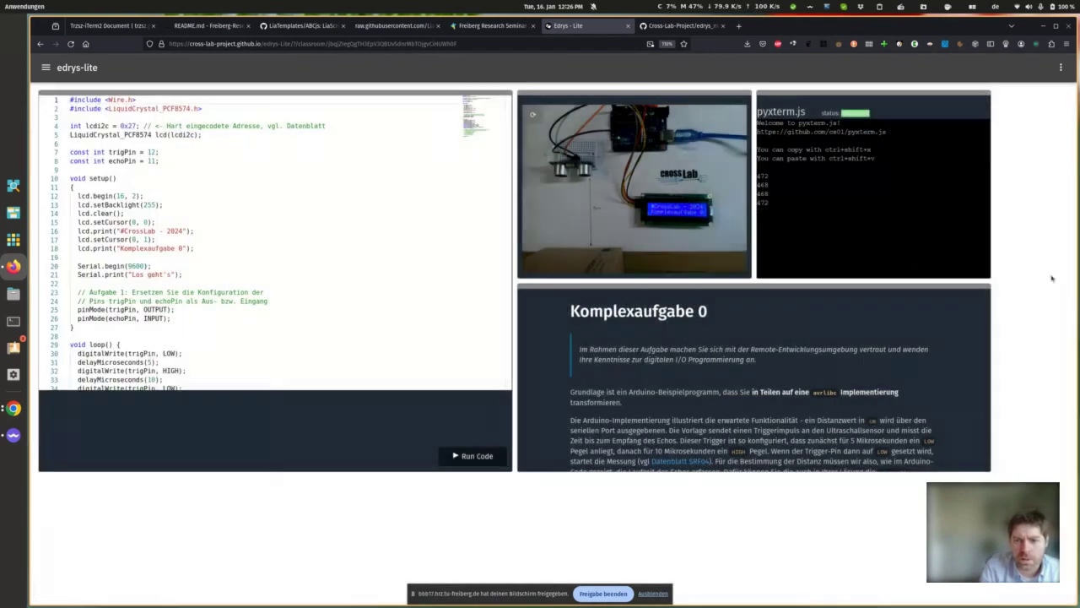
pyautogui.click(42, 67)
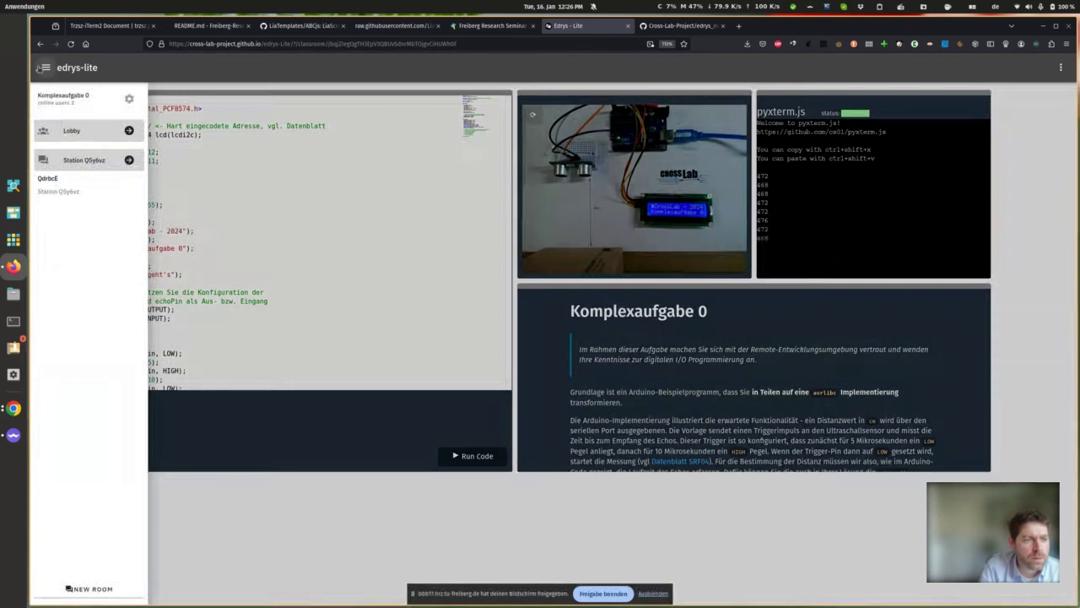
pyautogui.click(42, 67)
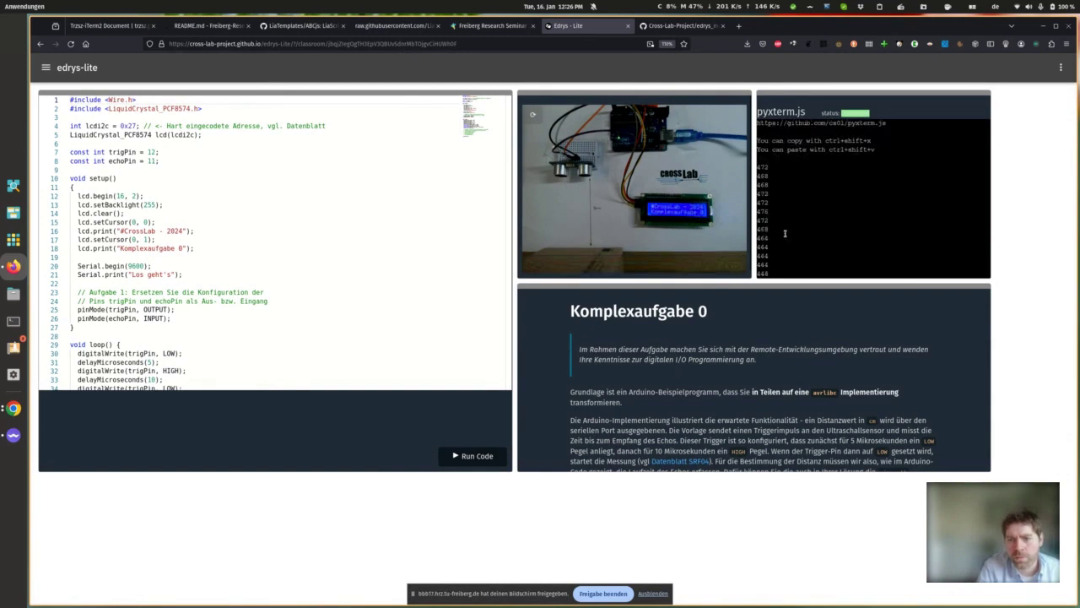
# Step: Interrupt the serial monitor, change the LCD text in line 16 to "#CrossLab - 20XX" and run the code
pyautogui.hotkey('ctrl', 'c')
pyautogui.click(177, 231)
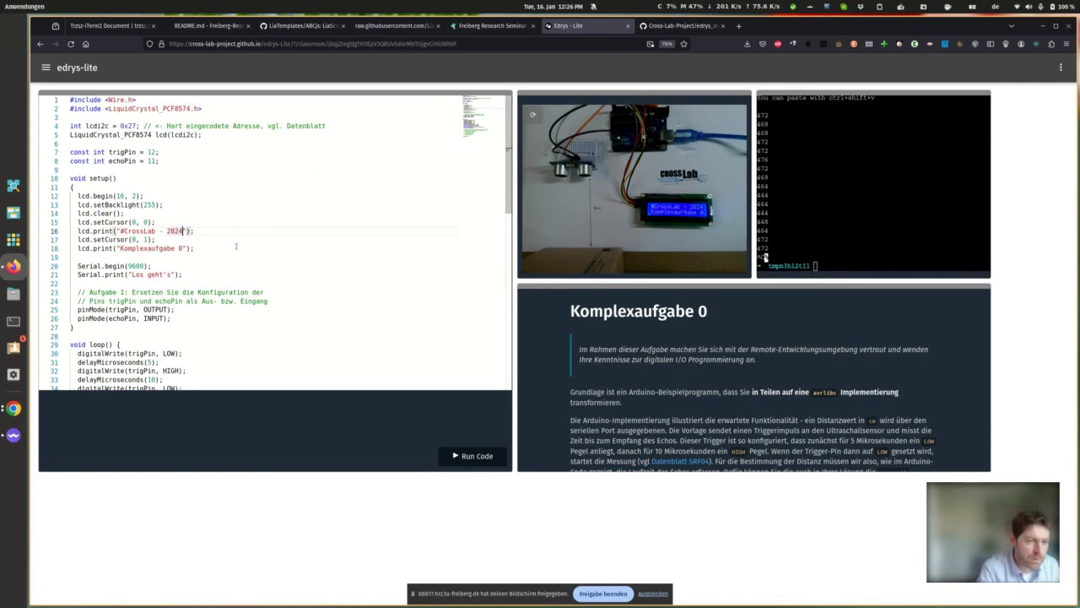
pyautogui.press('BackSpace')
pyautogui.press('Delete')
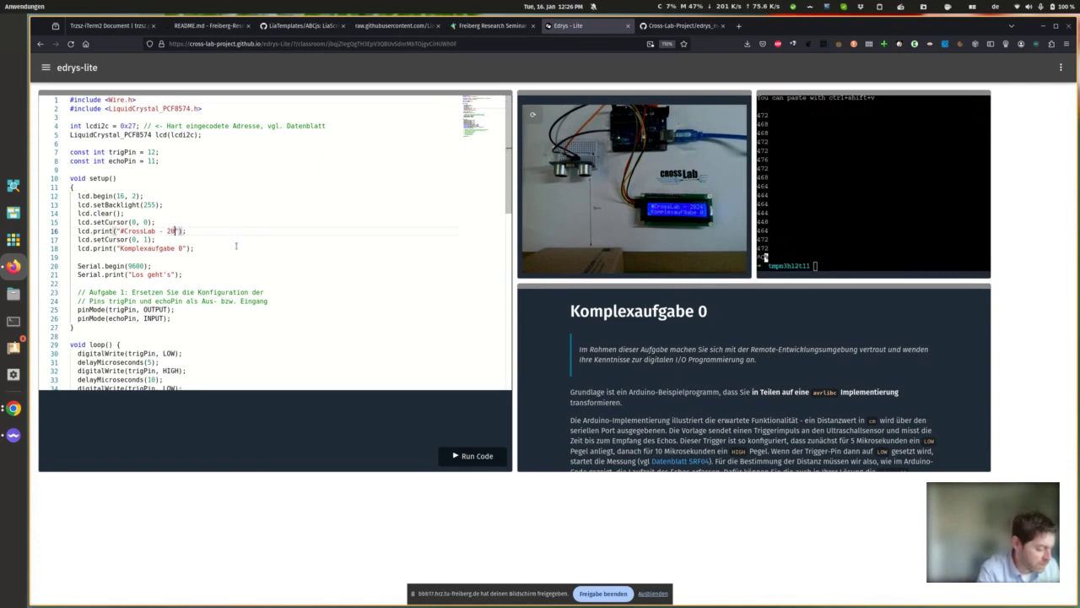
pyautogui.write('XX')
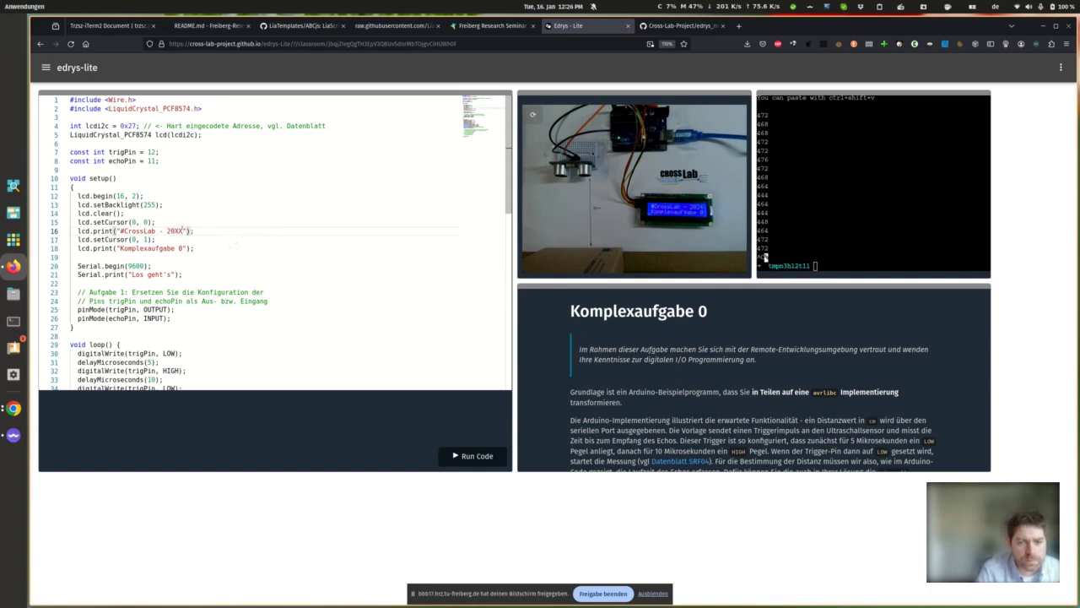
pyautogui.click(463, 457)
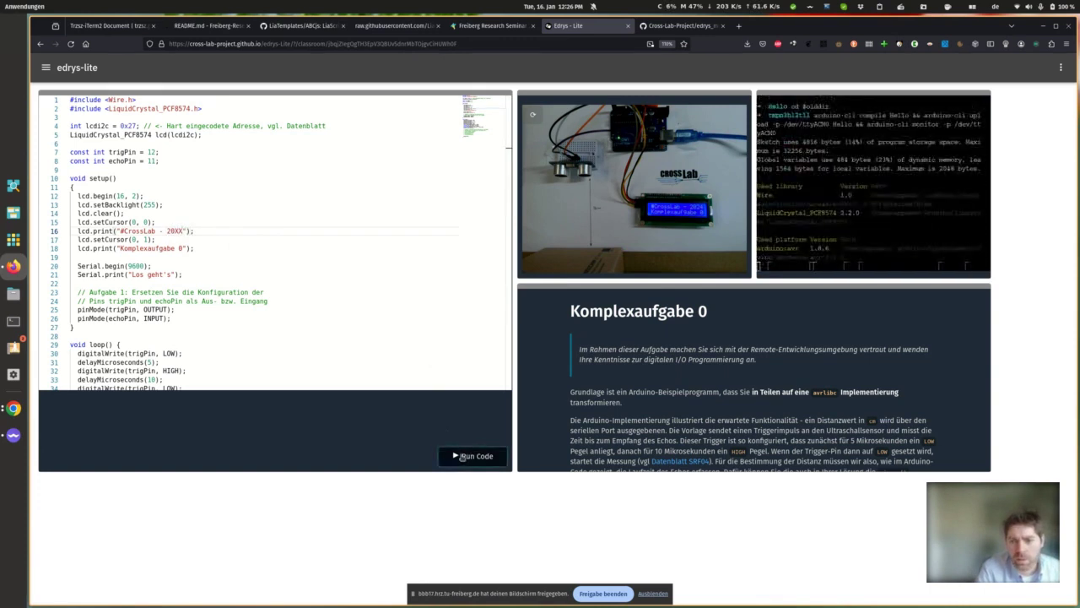
pyautogui.moveTo(672, 216)
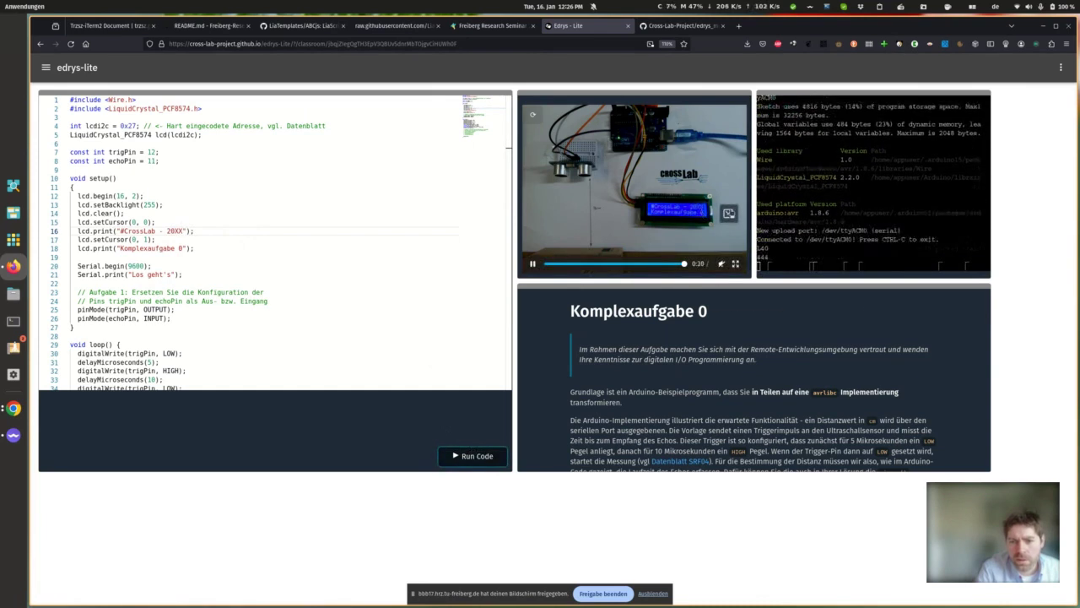
pyautogui.click(728, 213)
pyautogui.moveTo(602, 324); pyautogui.dragTo(0, 26)
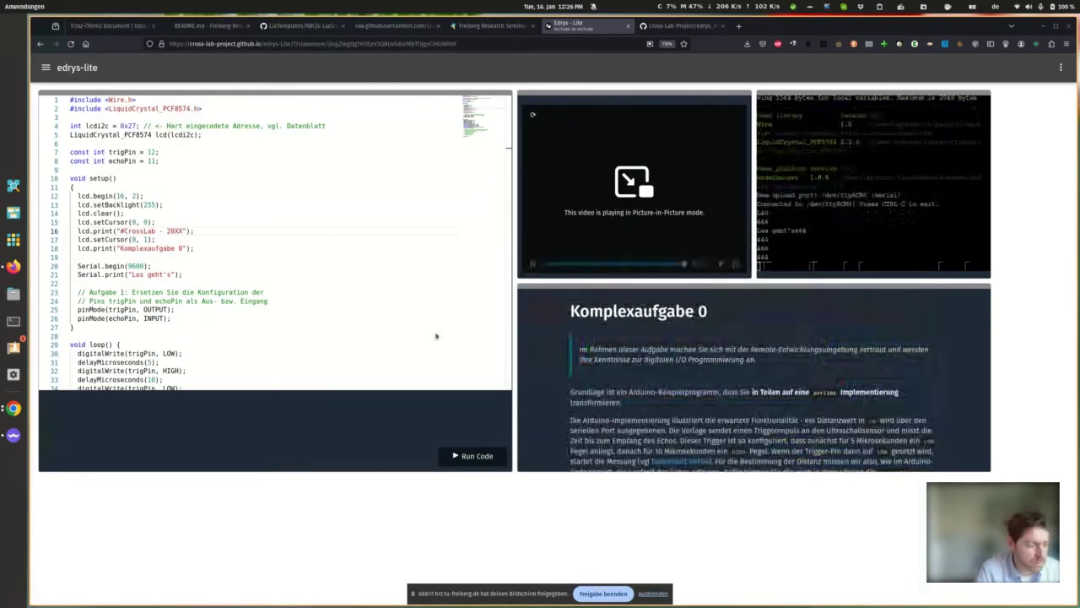
pyautogui.press('super')
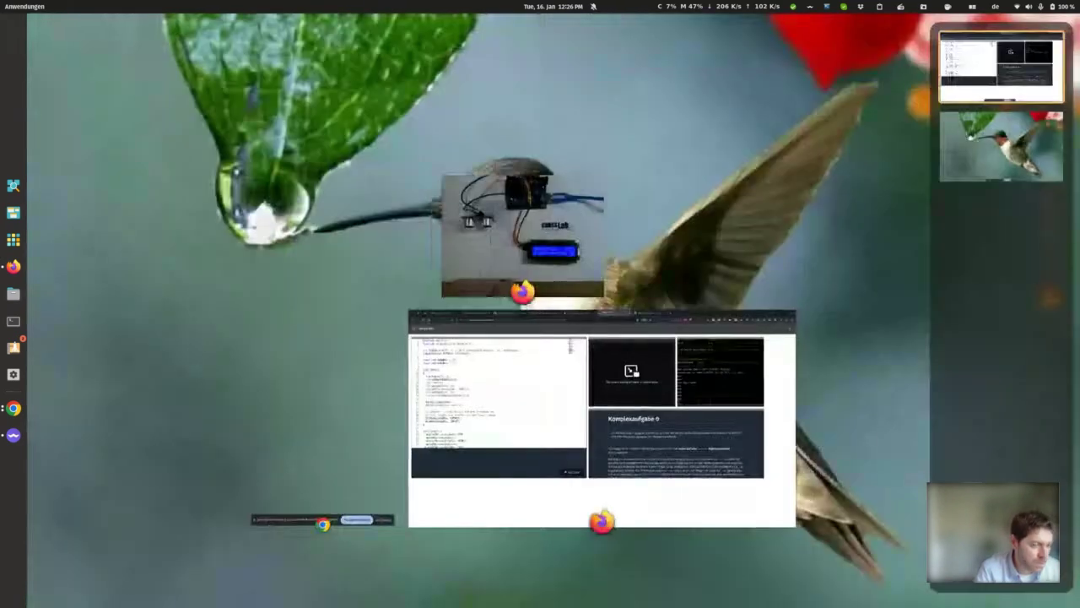
pyautogui.press('super')
pyautogui.press('super')
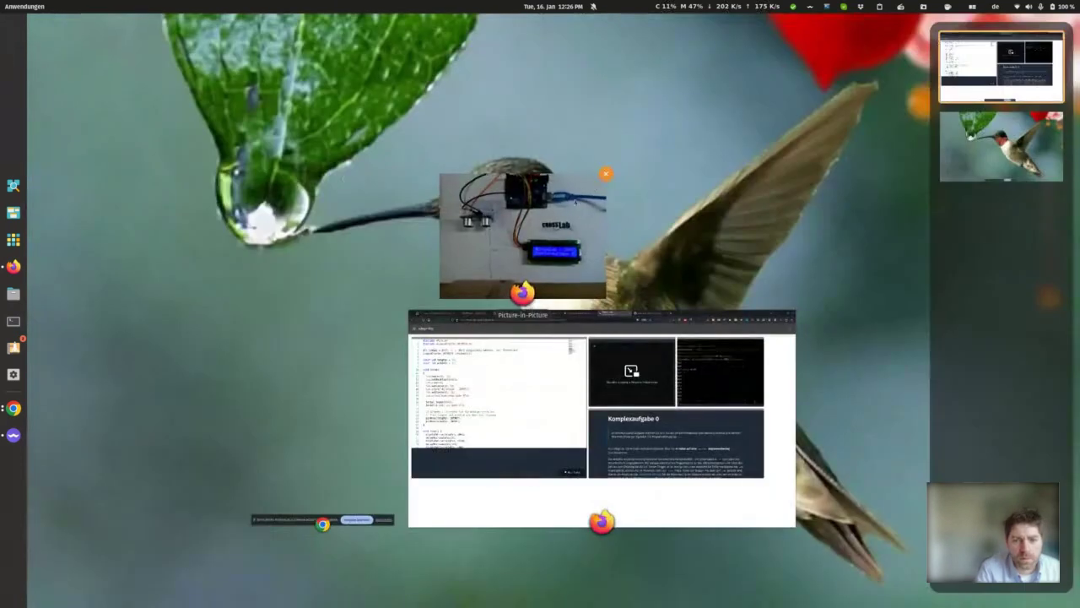
pyautogui.click(602, 173)
pyautogui.press('super')
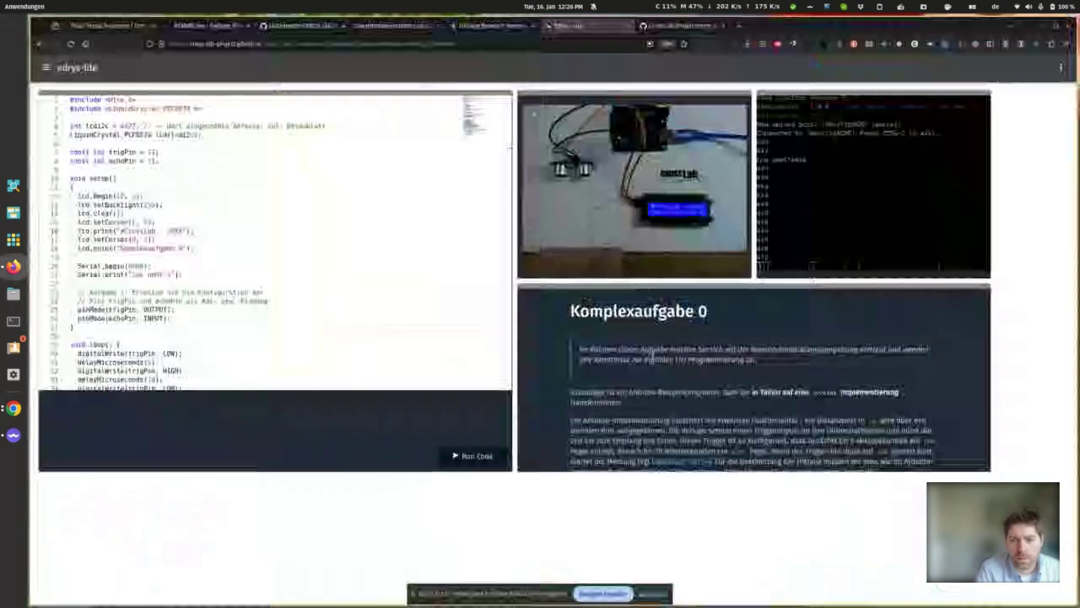
# Step: Show the webcam stream enlarged in picture-in-picture to examine the LCD, and close that window
pyautogui.click(735, 184)
pyautogui.moveTo(999, 506); pyautogui.dragTo(566, 304)
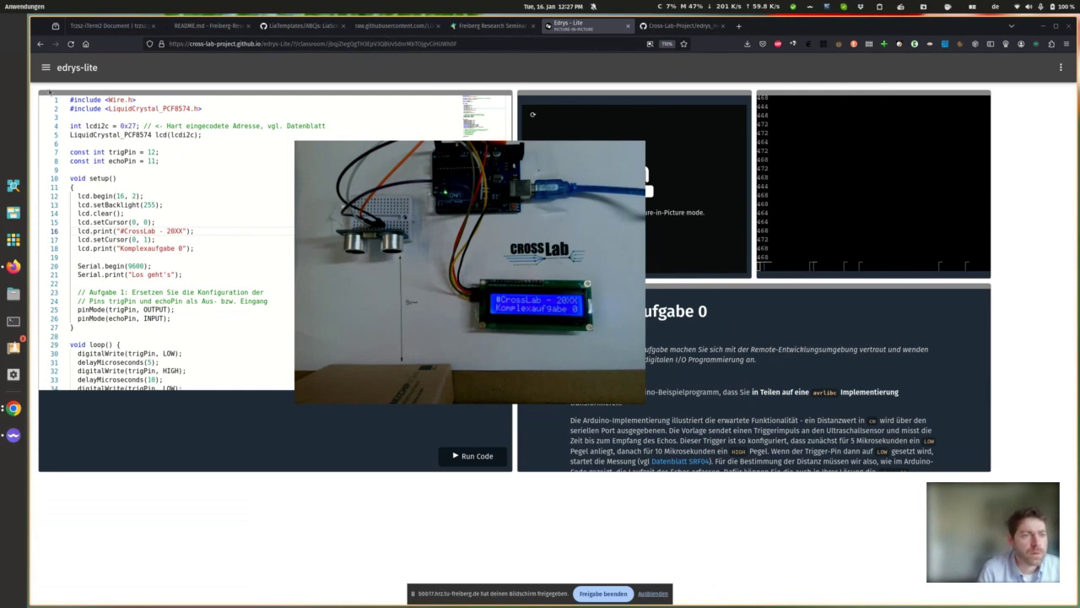
pyautogui.click(631, 155)
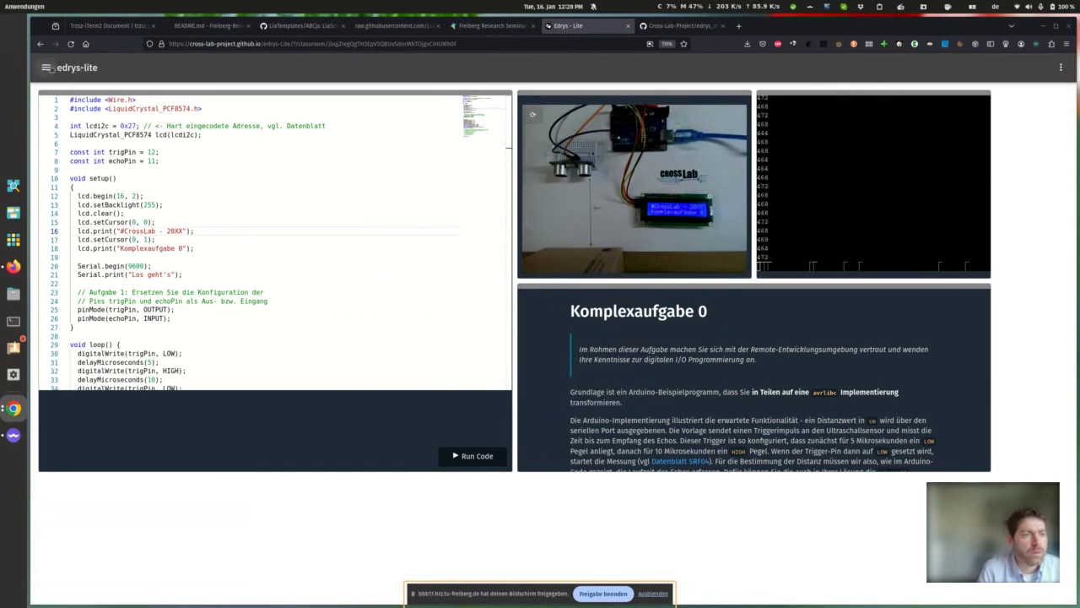
# Step: Open the class settings of Komplexaufgabe 0 from the room sidebar and show the sharing options
pyautogui.click(46, 68)
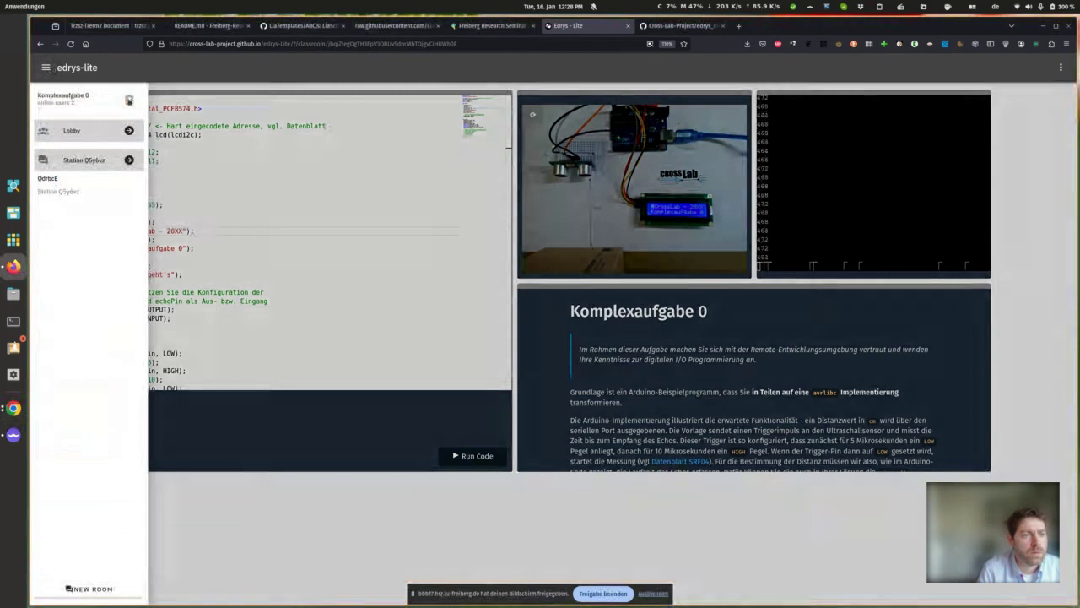
pyautogui.click(132, 100)
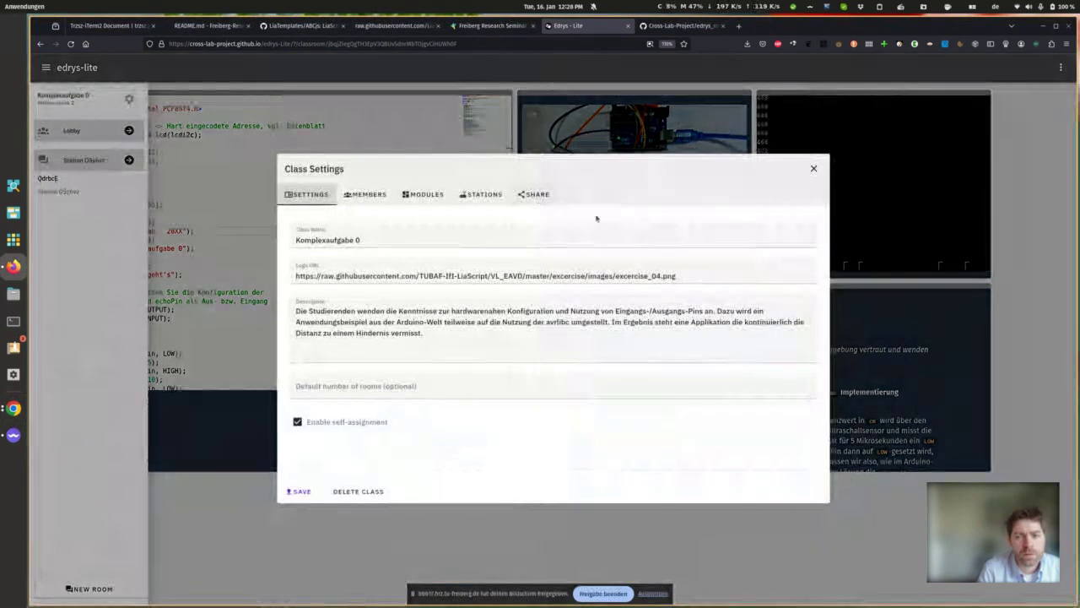
pyautogui.click(813, 169)
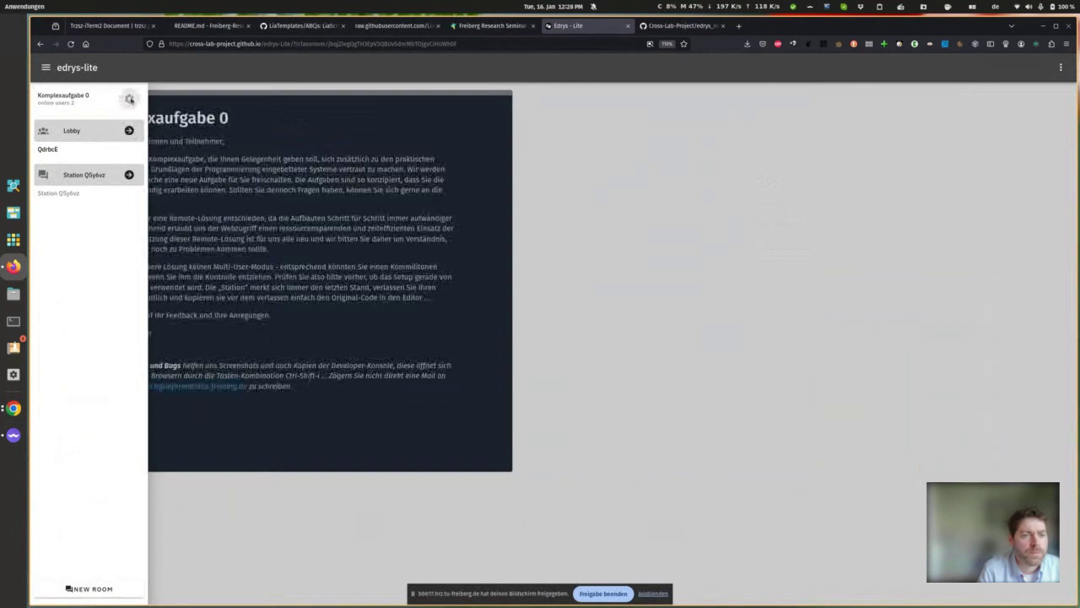
pyautogui.click(129, 99)
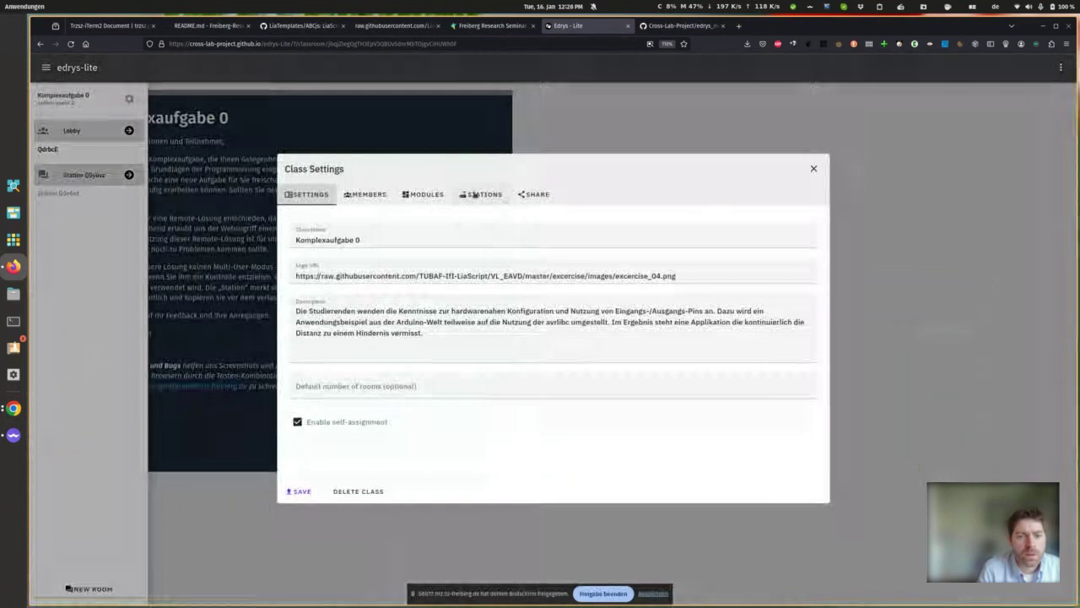
pyautogui.click(542, 195)
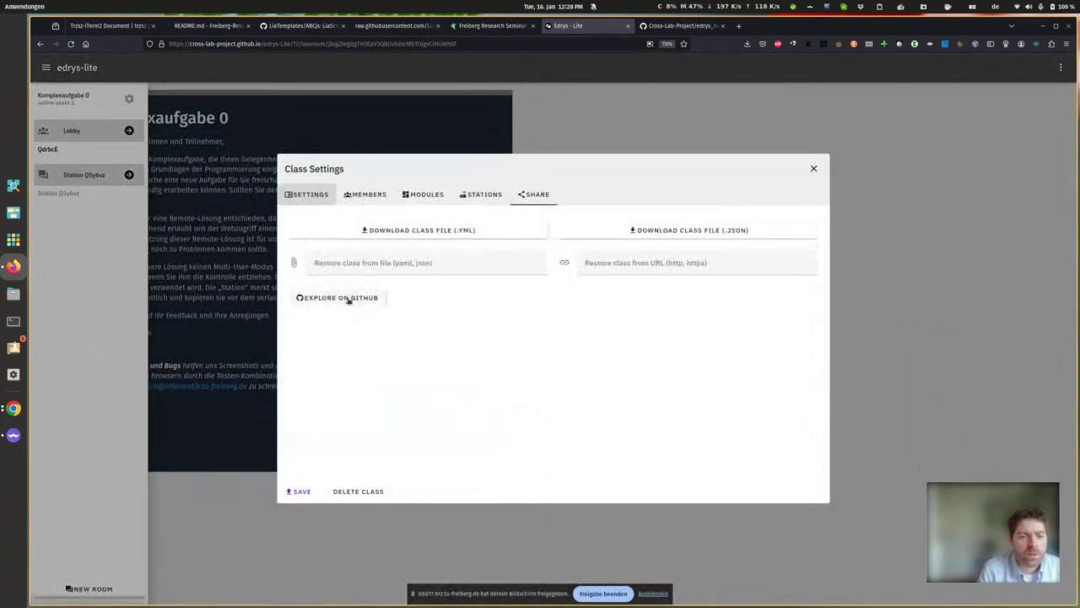
# Step: Explore the shared classrooms on GitHub and open the edrys_module-pyxtermjs repository
pyautogui.click(360, 297)
pyautogui.scroll(-4, 278, 426)
pyautogui.scroll(4, 295, 413)
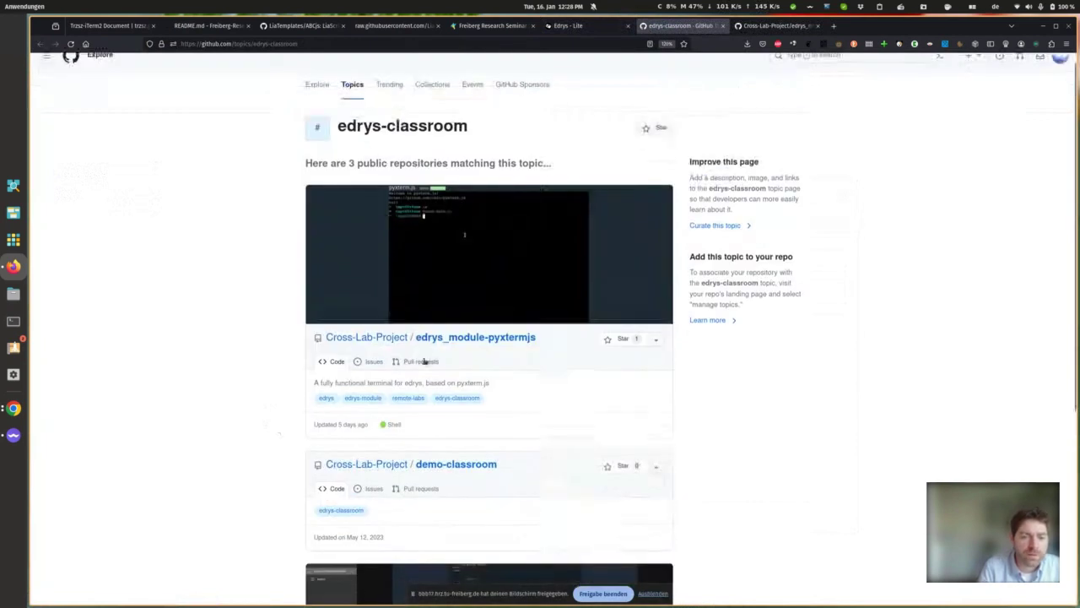
pyautogui.click(490, 338)
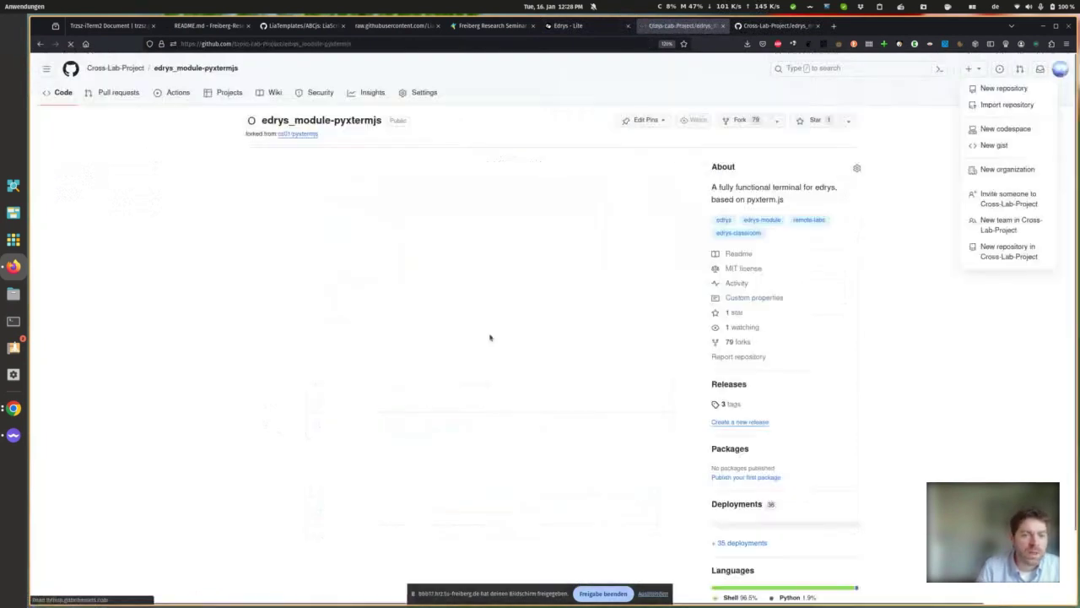
# Step: Examine the README's Docker and Edrys - Classroom sections, highlighting the laboratory.yaml configuration URL before clearing the selection
pyautogui.scroll(-5, 489, 342)
pyautogui.scroll(-15, 488, 342)
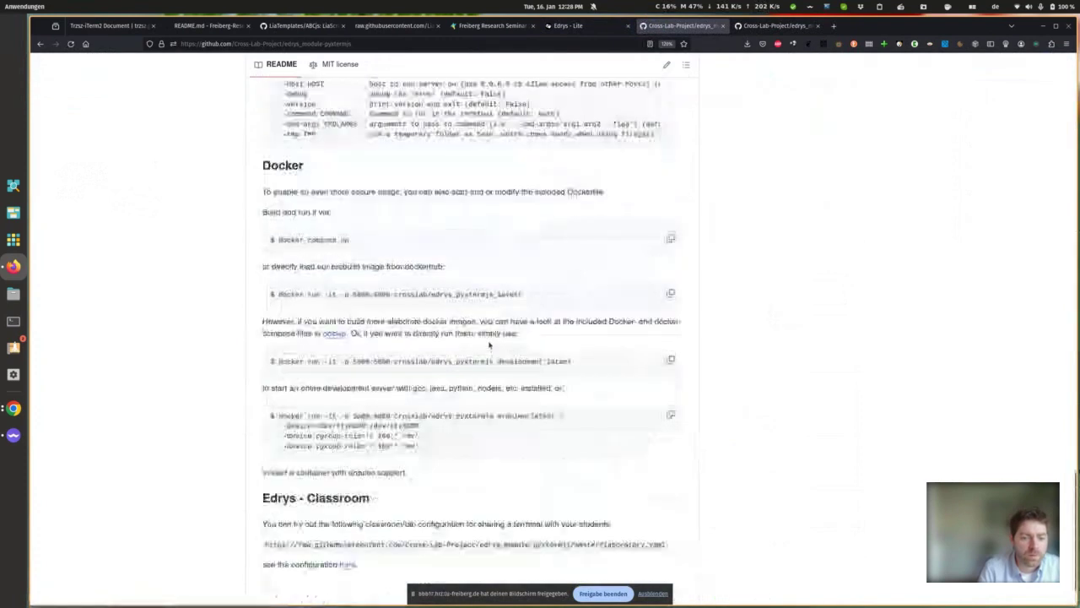
pyautogui.moveTo(265, 489); pyautogui.dragTo(689, 498)
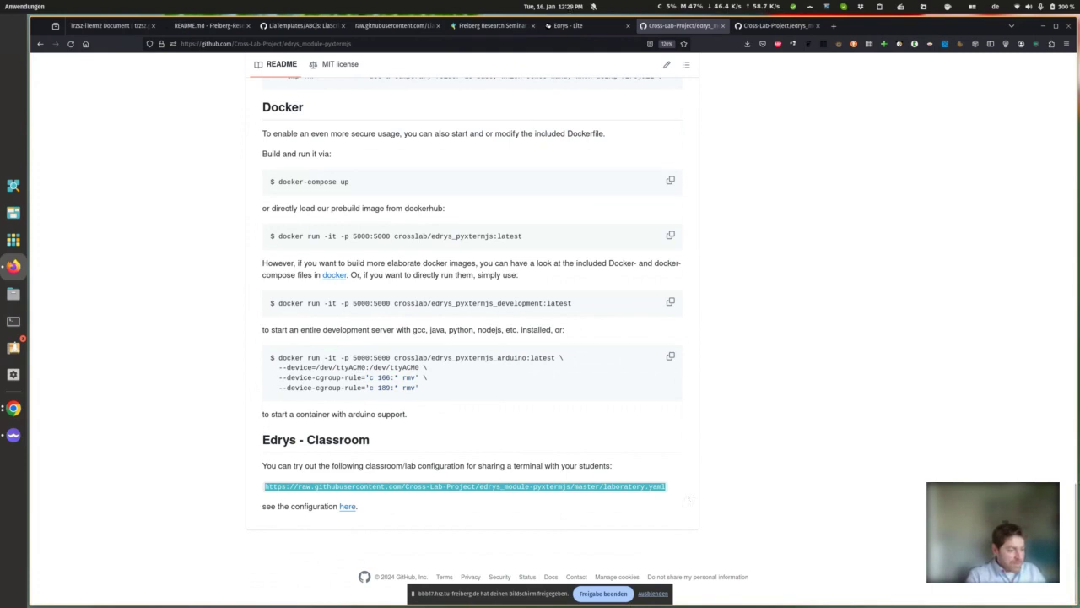
pyautogui.click(14, 409)
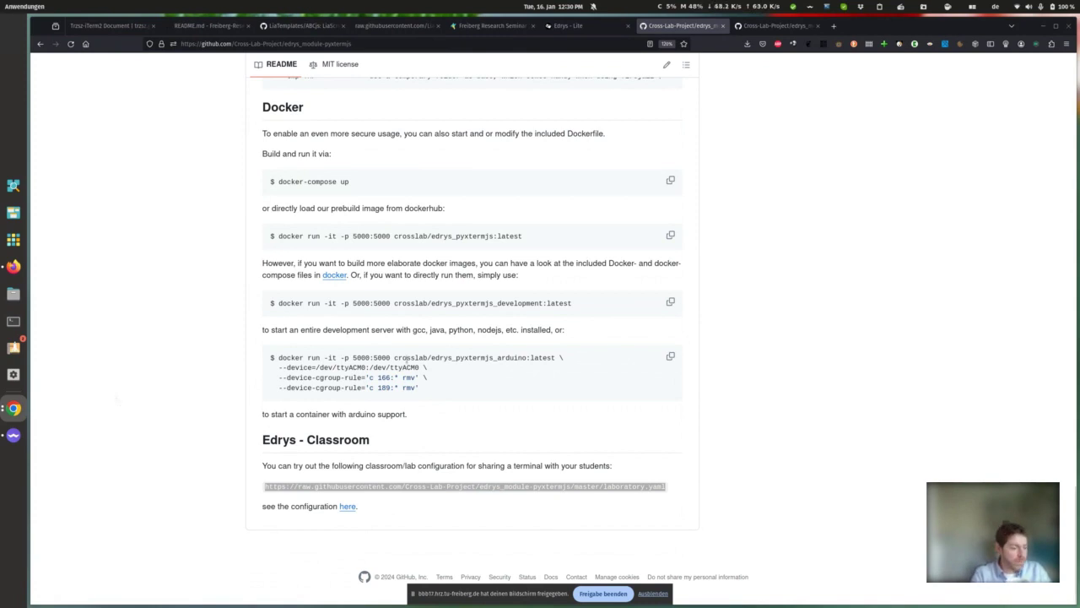
pyautogui.click(227, 456)
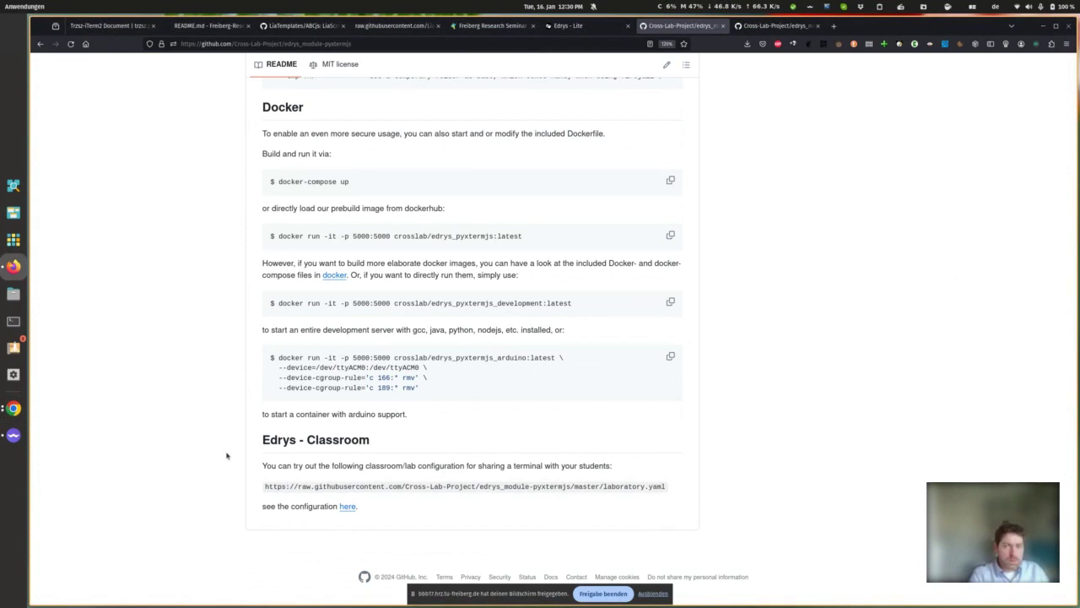
# Step: Open the LiaScript LiveEditor at liascript.github.io in a new browser tab
pyautogui.click(833, 26)
pyautogui.click(439, 46)
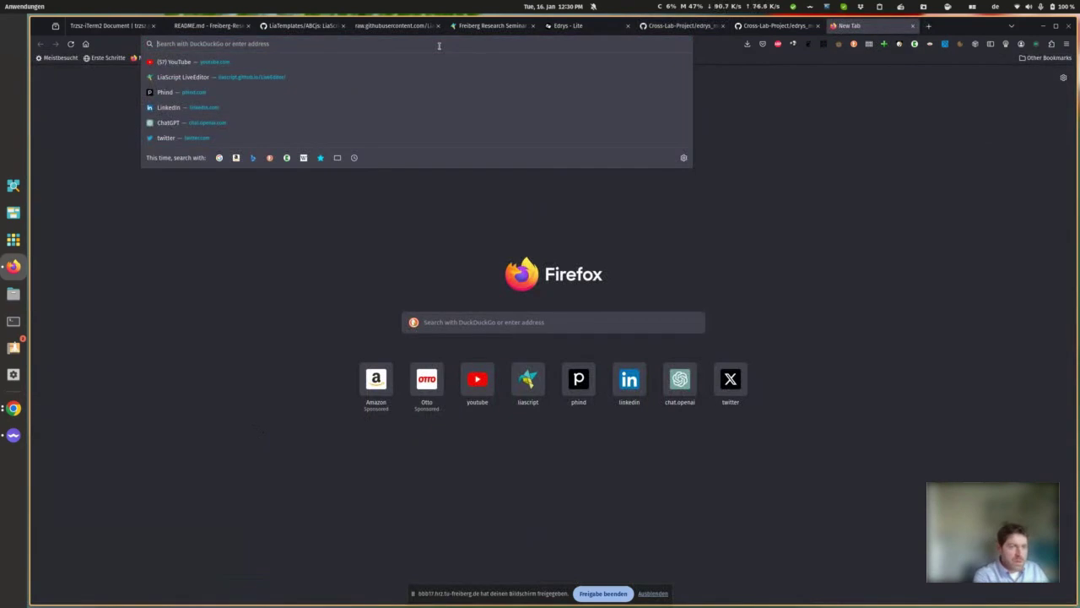
pyautogui.write('e')
pyautogui.press('BackSpace')
pyautogui.press('BackSpace')
pyautogui.write('liascript.github.io/')
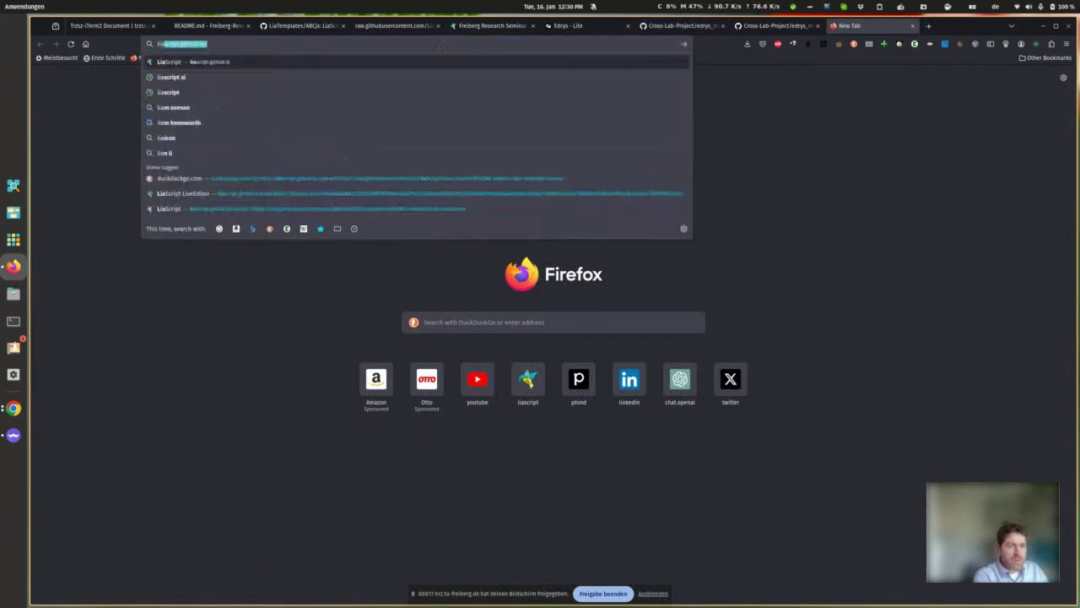
pyautogui.press('Right')
pyautogui.write('L')
pyautogui.press('Right')
pyautogui.press('Return')
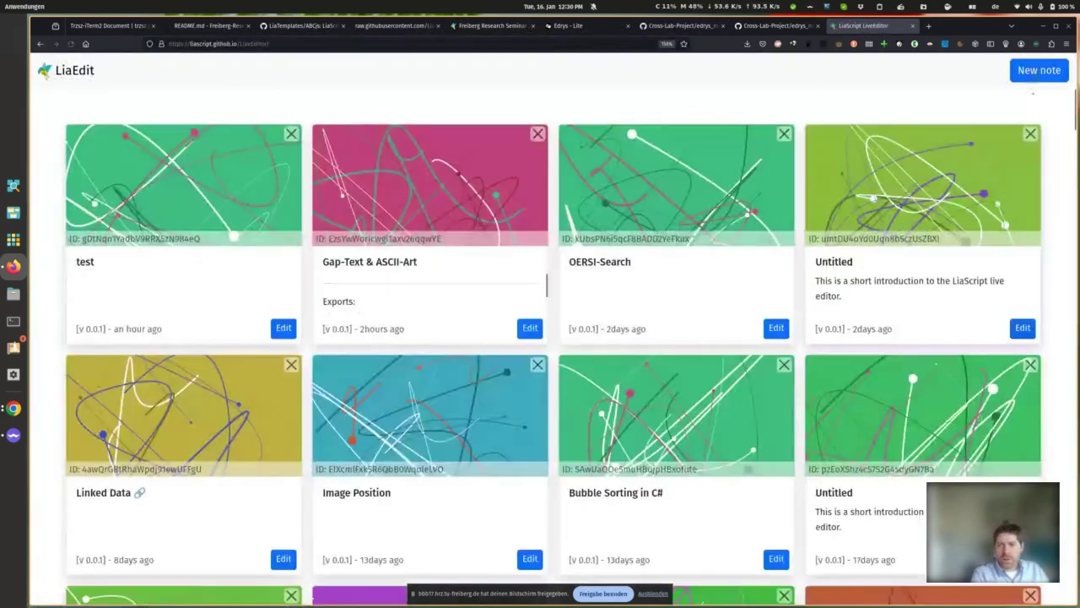
# Step: Create a new note containing the level-one heading "Hello World"
pyautogui.click(1038, 70)
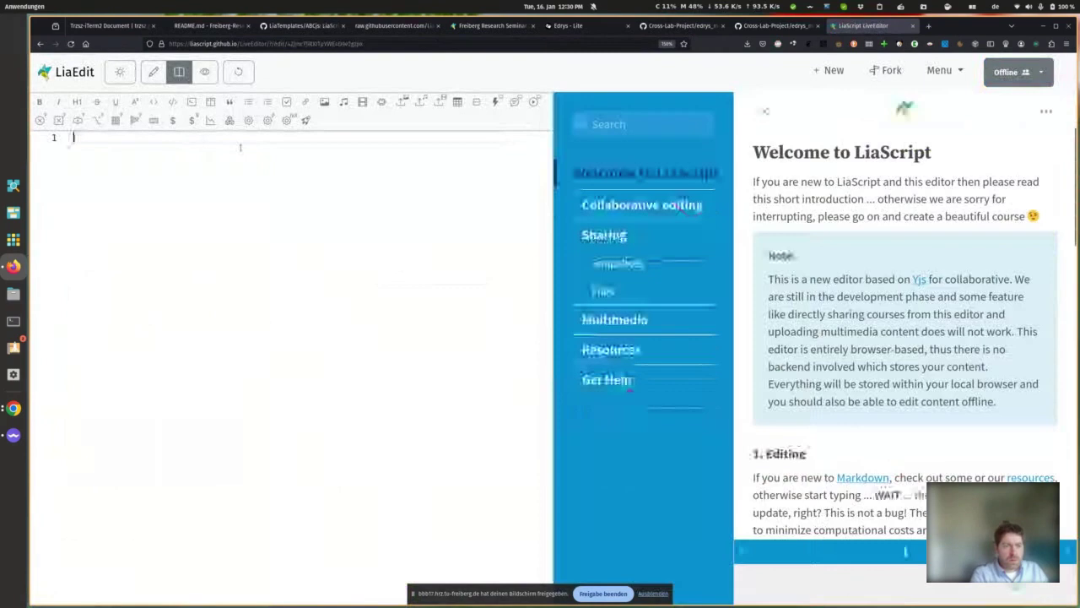
pyautogui.write('# H')
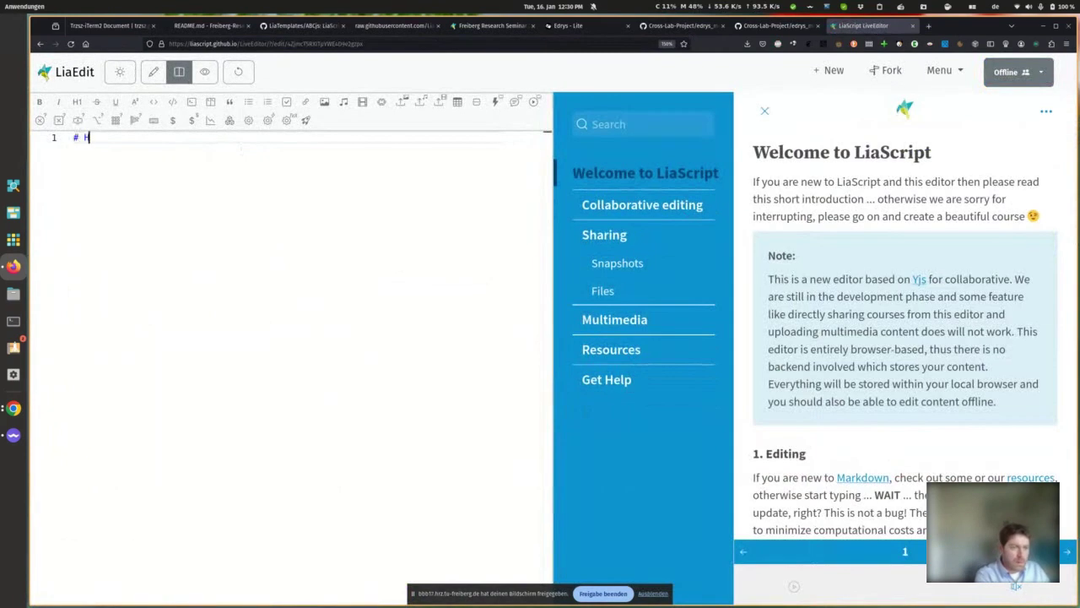
pyautogui.write('ello Wor')
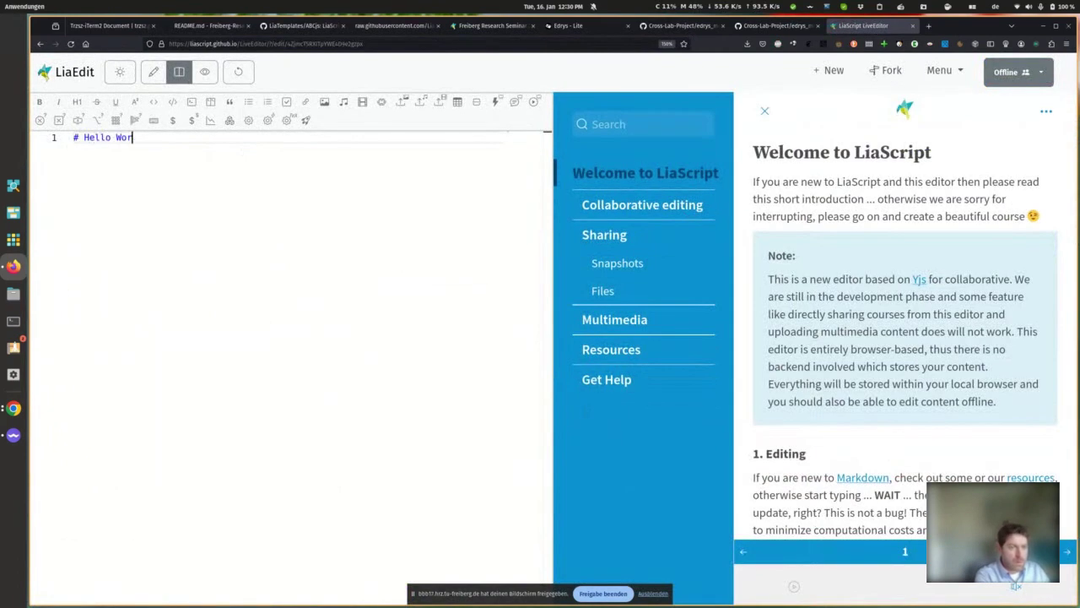
pyautogui.write('ld')
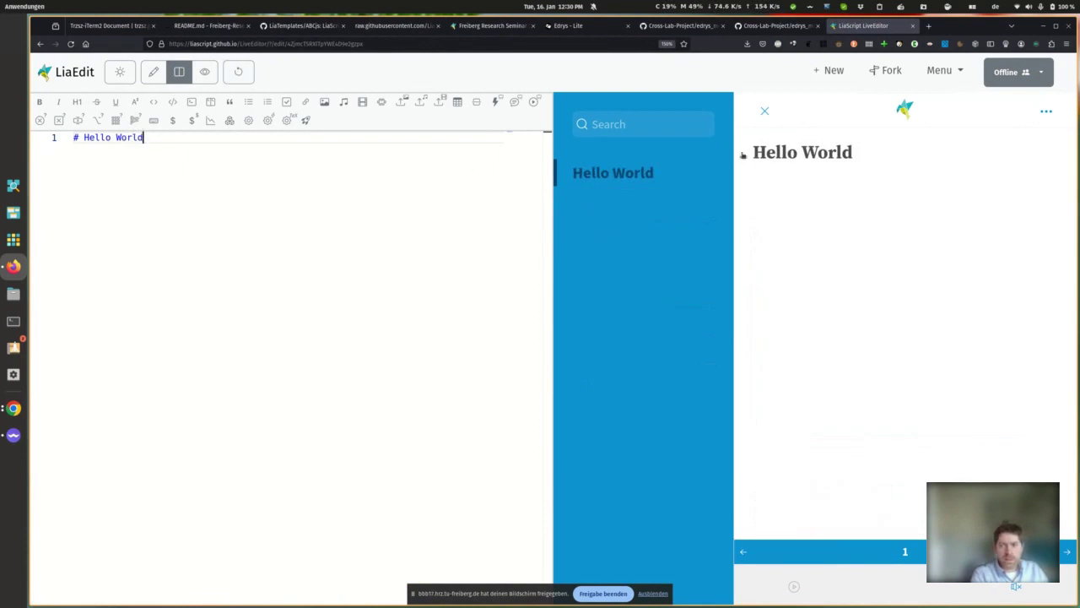
# Step: Switch the note's collaboration mode from offline to Websocket
pyautogui.click(947, 70)
pyautogui.click(1012, 73)
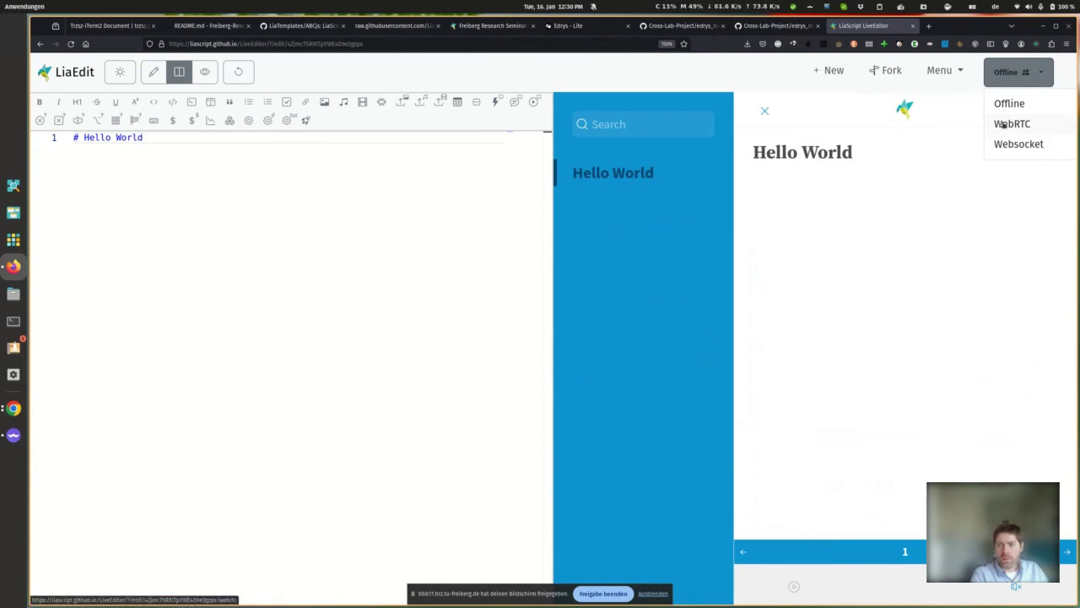
pyautogui.click(1014, 144)
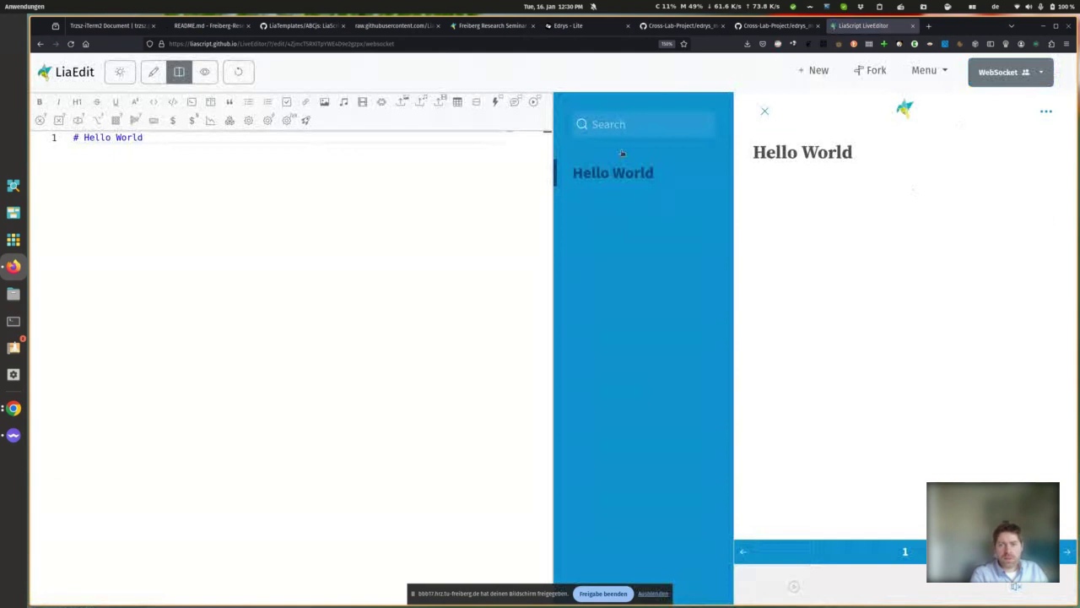
# Step: Show the QR code for the note's page address and enlarge it for scanning
pyautogui.click(823, 43)
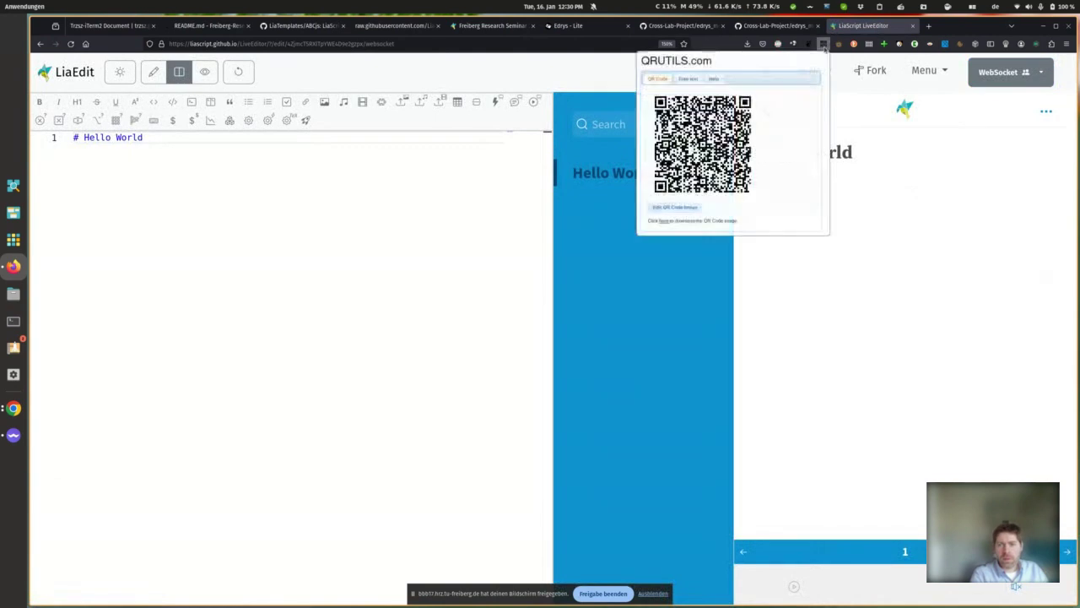
pyautogui.hotkey('ctrl', '+')
pyautogui.hotkey('ctrl', '+')
pyautogui.hotkey('ctrl', '+')
pyautogui.hotkey('ctrl', '+')
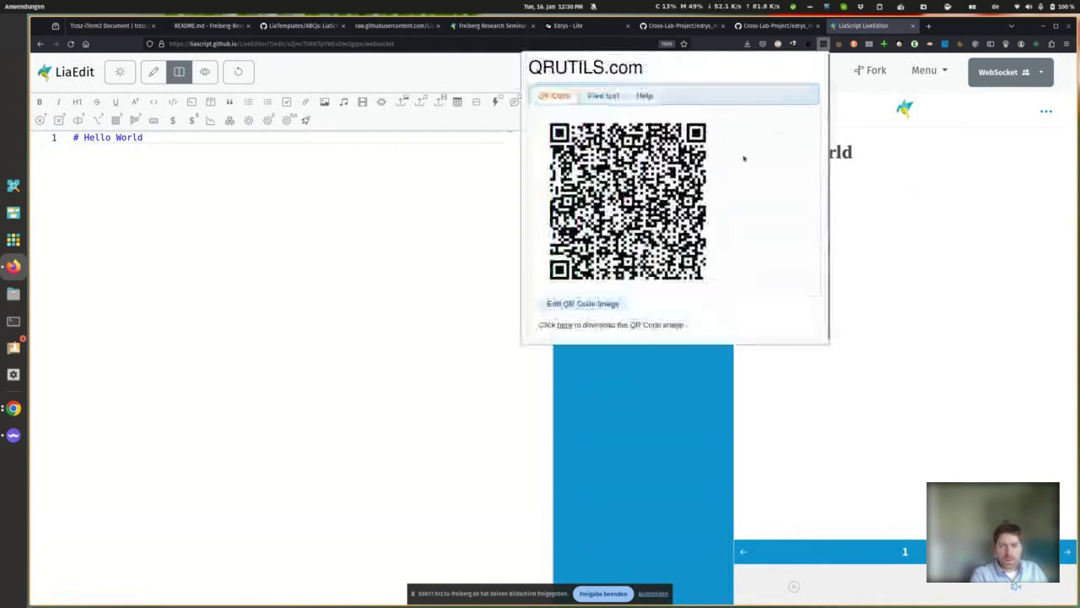
pyautogui.hotkey('ctrl', '+')
pyautogui.hotkey('ctrl', '+')
pyautogui.hotkey('ctrl', '+')
pyautogui.hotkey('ctrl', '+')
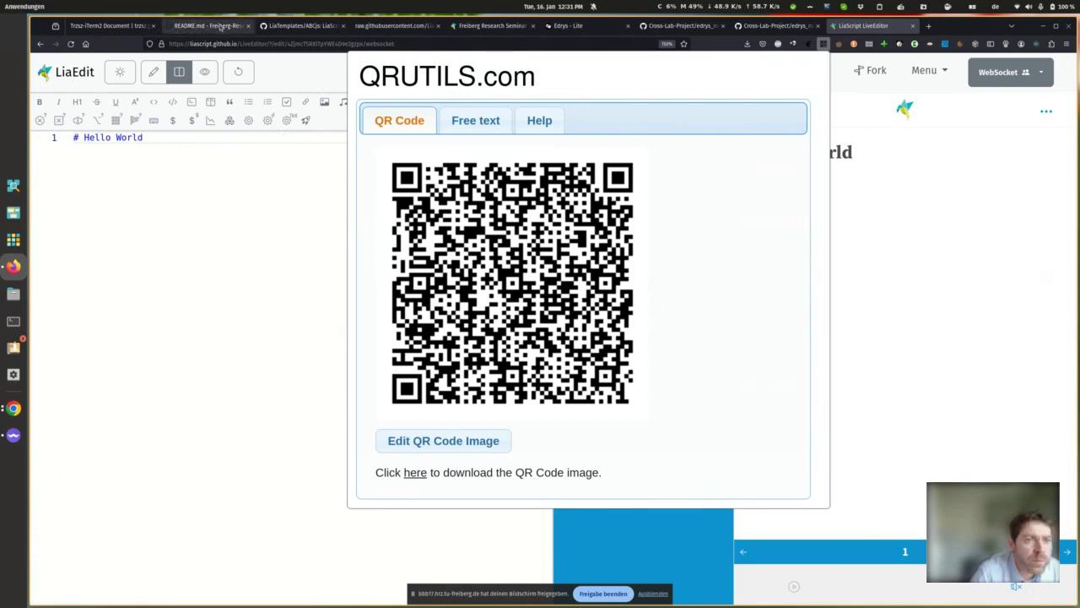
# Step: Return to the Freiberg-Research-Seminar-2024 README editor, search the extensions for "liascript" and examine the LiaScript extensions
pyautogui.click(296, 26)
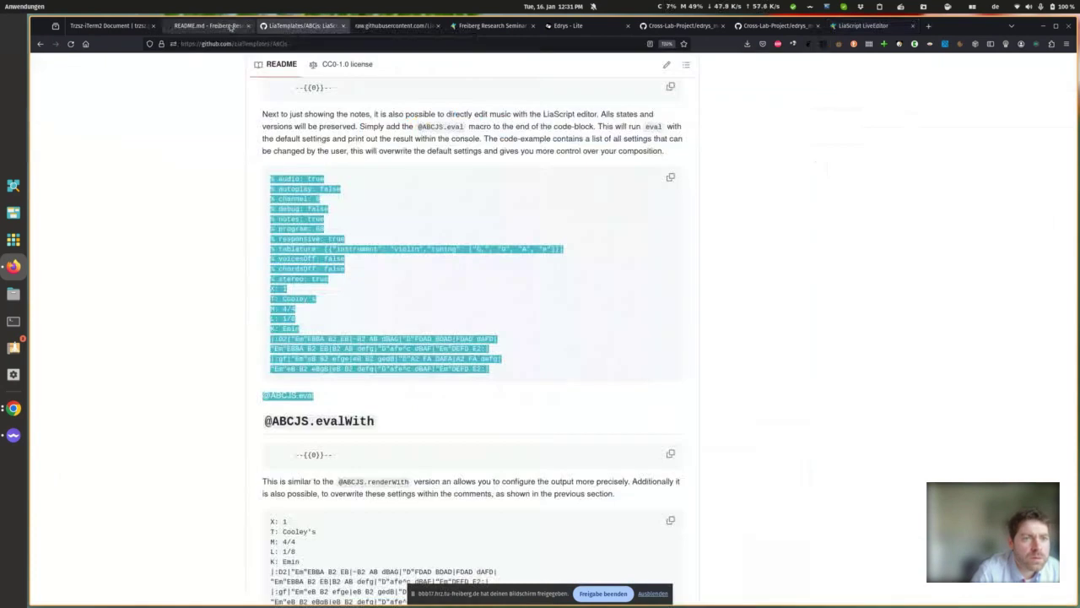
pyautogui.click(207, 25)
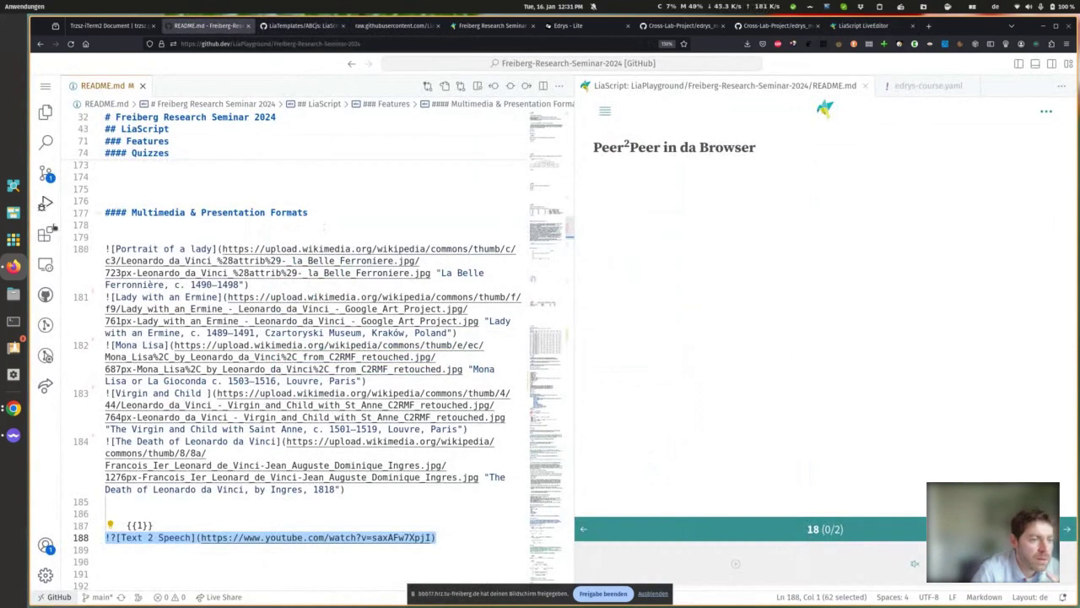
pyautogui.click(45, 233)
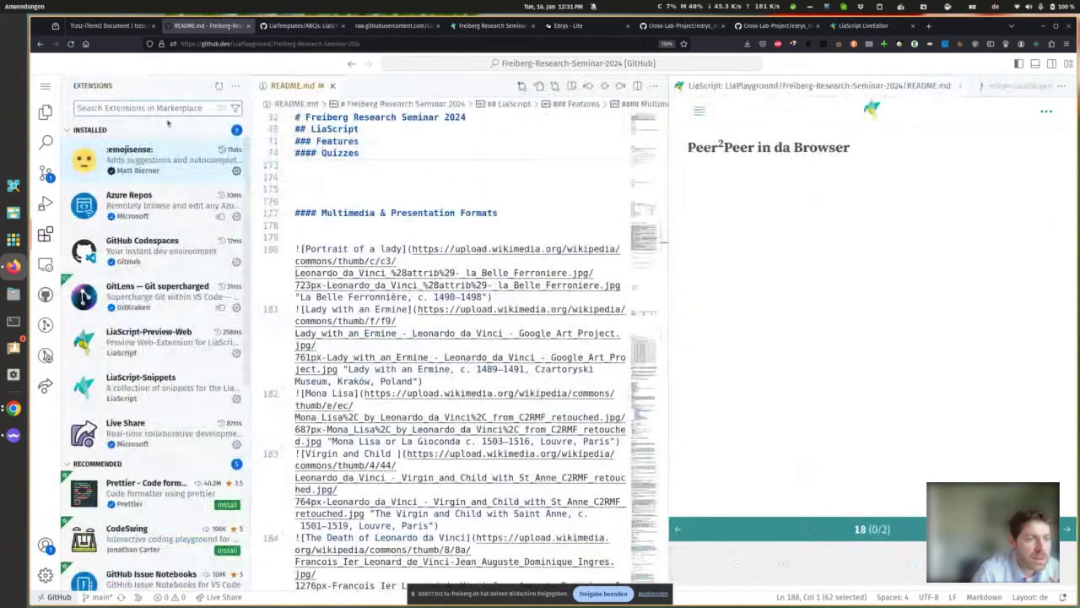
pyautogui.write('liascript')
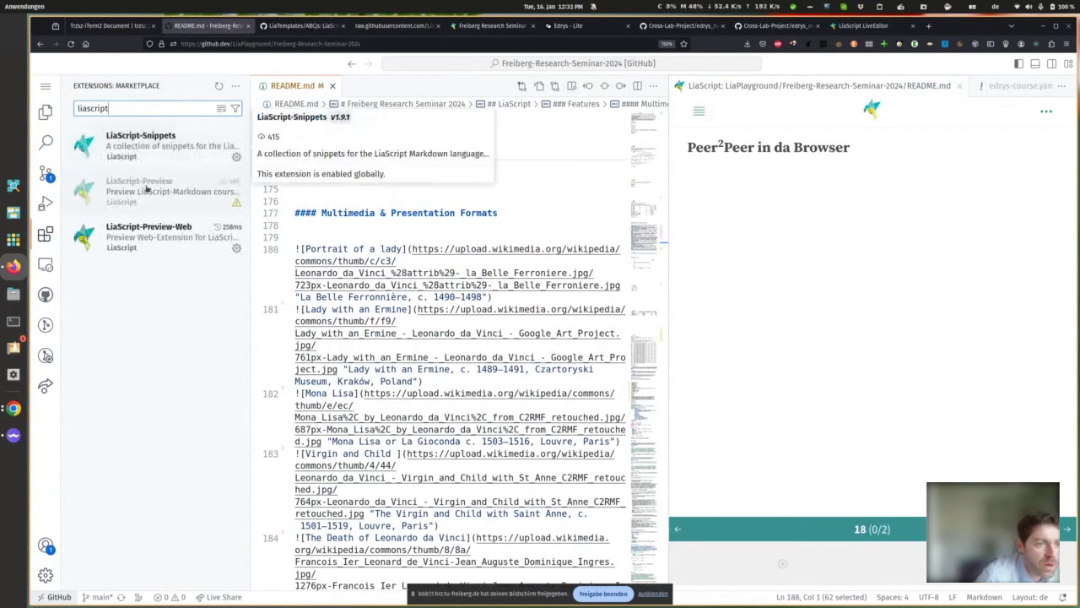
pyautogui.moveTo(146, 181)
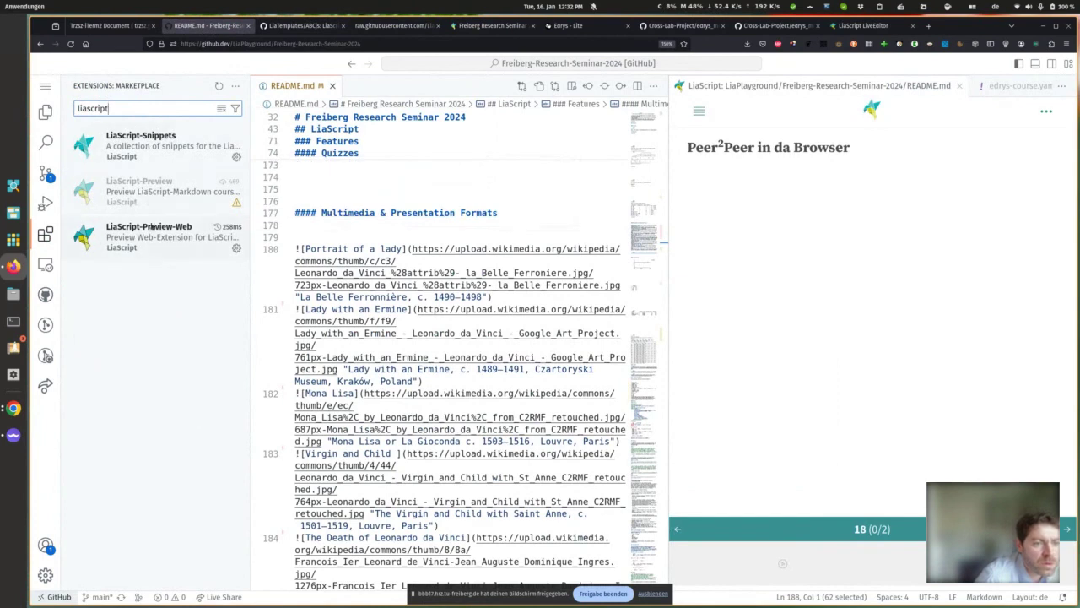
pyautogui.moveTo(140, 235)
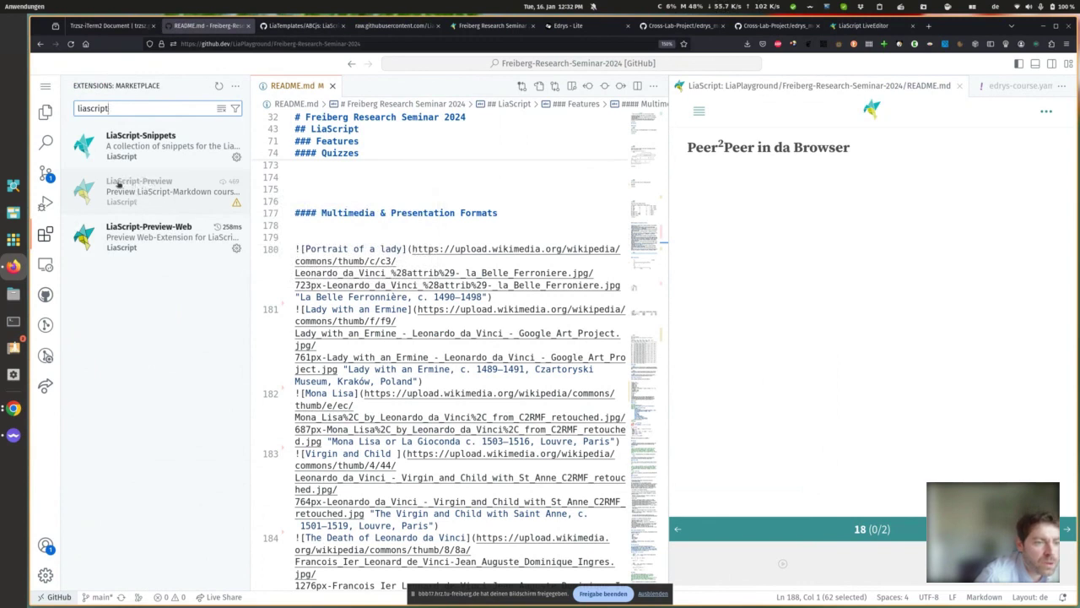
# Step: Point out the repository's github.dev address, and show the pending changes in source control
pyautogui.click(247, 45)
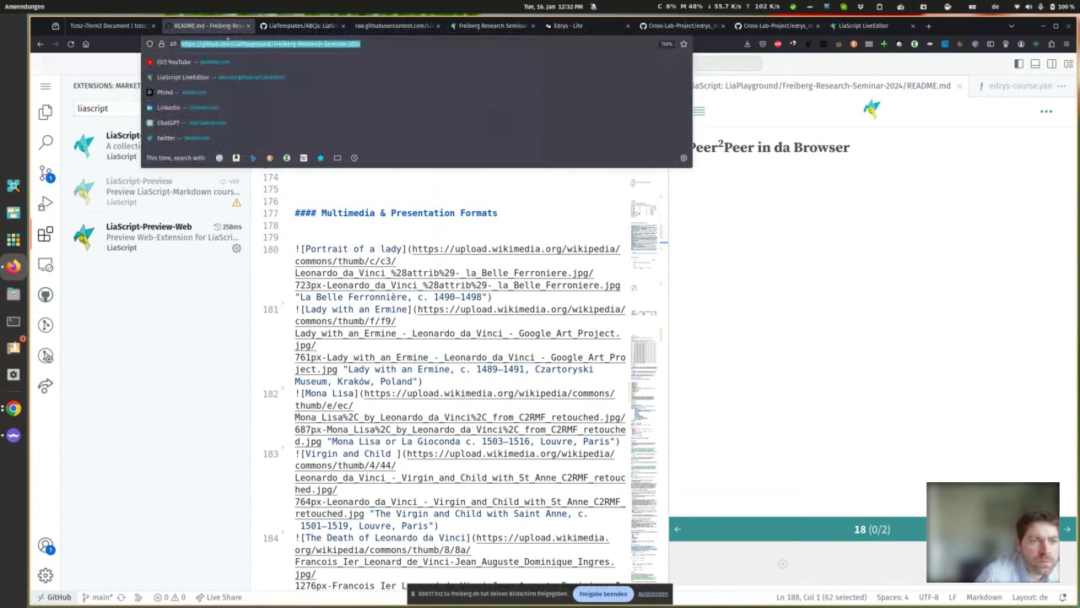
pyautogui.click(229, 42)
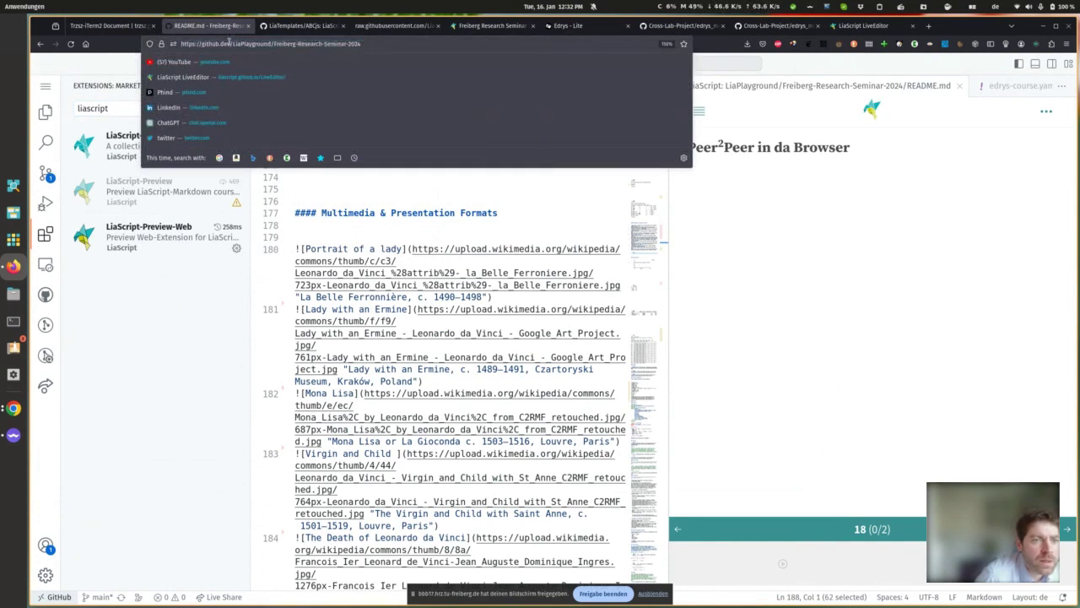
pyautogui.click(337, 225)
pyautogui.click(45, 172)
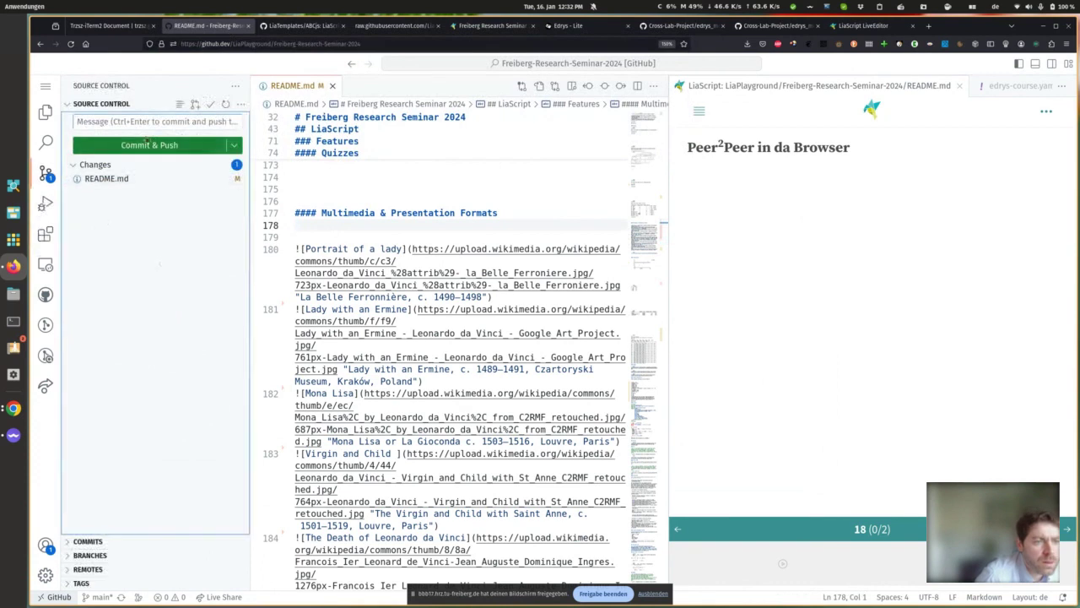
# Step: Open the seminar repository's regular GitHub page by changing the address's domain to github.com, and look through its README
pyautogui.click(226, 44)
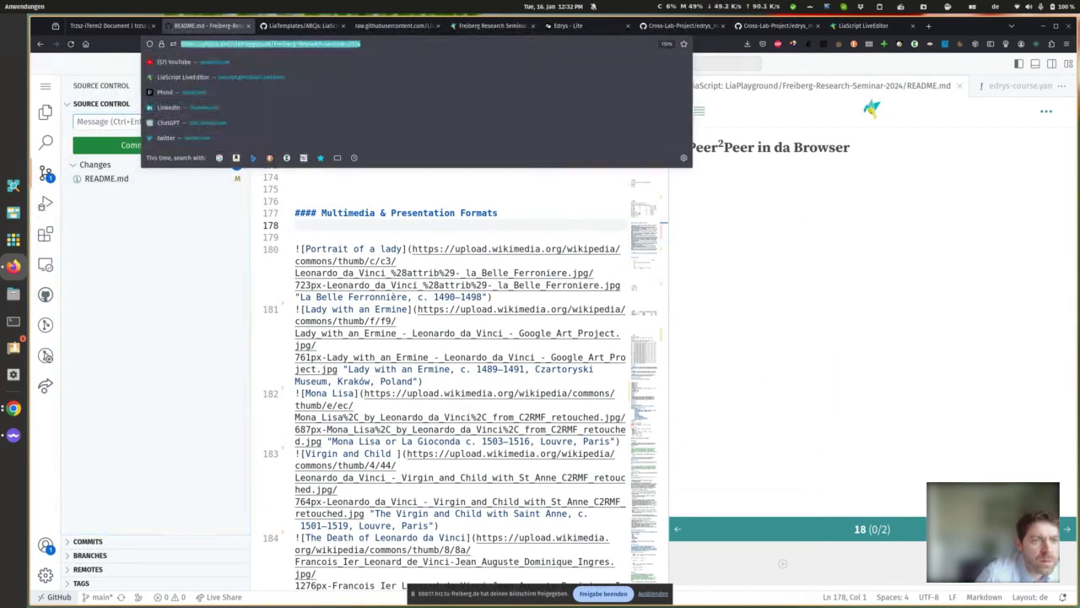
pyautogui.press('BackSpace')
pyautogui.press('BackSpace')
pyautogui.press('BackSpace')
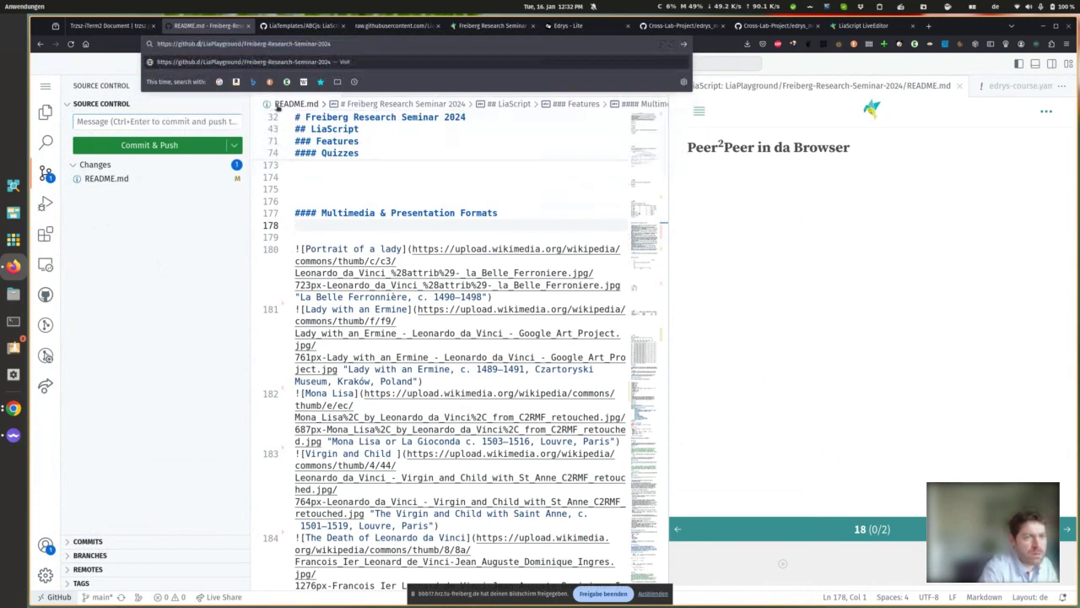
pyautogui.write('co')
pyautogui.write('m')
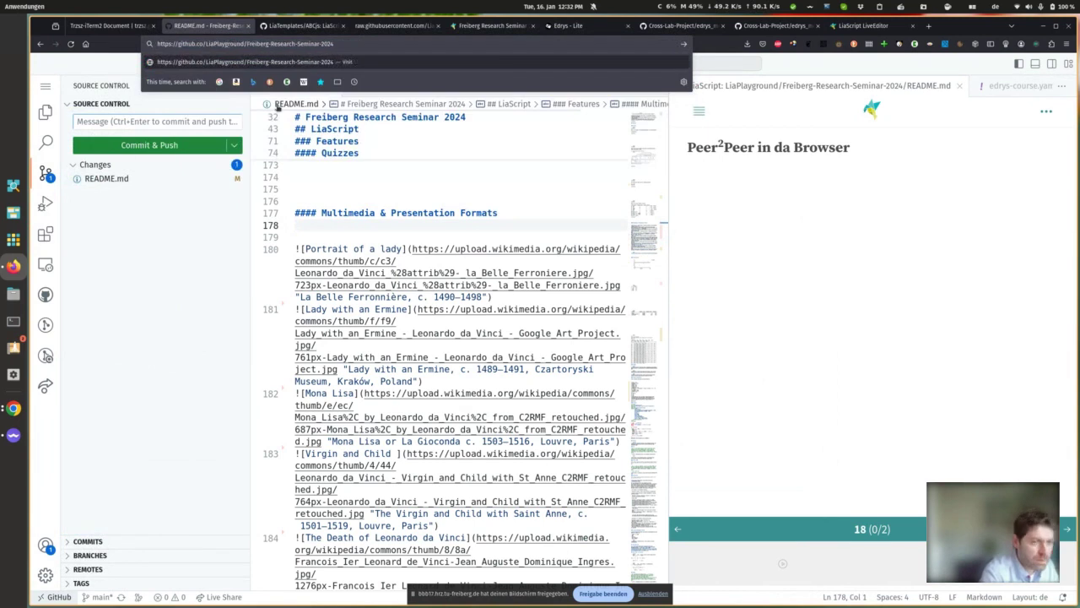
pyautogui.press('Return')
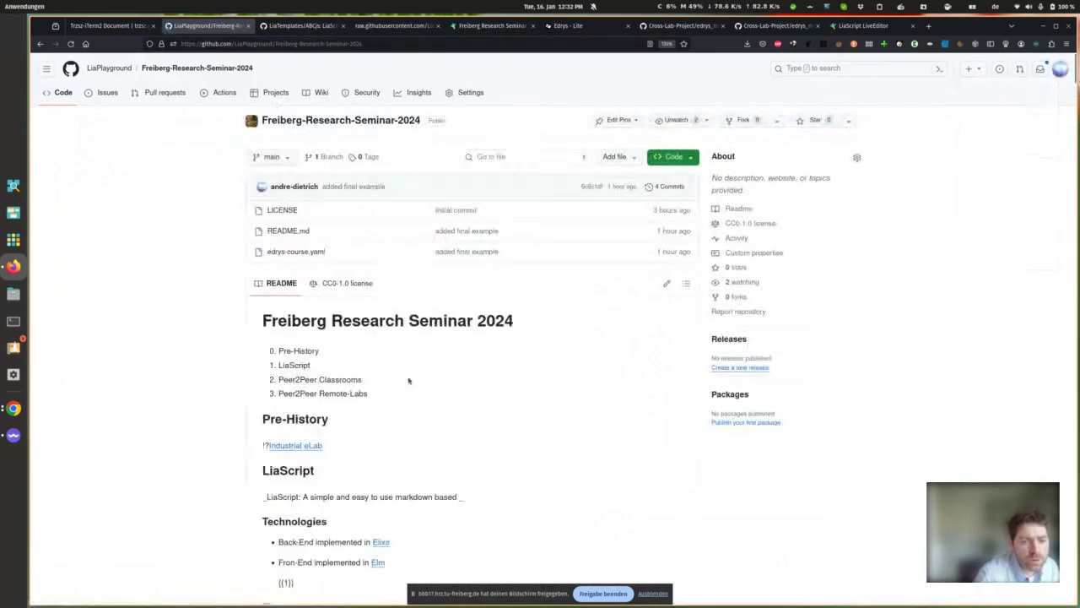
pyautogui.scroll(-5, 467, 385)
pyautogui.scroll(-5, 467, 385)
pyautogui.scroll(15, 467, 386)
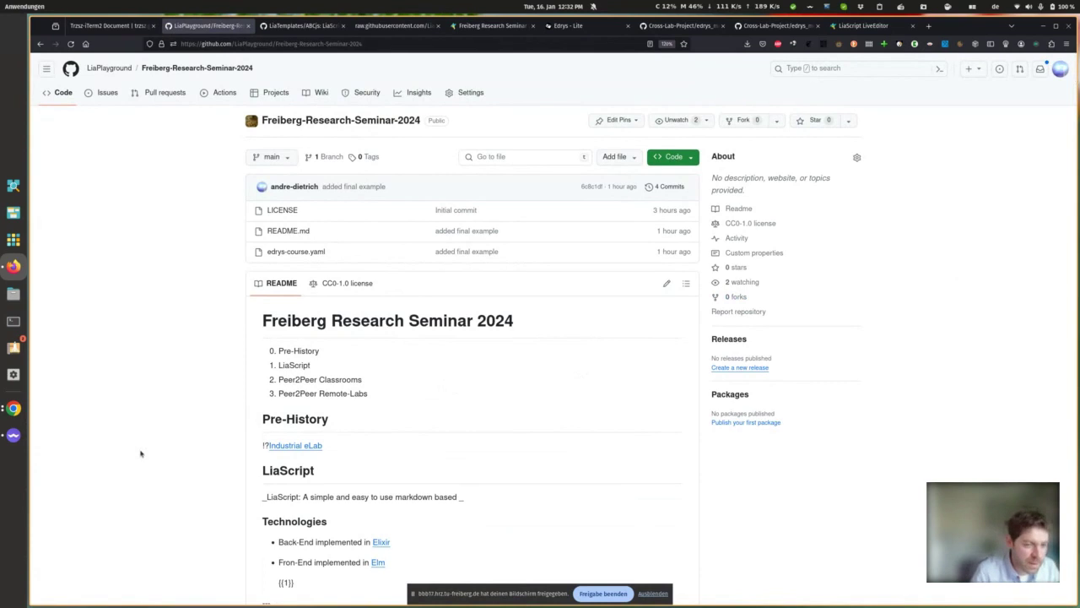
# Step: Reopen the repository in the web editor by changing the address's domain to github.dev
pyautogui.click(218, 44)
pyautogui.doubleClick(224, 43)
pyautogui.write('dev')
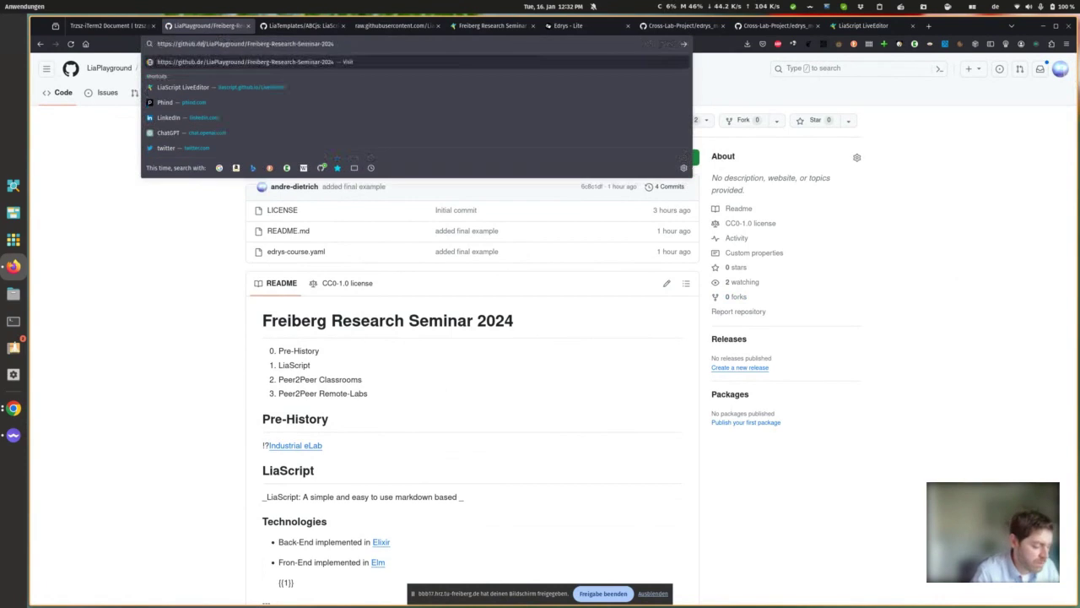
pyautogui.press('Return')
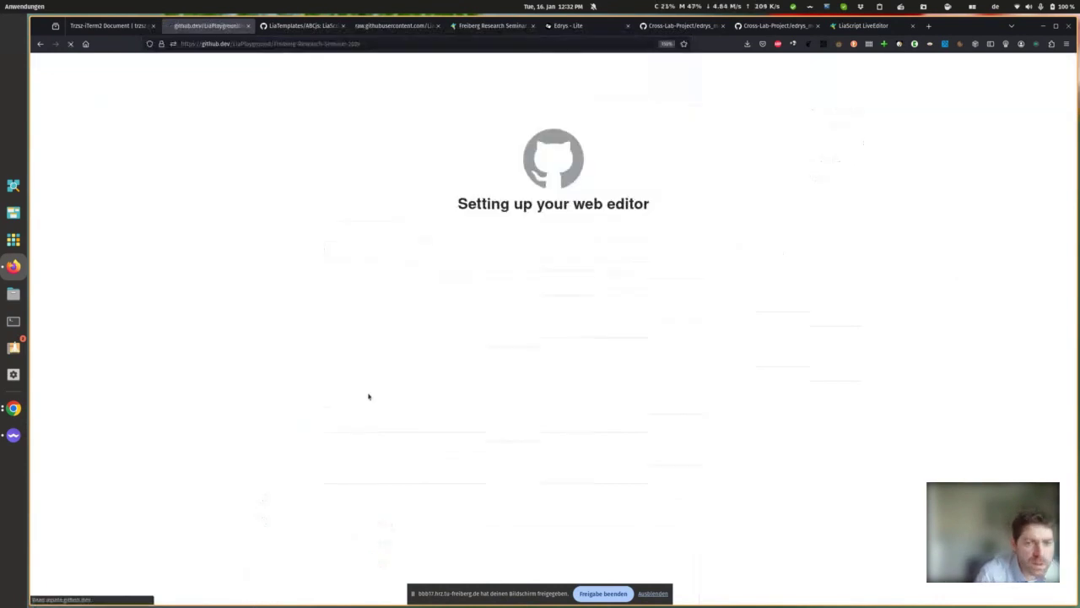
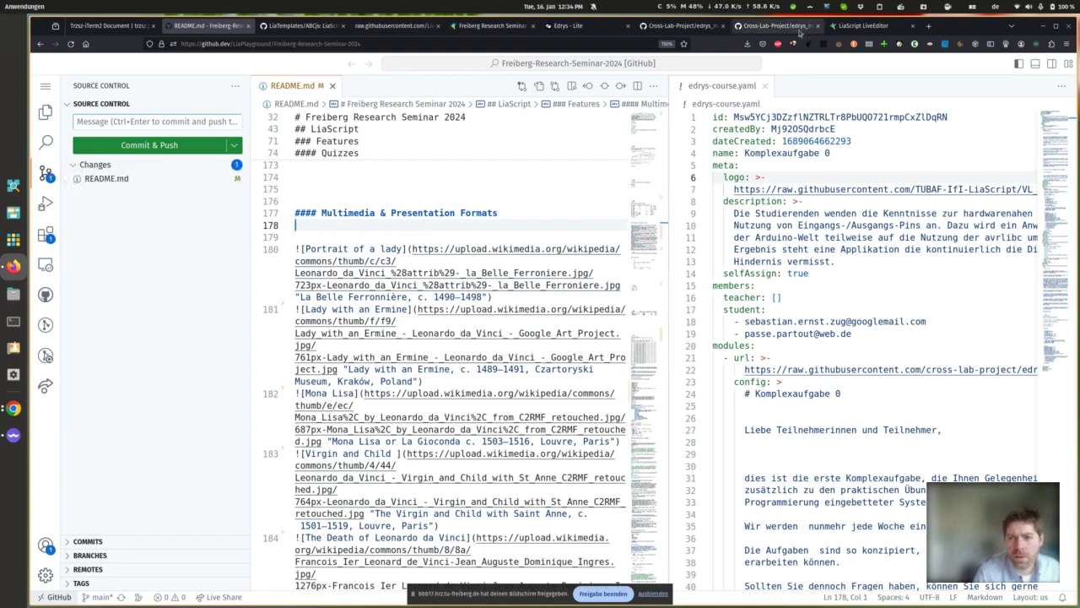
# Step: Open liascript.github.io/course/ in a new browser tab and look through the listed courses
pyautogui.click(928, 26)
pyautogui.click(496, 44)
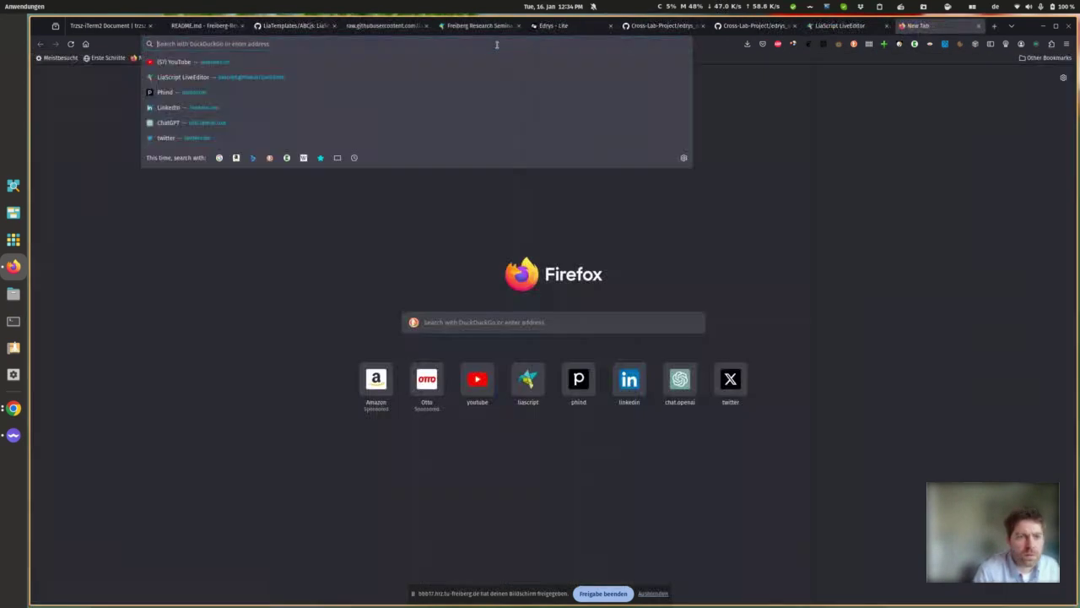
pyautogui.write('liascript.github.io/')
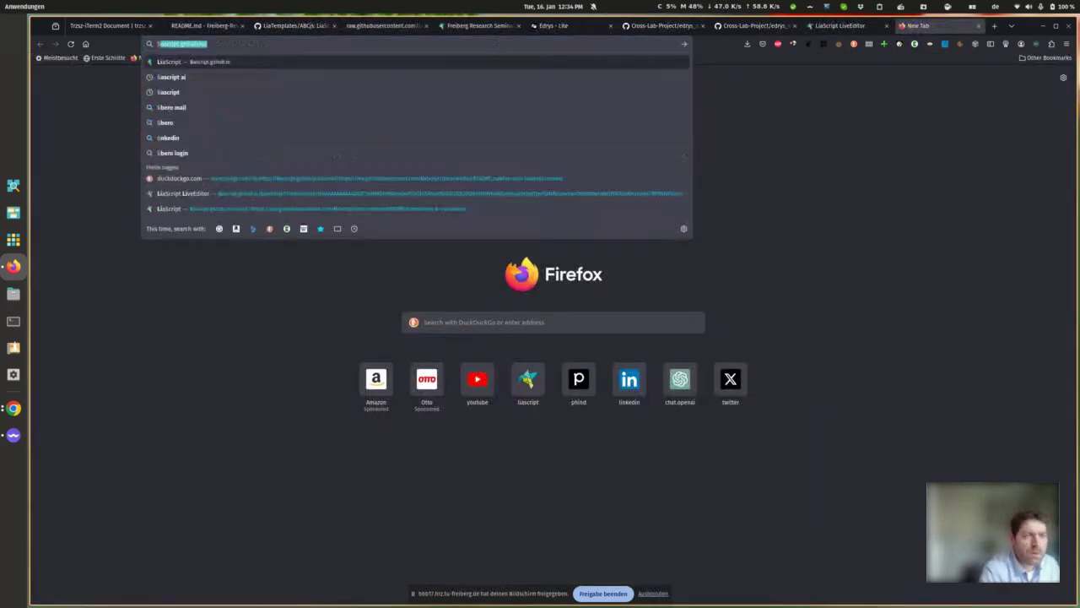
pyautogui.press('Right')
pyautogui.write('course/')
pyautogui.press('Return')
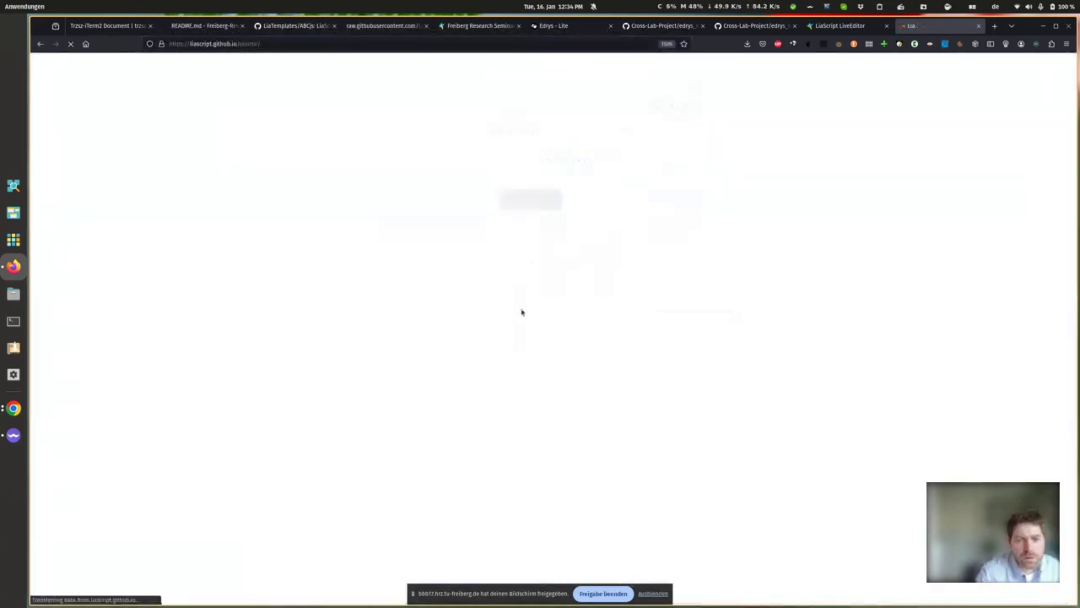
pyautogui.scroll(-1, 353, 458)
pyautogui.scroll(-3, 353, 458)
pyautogui.scroll(4, 844, 498)
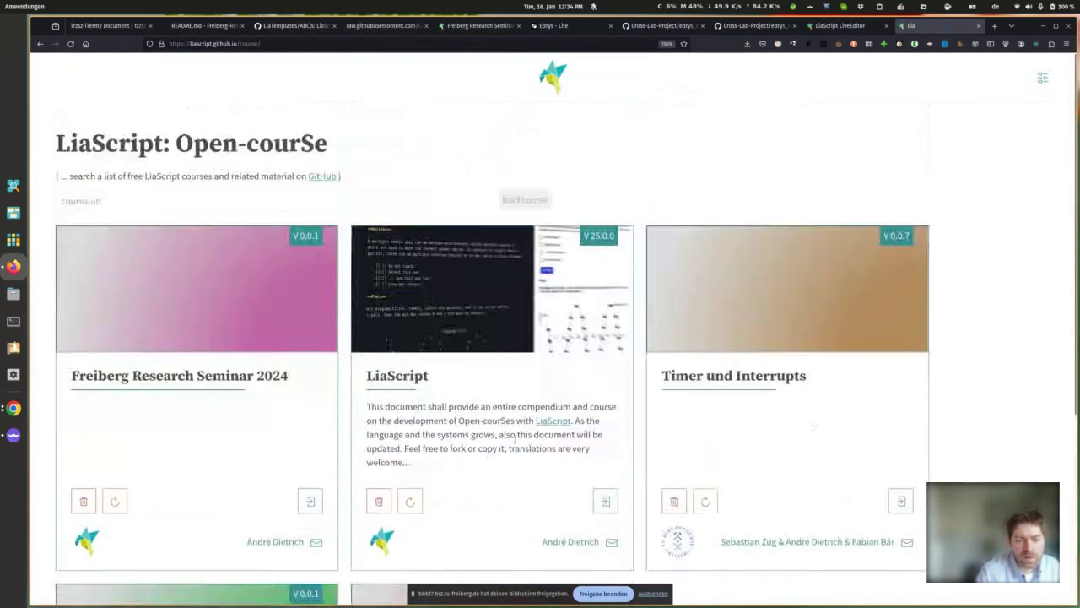
pyautogui.scroll(-3, 515, 439)
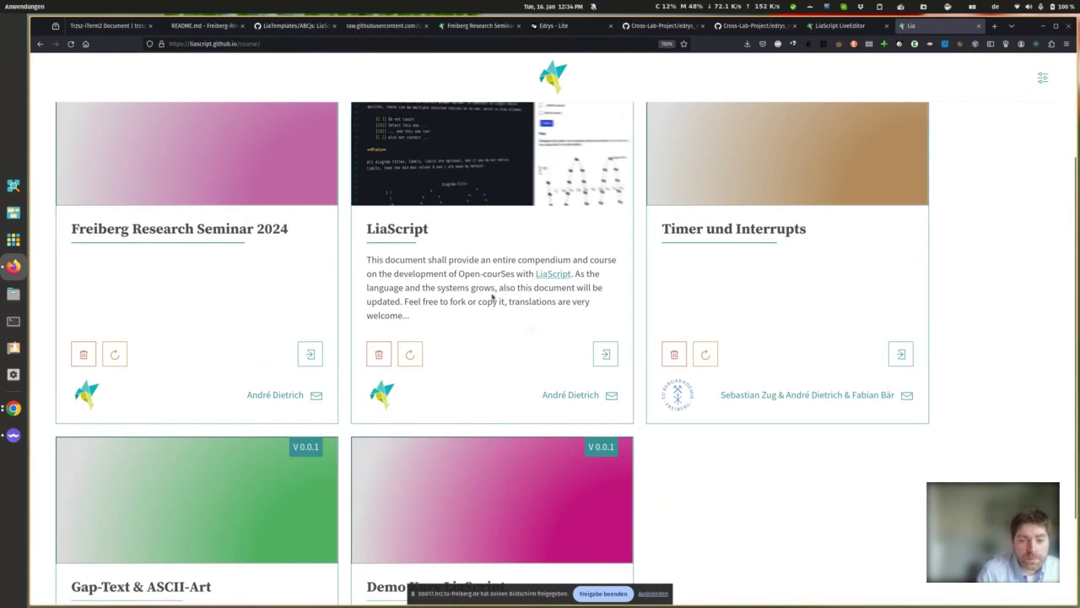
# Step: Open the LiaScript documentation course and examine its table of contents down to the Further Examples section
pyautogui.click(605, 353)
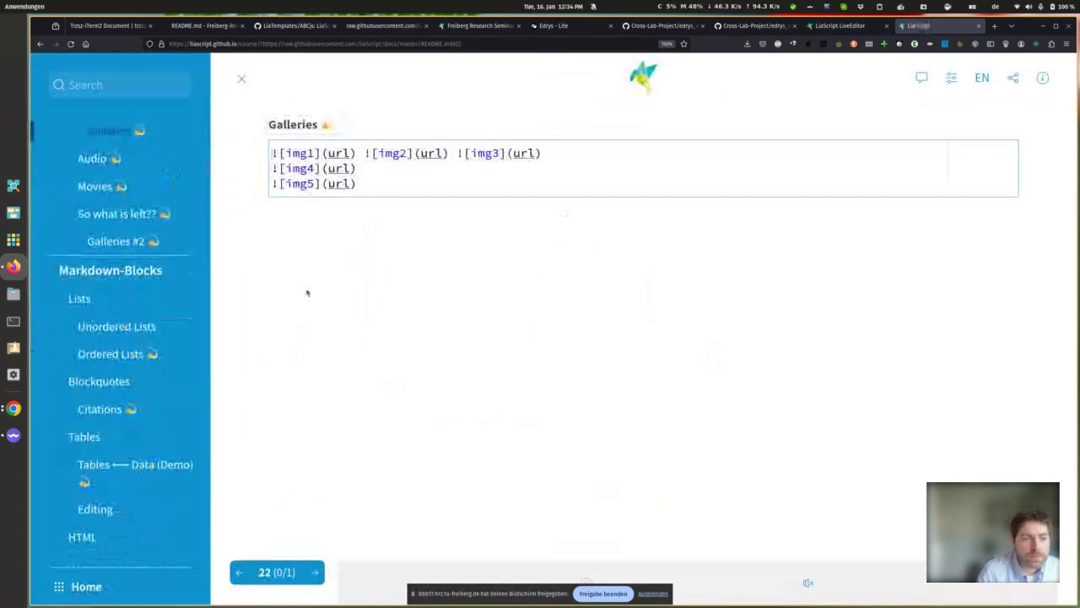
pyautogui.scroll(10, 163, 318)
pyautogui.scroll(-20, 162, 321)
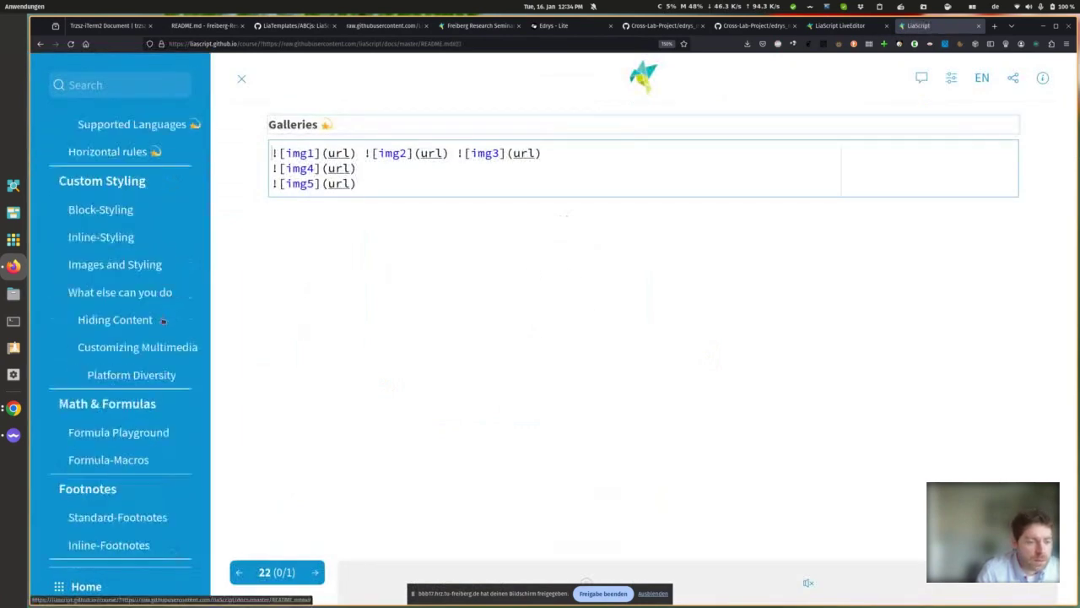
pyautogui.scroll(-15, 162, 320)
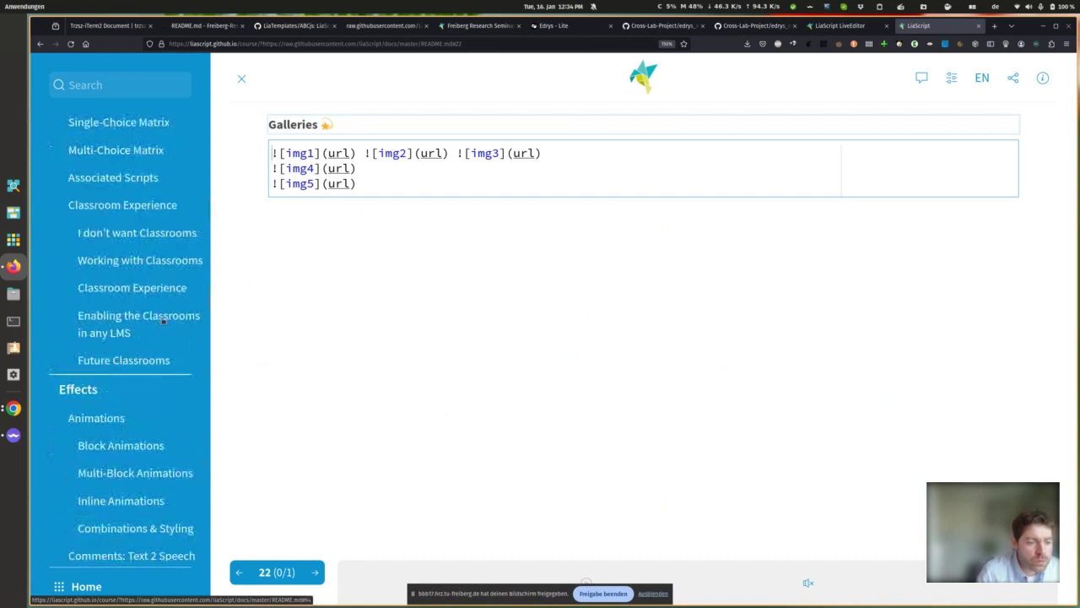
pyautogui.scroll(-15, 163, 320)
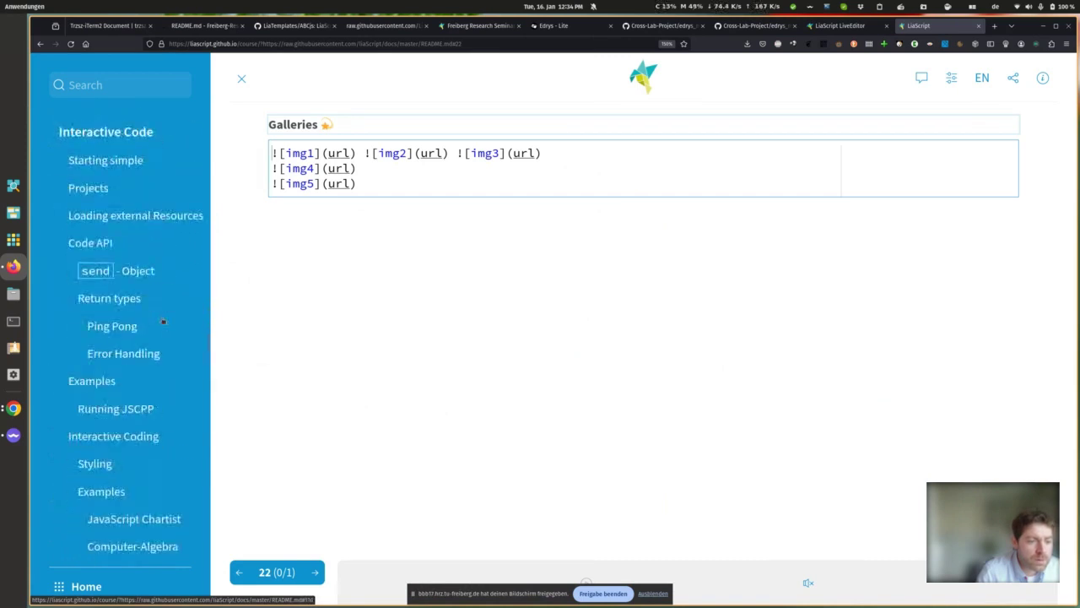
pyautogui.scroll(-15, 163, 321)
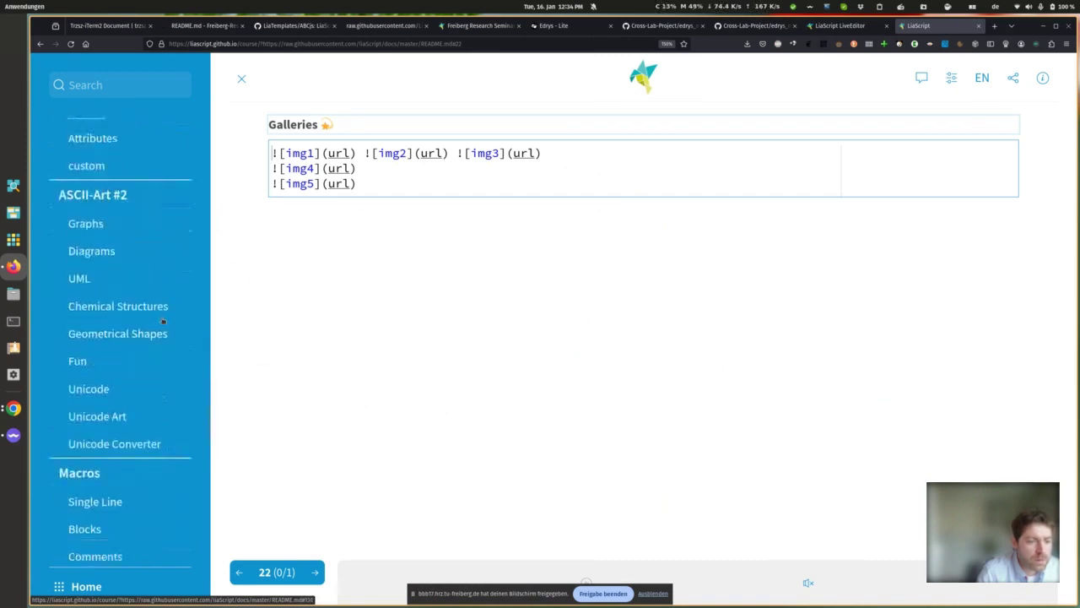
pyautogui.scroll(-15, 163, 320)
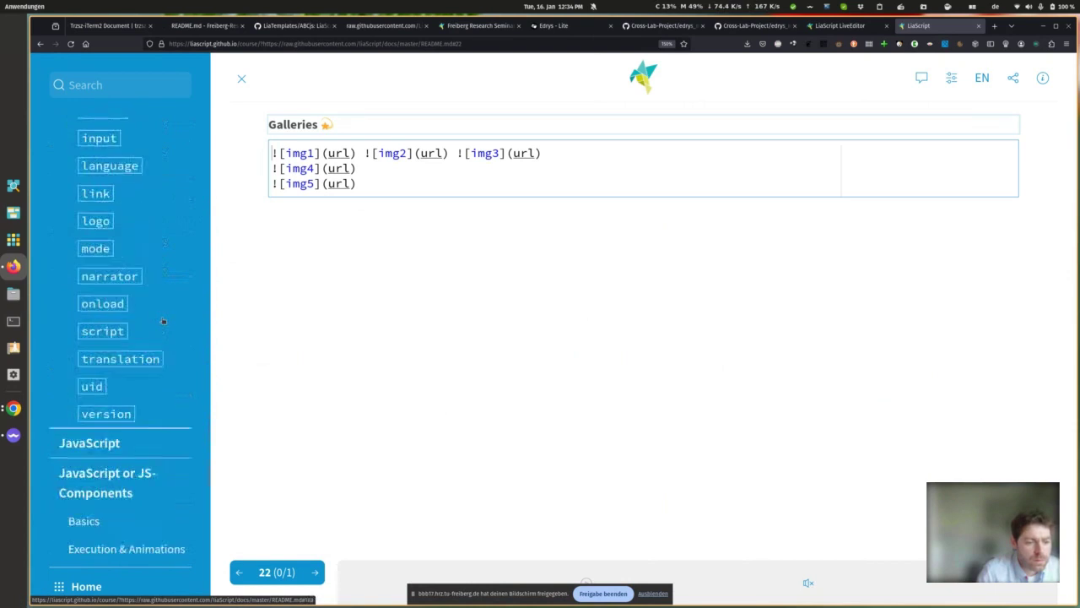
pyautogui.scroll(-12, 163, 321)
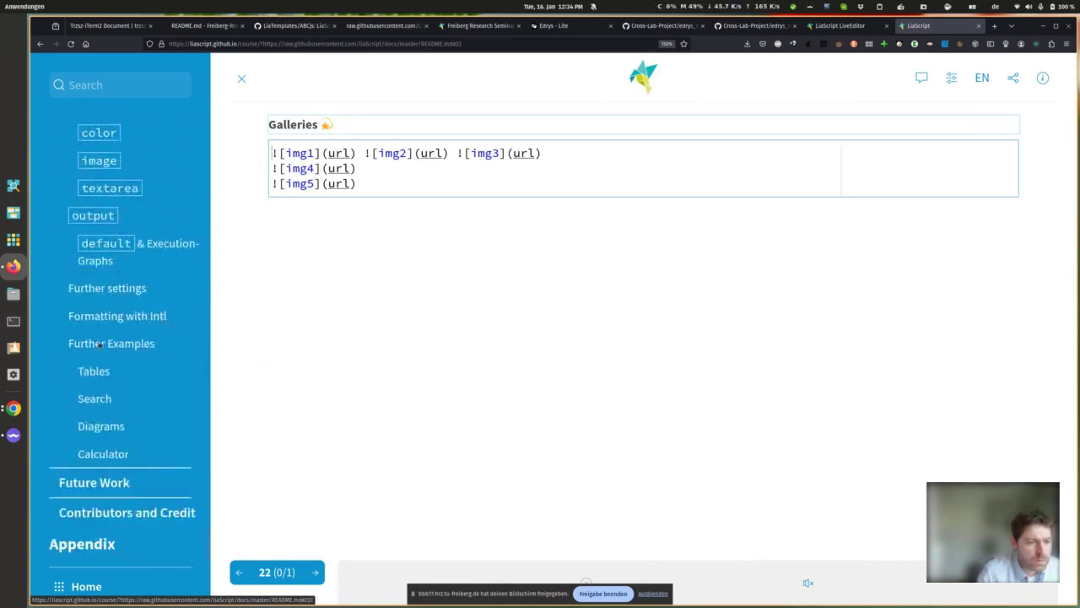
# Step: View the Tables and Search pages under Further Examples
pyautogui.click(99, 344)
pyautogui.click(100, 370)
pyautogui.scroll(-6, 233, 377)
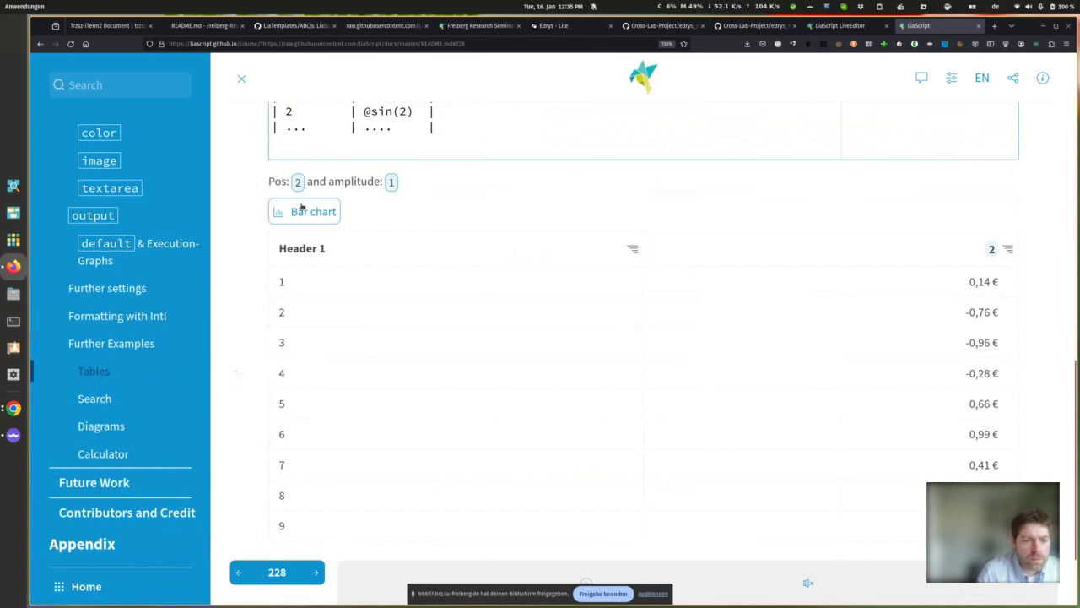
pyautogui.click(94, 399)
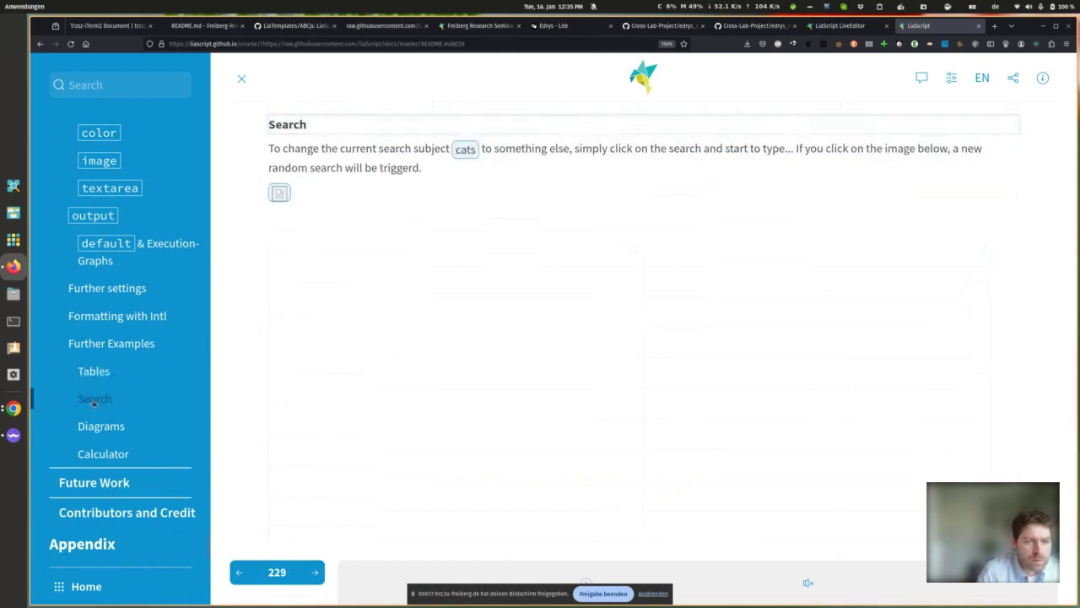
# Step: Open the Diagrams example and set the second range value to 39
pyautogui.click(109, 427)
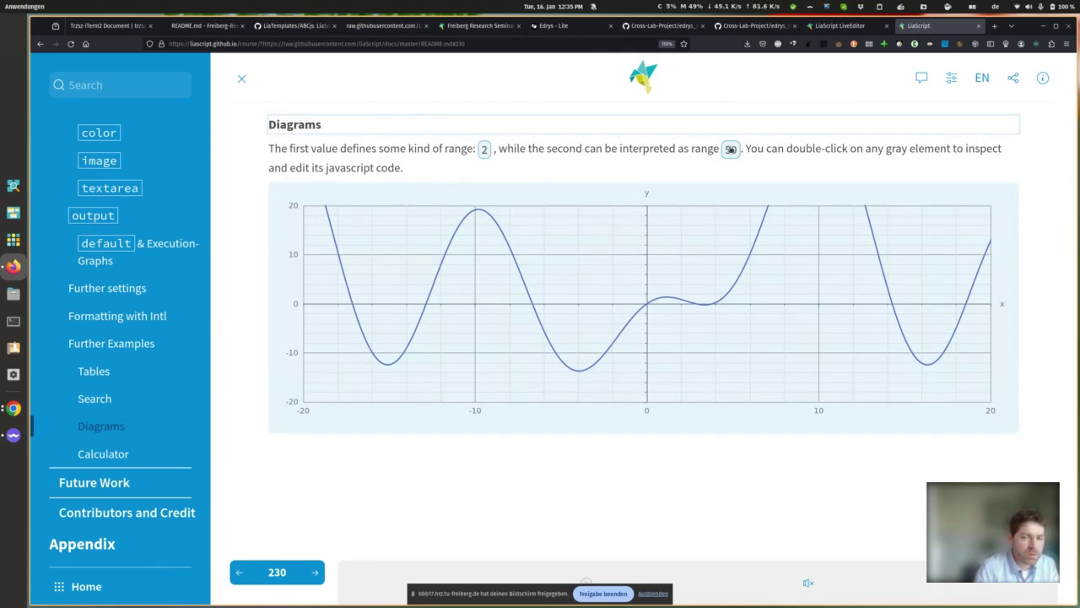
pyautogui.click(729, 150)
pyautogui.moveTo(827, 152)
pyautogui.mouseDown()
pyautogui.moveTo(767, 152)
pyautogui.moveTo(811, 152)
pyautogui.mouseUp()
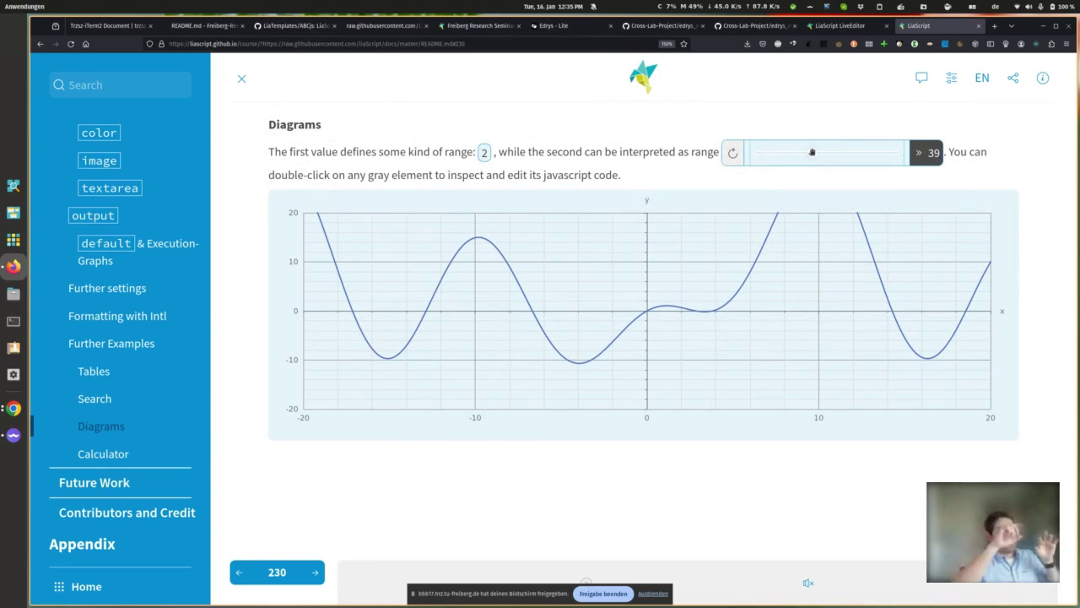
# Step: Open the diagram's JavaScript code, add color: "red", to the line series after clip: true, and apply the change
pyautogui.doubleClick(511, 209)
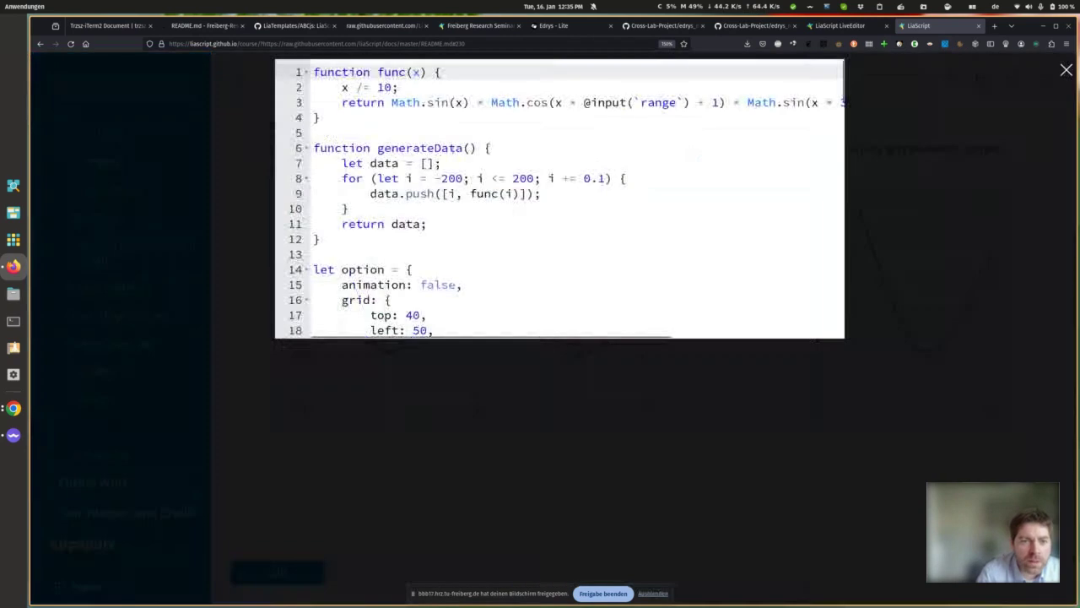
pyautogui.scroll(-15, 499, 207)
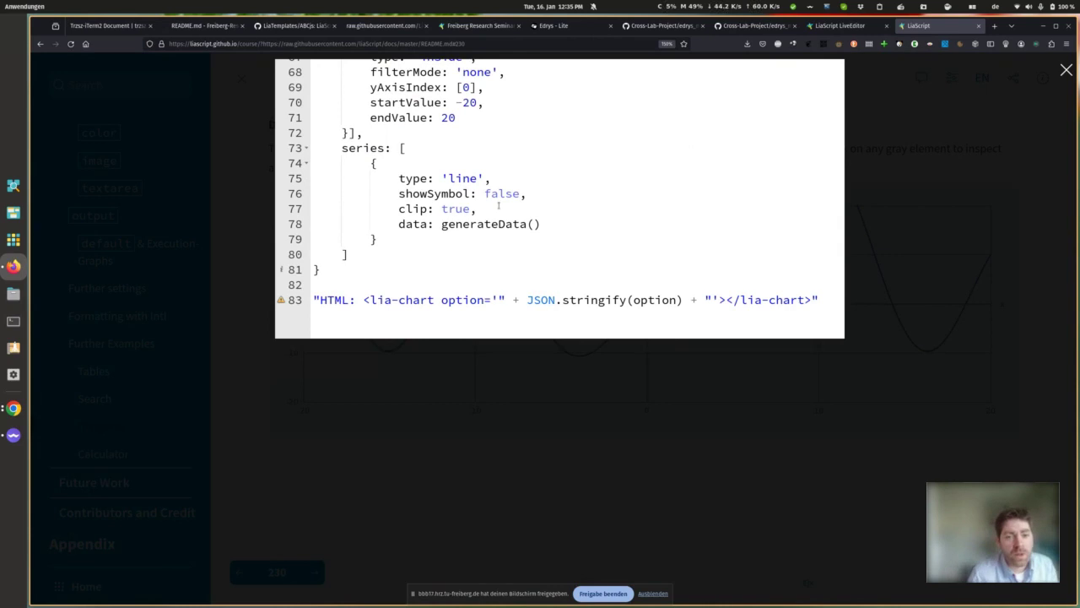
pyautogui.scroll(2, 502, 219)
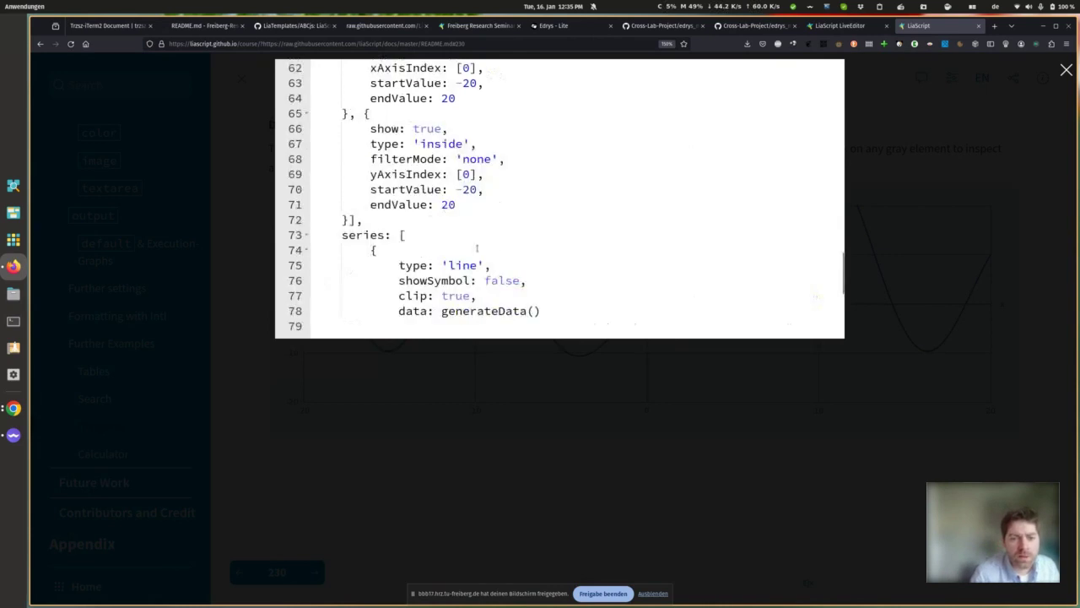
pyautogui.scroll(-2, 477, 247)
pyautogui.click(491, 209)
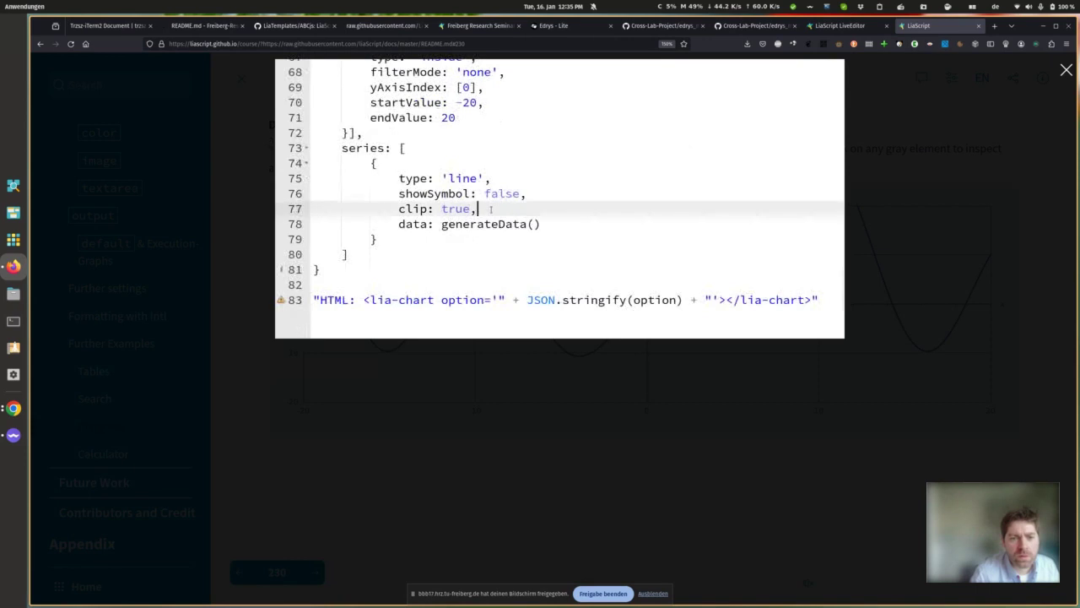
pyautogui.press('Return')
pyautogui.write('co')
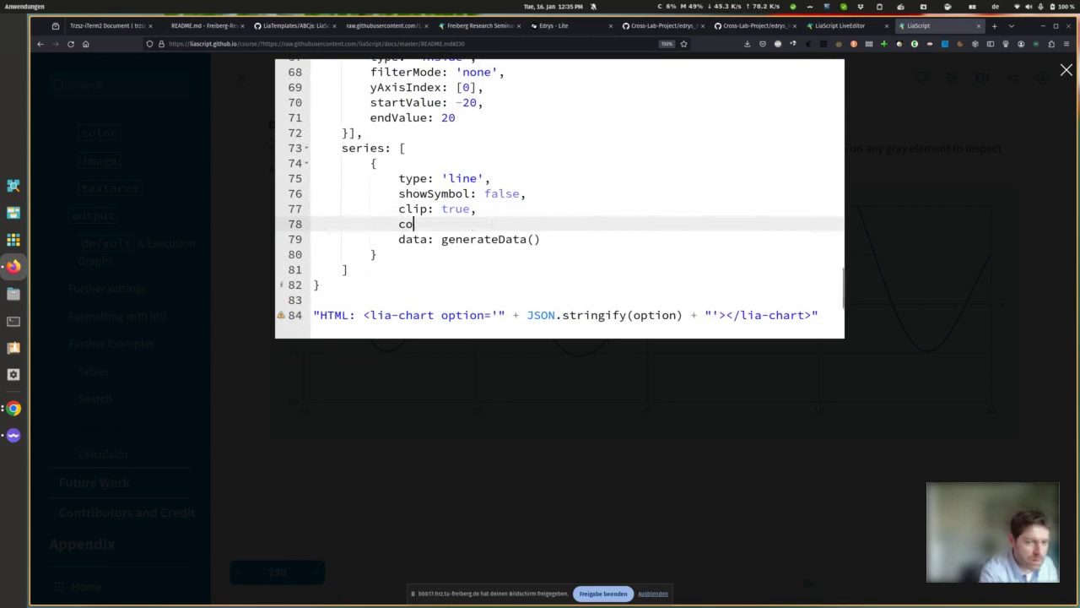
pyautogui.write('lor')
pyautogui.write(': "r')
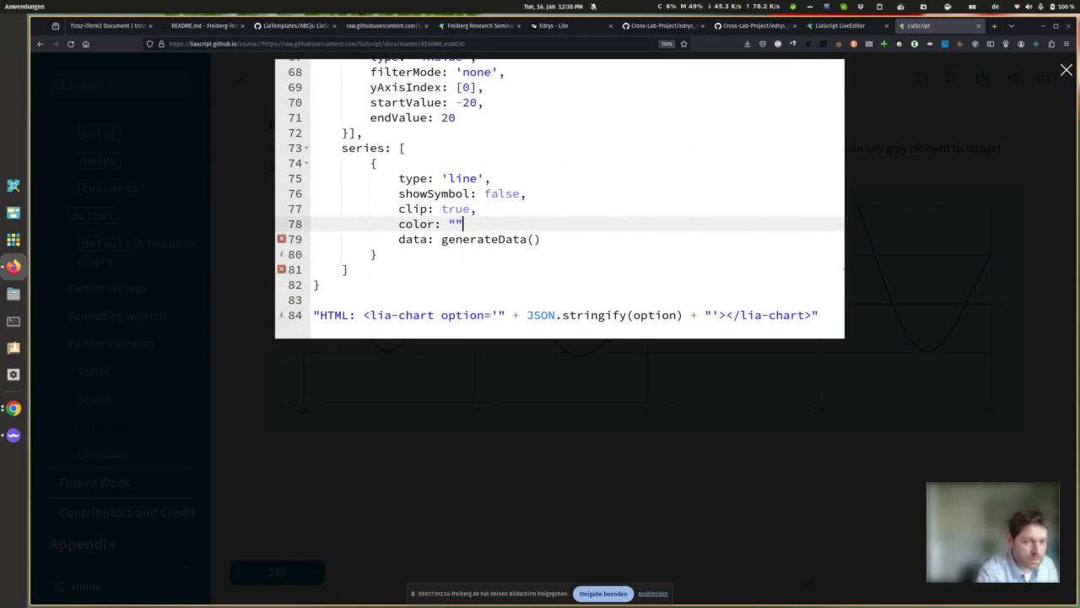
pyautogui.write('ed",')
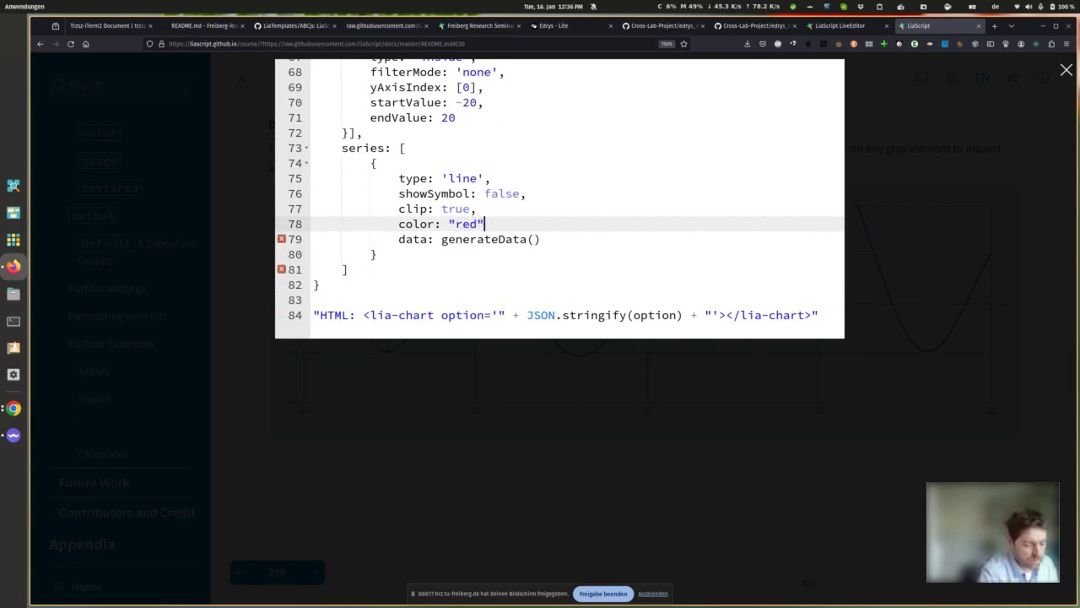
pyautogui.click(560, 397)
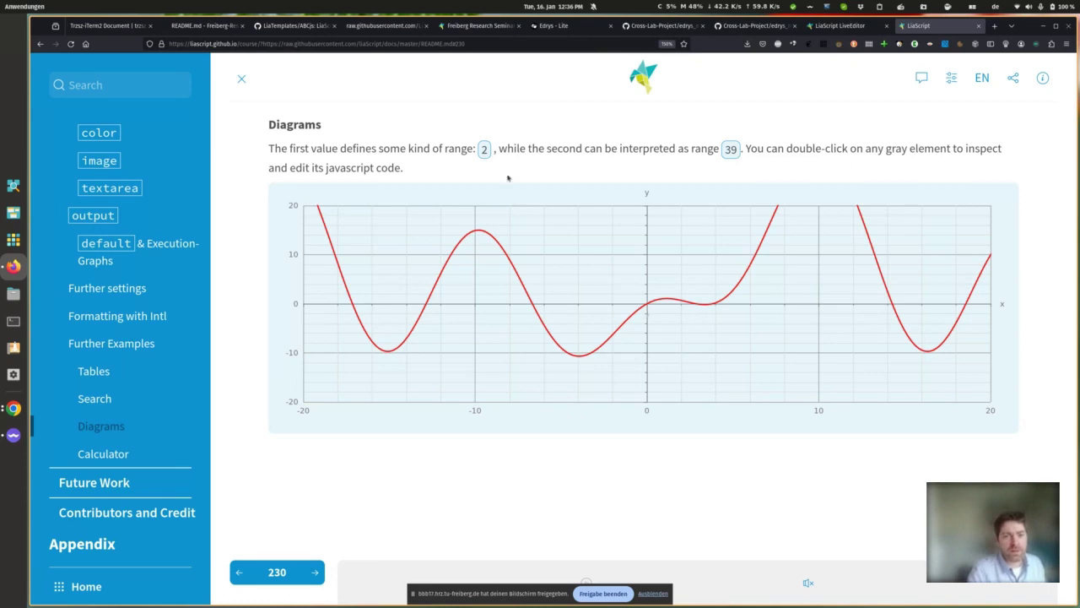
# Step: Set the diagram's first range value to 62
pyautogui.click(484, 150)
pyautogui.moveTo(520, 152); pyautogui.dragTo(599, 155)
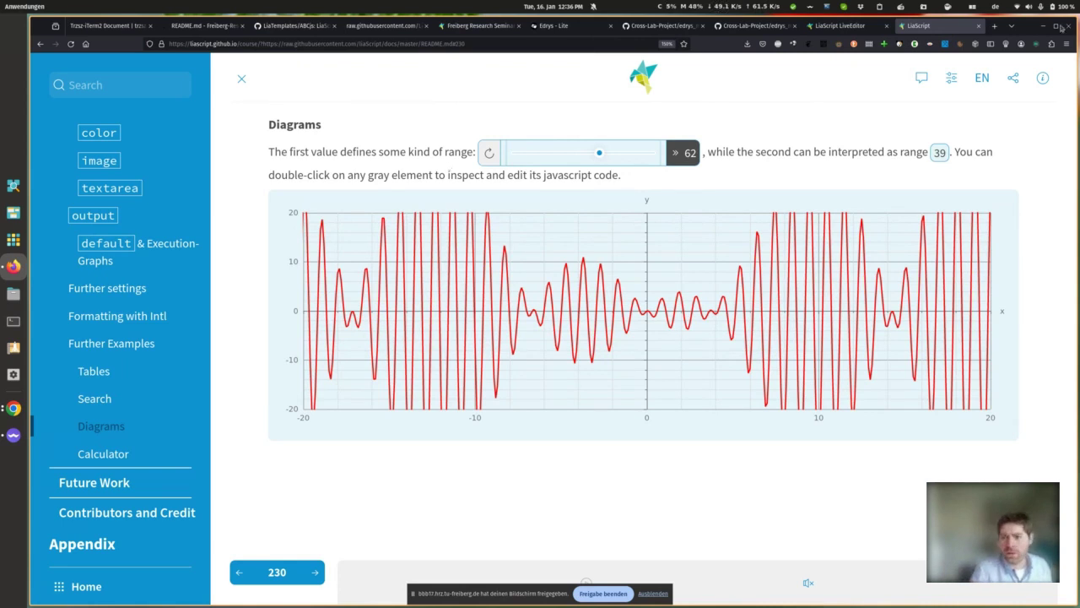
pyautogui.click(1056, 202)
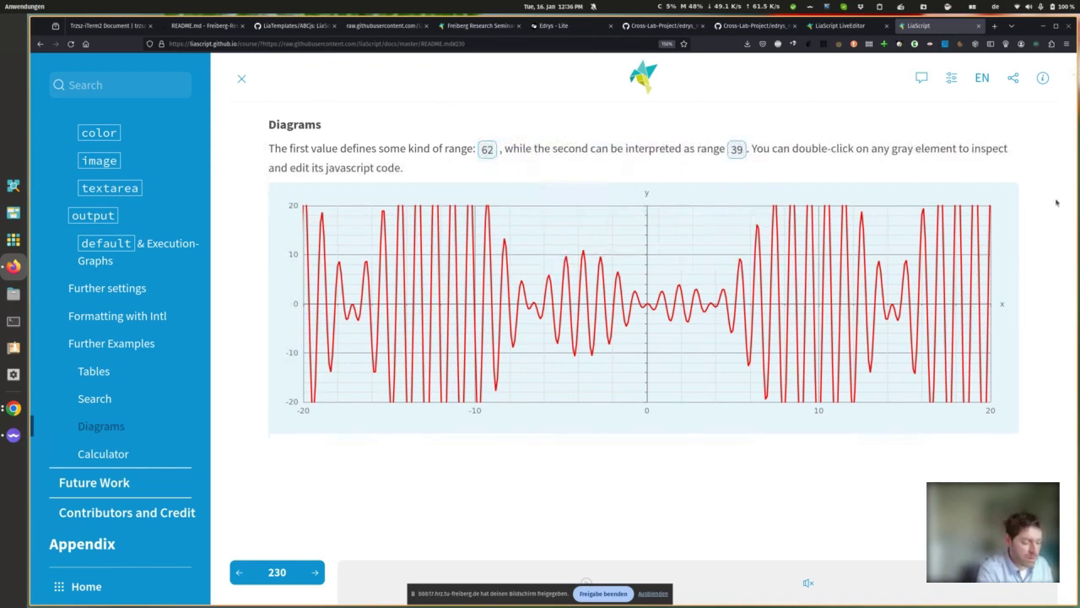
# Step: Open the developer tools, widen their pane, and set the page's network throttling to Offline
pyautogui.hotkey('ctrl', 'shift', 'i')
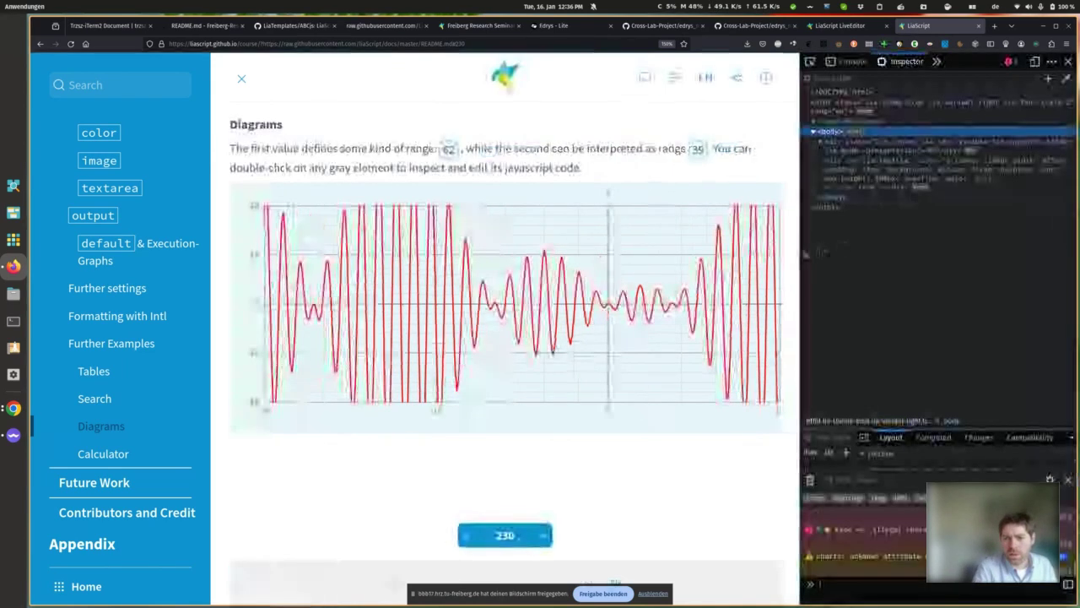
pyautogui.moveTo(798, 251); pyautogui.dragTo(422, 253)
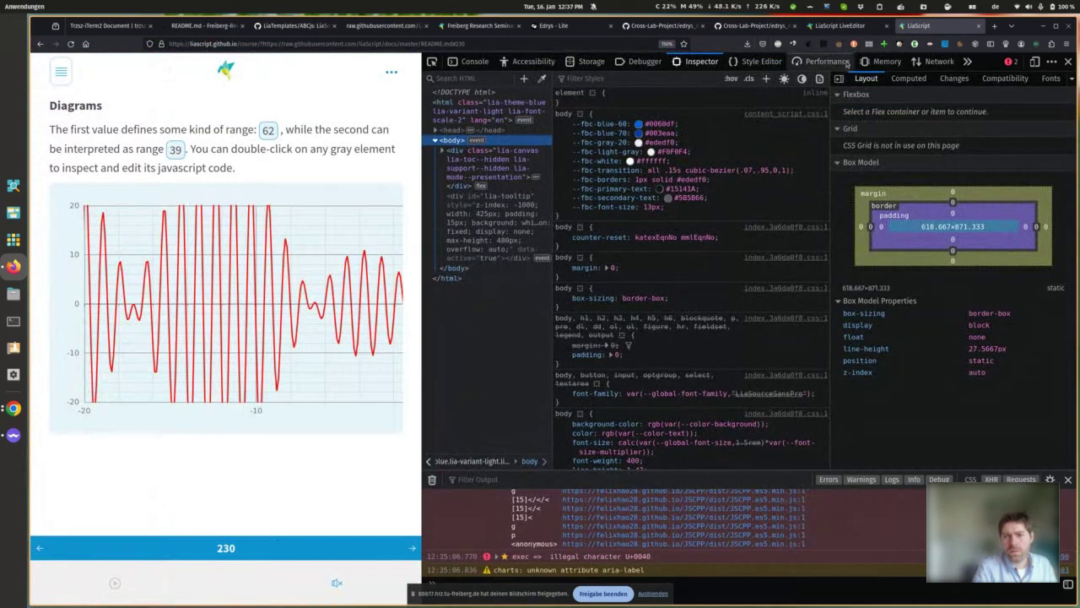
pyautogui.click(935, 62)
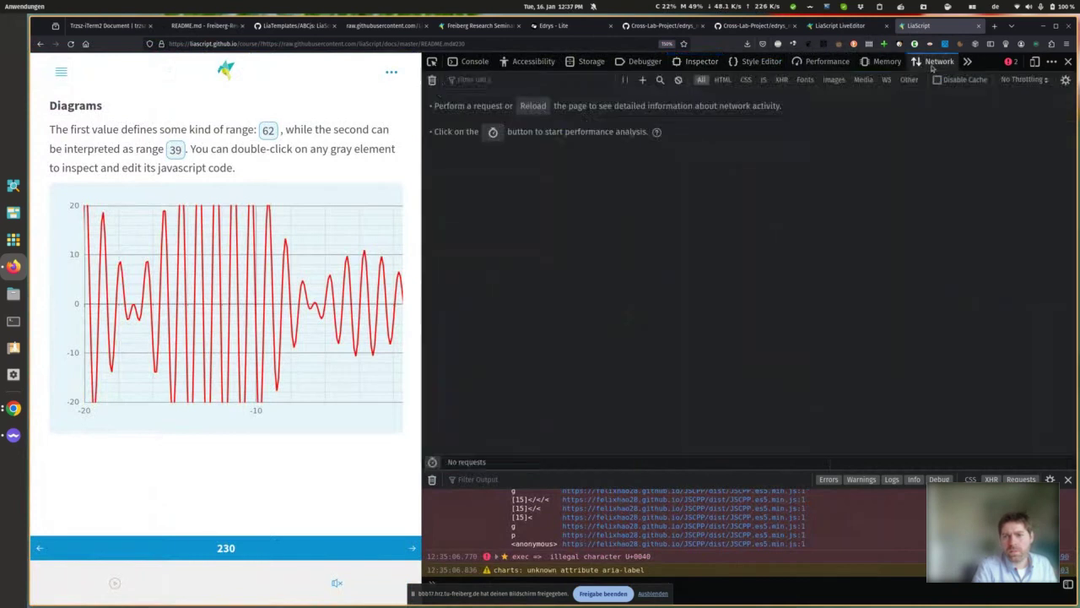
pyautogui.click(1024, 80)
pyautogui.click(1020, 189)
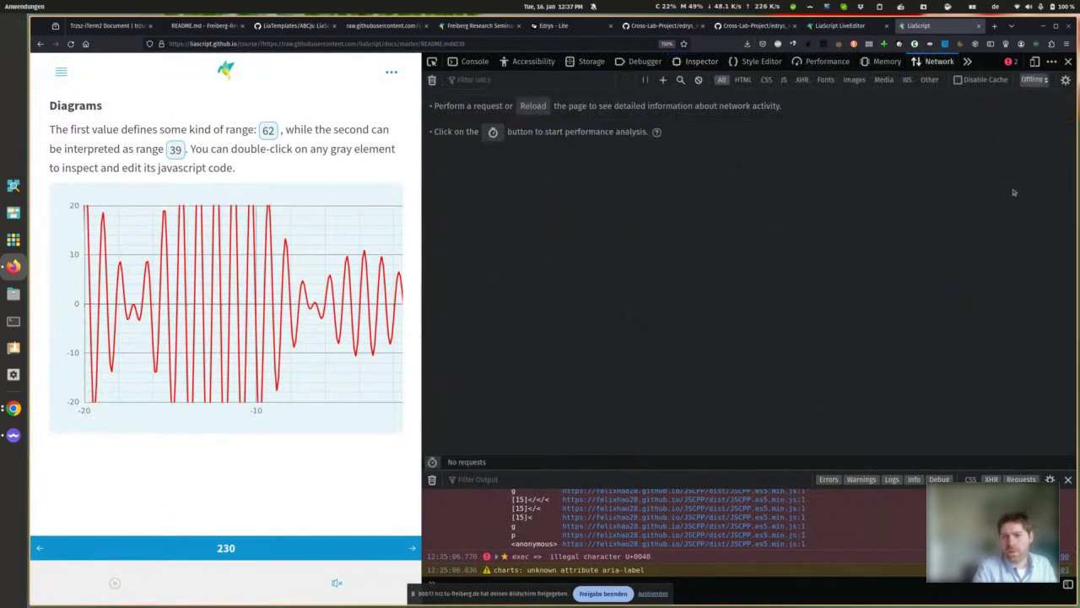
# Step: Give the course page more width beside the developer tools and set the diagram's first range value to 81
pyautogui.moveTo(421, 156); pyautogui.dragTo(491, 156)
pyautogui.click(266, 129)
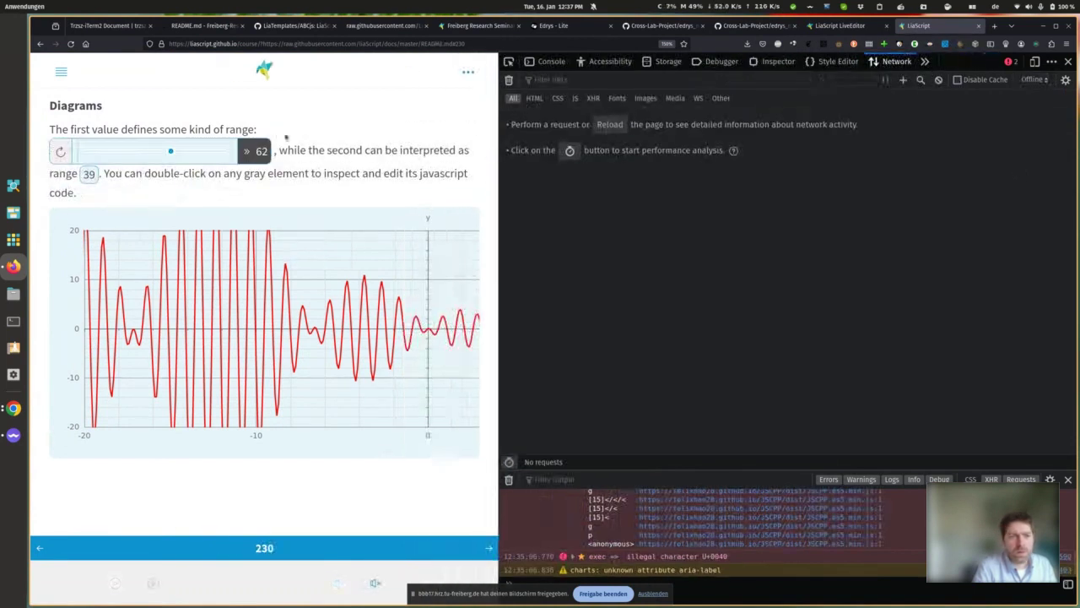
pyautogui.moveTo(169, 151); pyautogui.dragTo(196, 152)
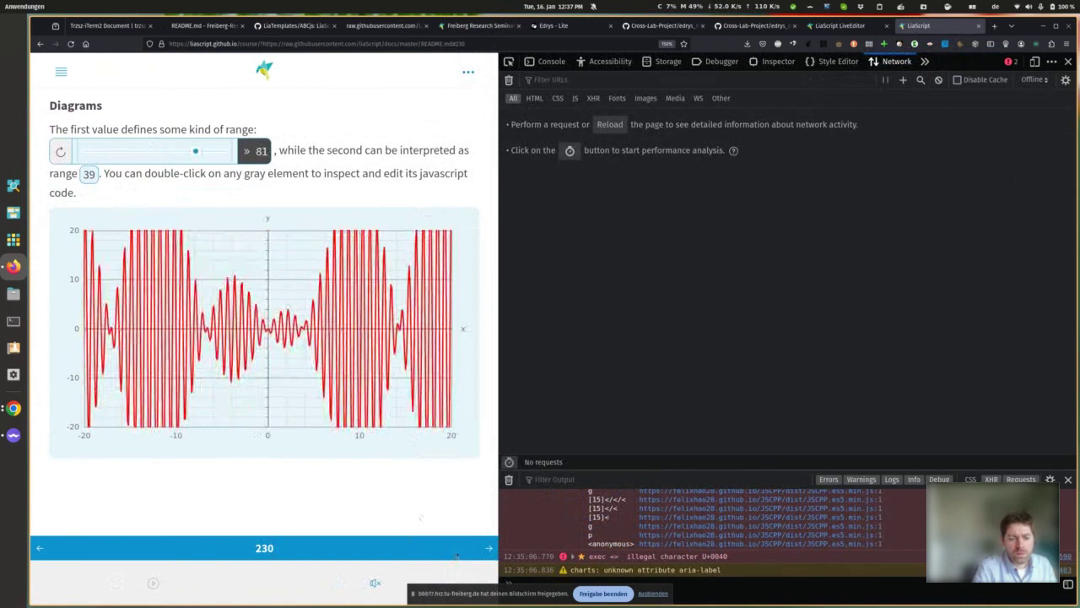
# Step: Go one page further, open the HeatMap section from the table of contents, and view its Seattle mean temperature diagram
pyautogui.click(488, 548)
pyautogui.click(61, 72)
pyautogui.scroll(-15, 131, 268)
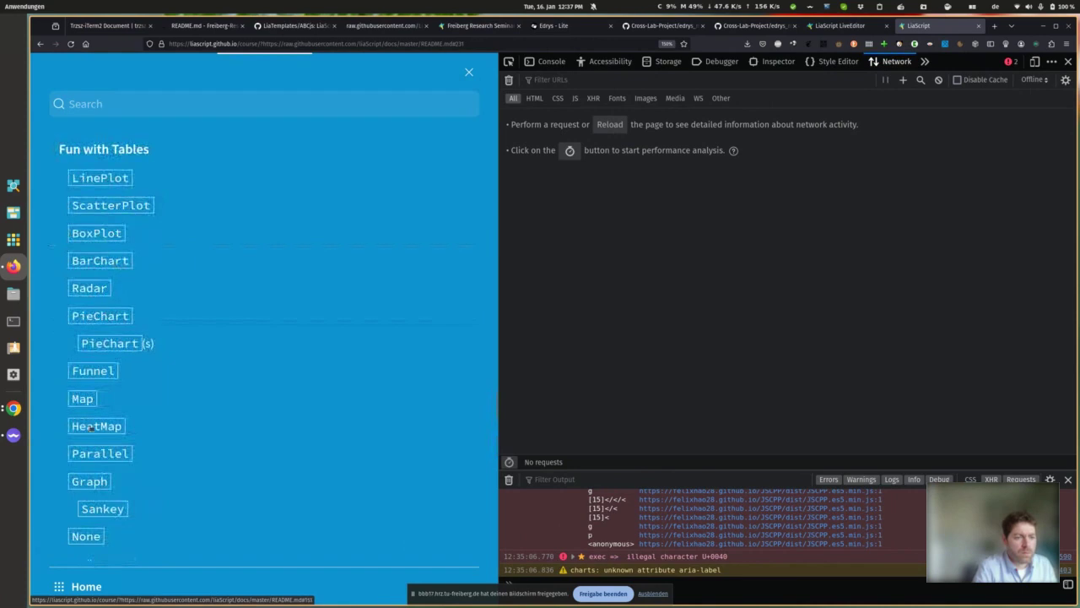
pyautogui.click(96, 426)
pyautogui.scroll(-3, 226, 397)
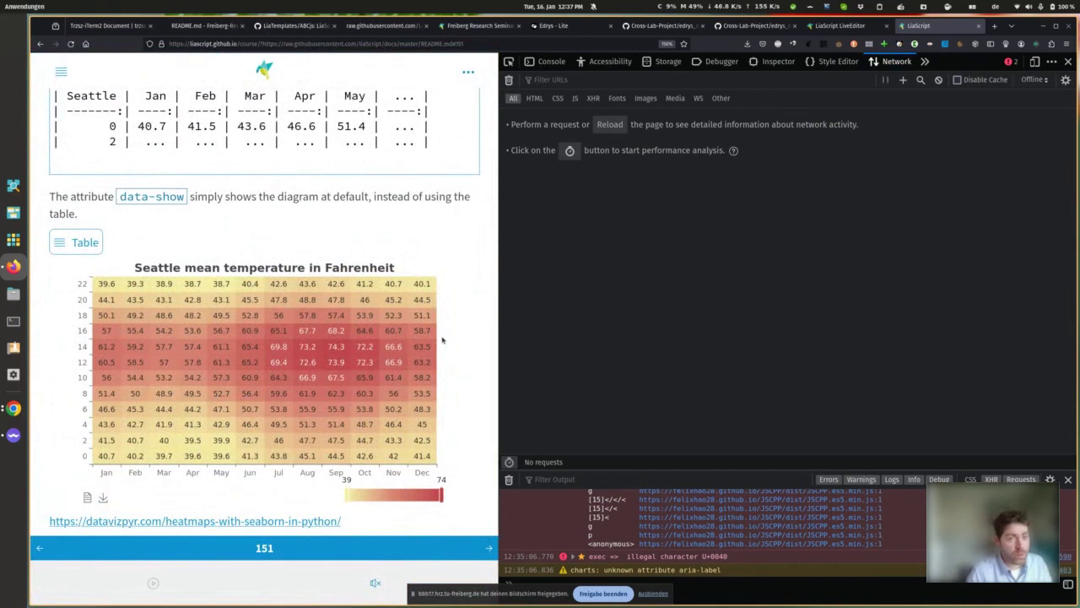
# Step: Select the raw.githubusercontent.com README.md link within the course's web address
pyautogui.moveTo(262, 44); pyautogui.dragTo(475, 44)
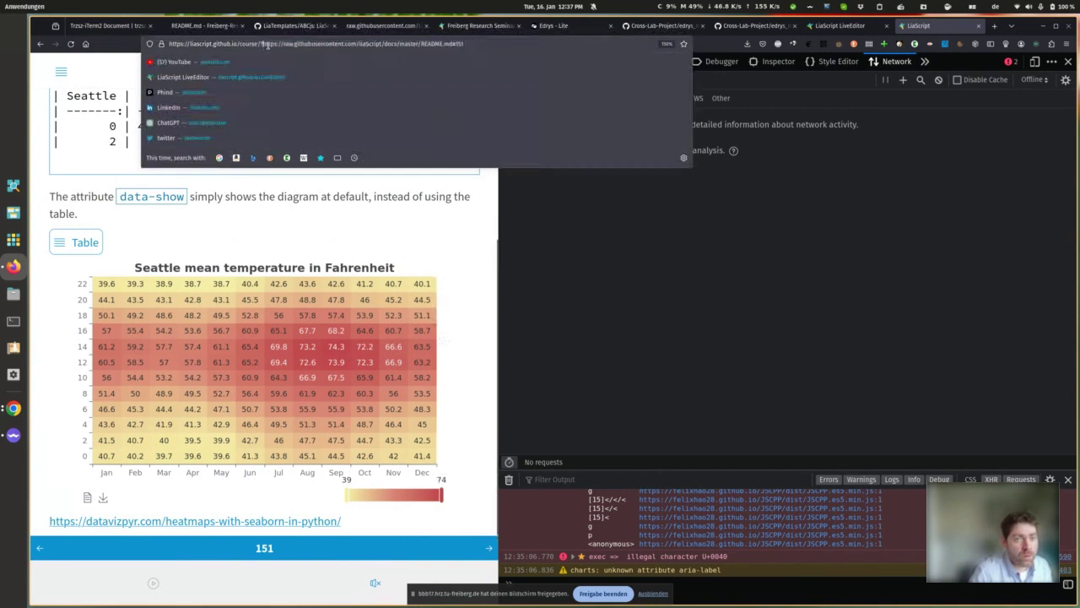